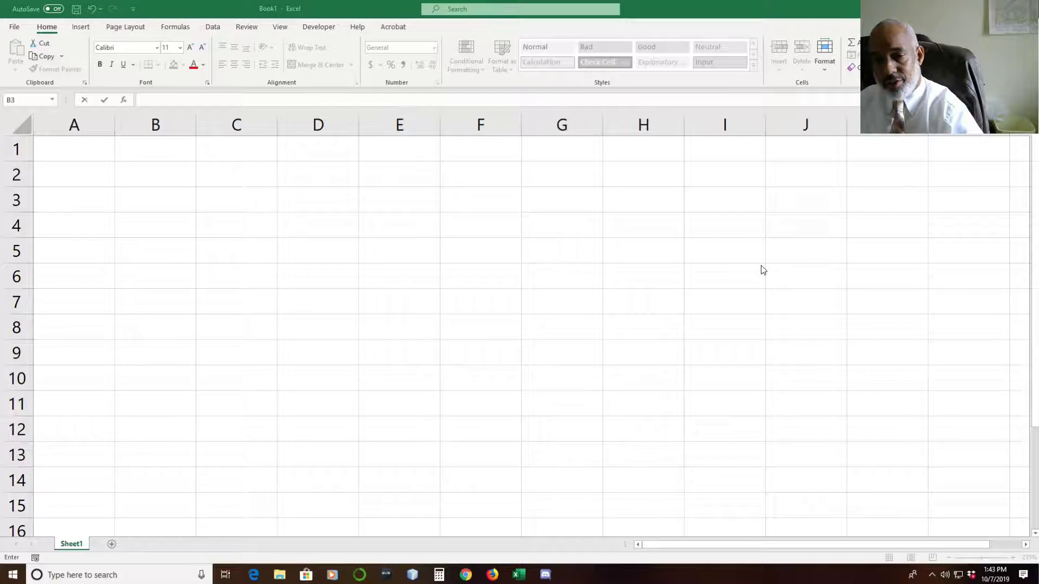
Enter the text "Select" in cell B3
{"action": "left_click", "coordinate": [212, 190]}
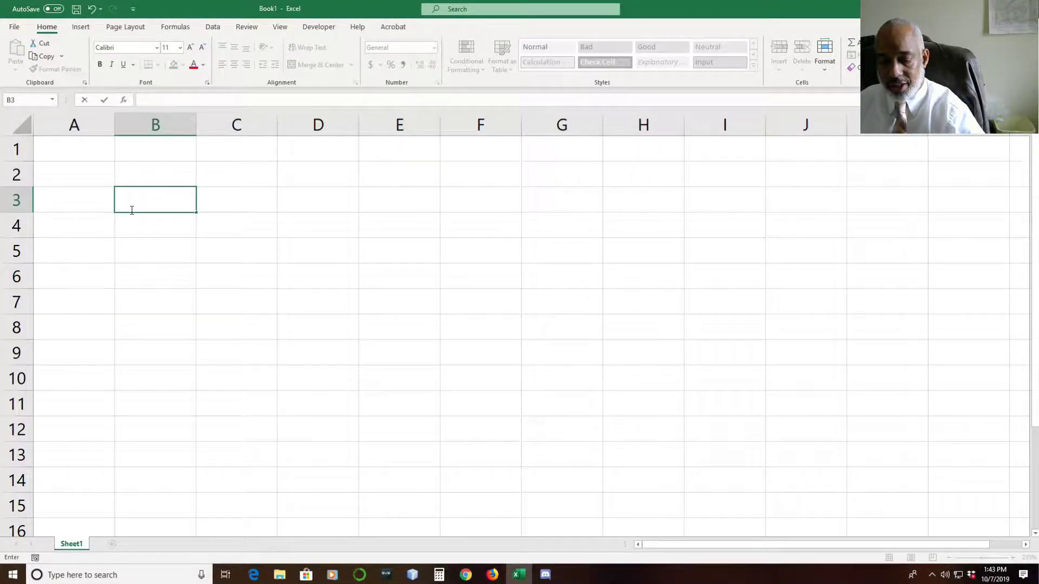
{"action": "type", "text": "Select"}
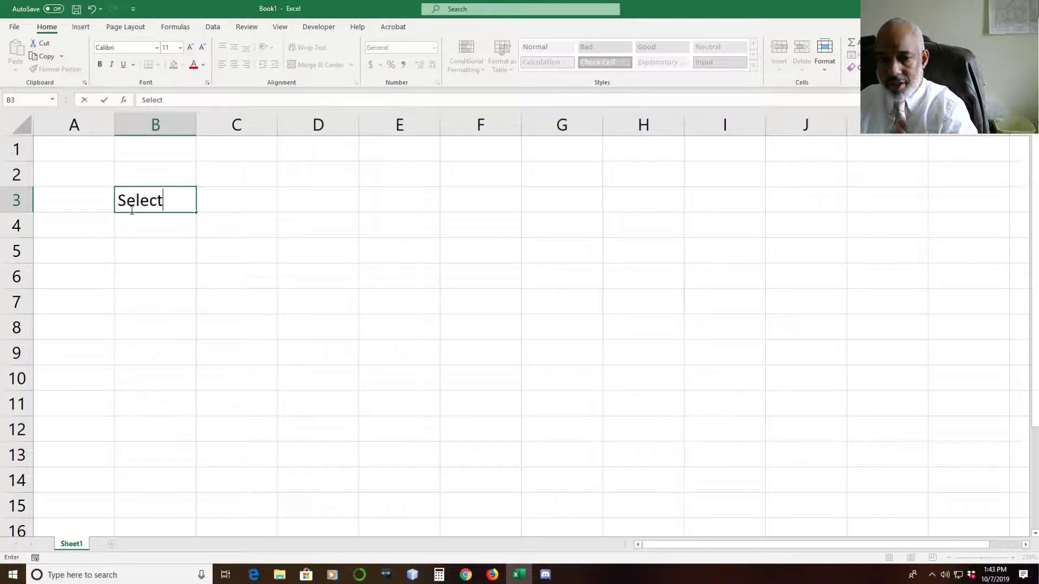
{"action": "key", "text": "Return"}
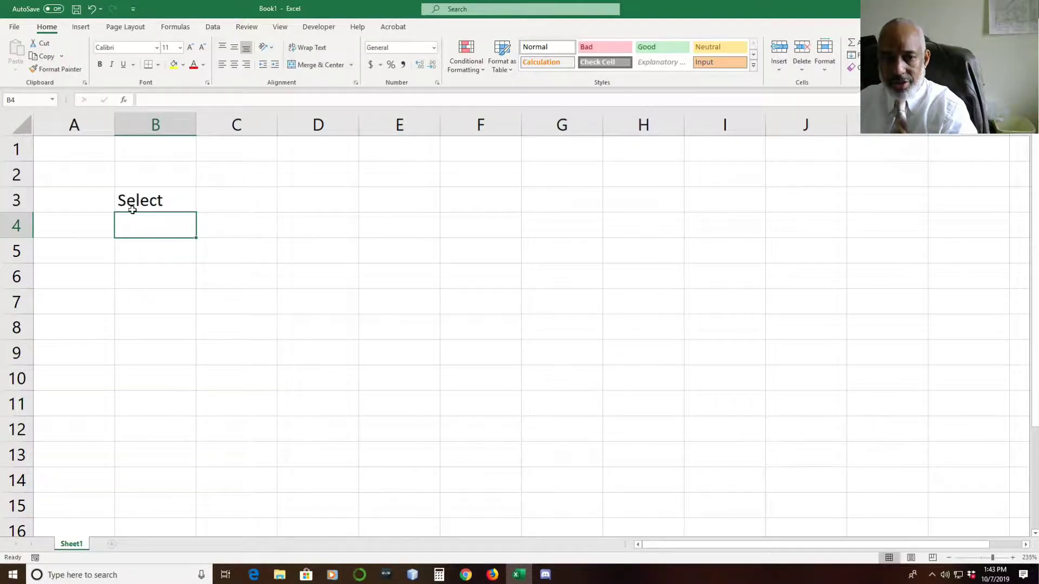
Select the whole of row 3, the whole of column B, and finally the single cell B3
{"action": "left_click", "coordinate": [155, 125]}
{"action": "left_click", "coordinate": [16, 200]}
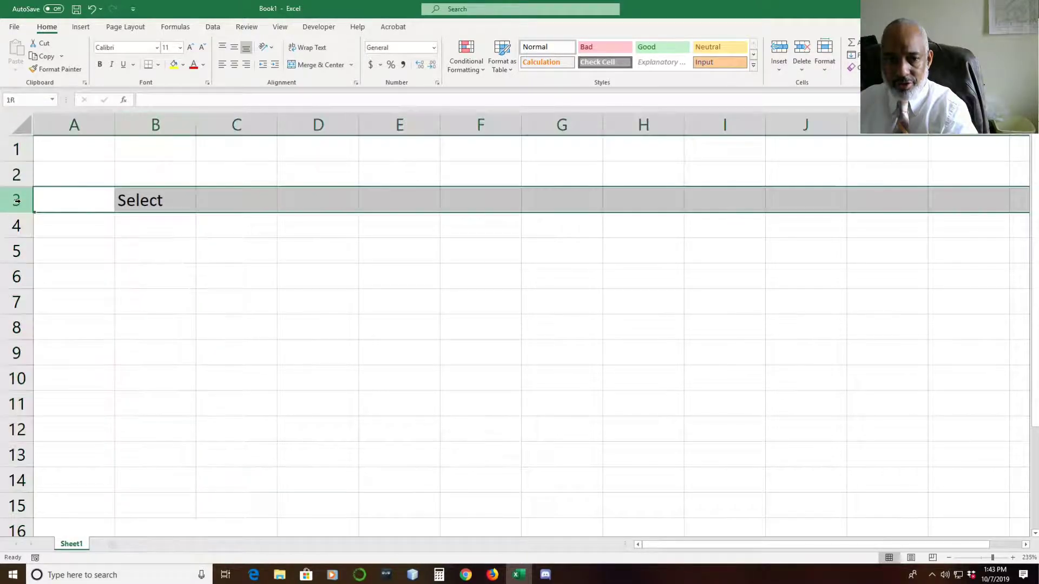
{"action": "left_click", "coordinate": [148, 125]}
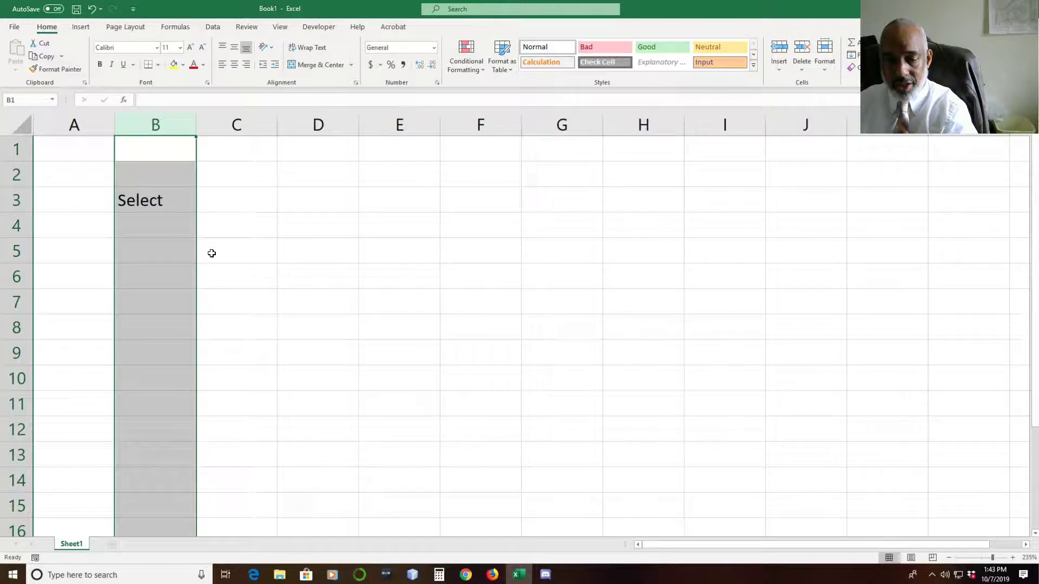
{"action": "left_click", "coordinate": [176, 185]}
{"action": "left_click", "coordinate": [157, 201]}
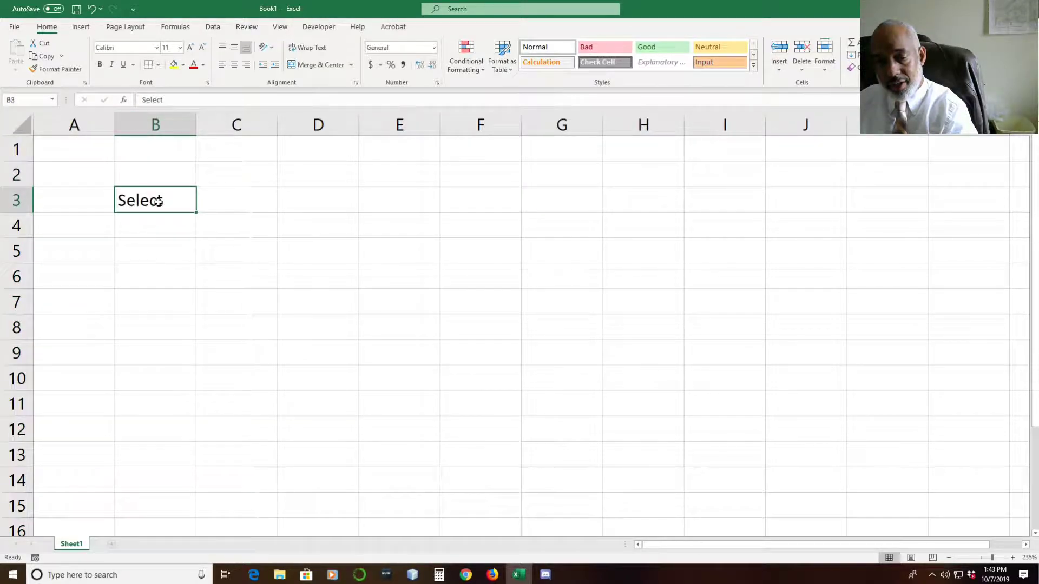
Select single cells along row 3, the range B3:E3, and finally cell B3 alone
{"action": "left_click", "coordinate": [210, 196]}
{"action": "left_click", "coordinate": [326, 204]}
{"action": "left_click", "coordinate": [406, 196]}
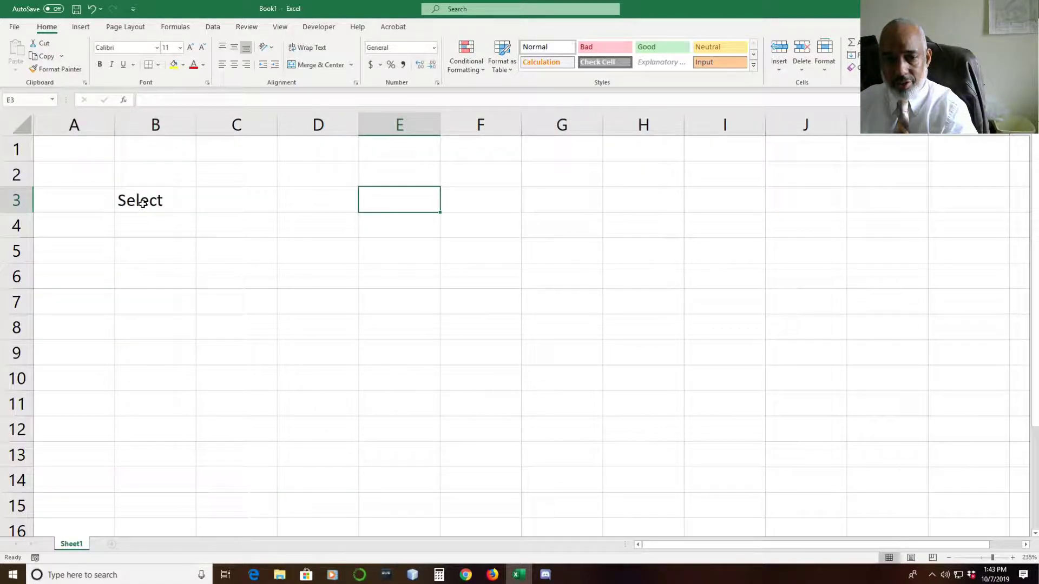
{"action": "left_click_drag", "start_coordinate": [141, 200], "coordinate": [392, 200]}
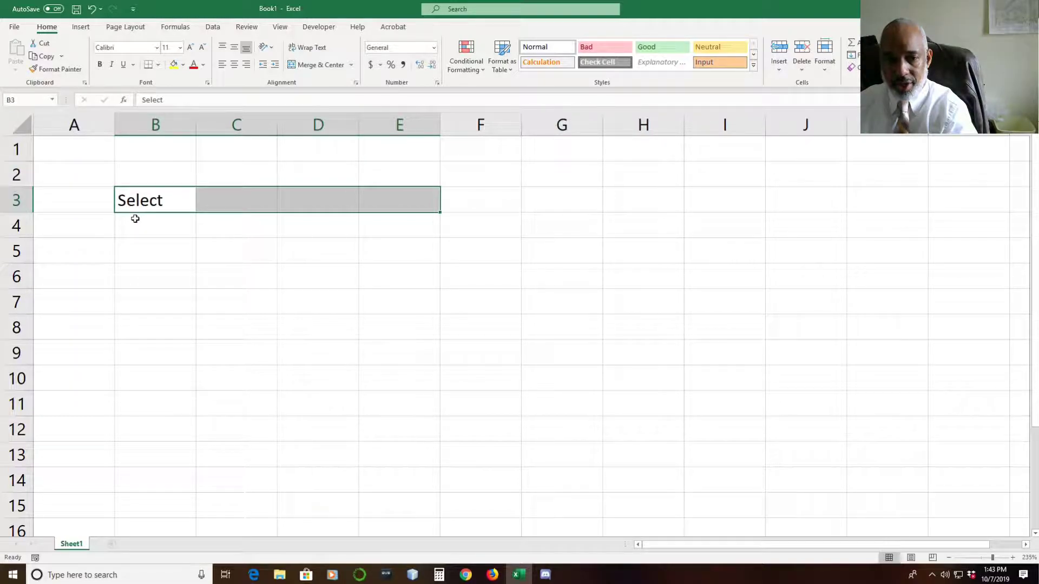
{"action": "left_click", "coordinate": [223, 209]}
{"action": "left_click", "coordinate": [153, 205]}
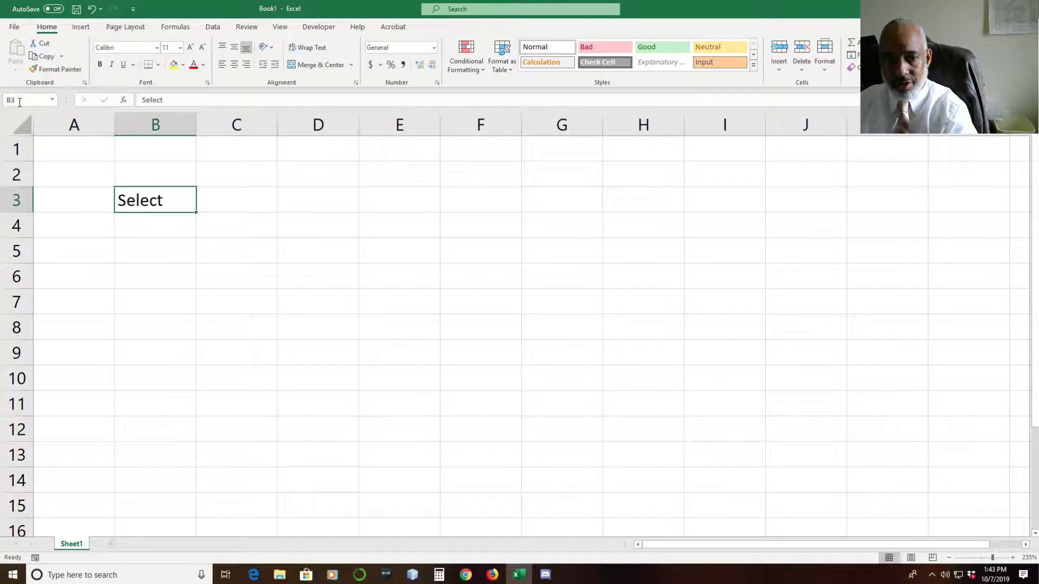
Move the "Select" entry from cell B3 to cell C3
{"action": "left_click", "coordinate": [128, 226]}
{"action": "left_click", "coordinate": [186, 173]}
{"action": "left_click", "coordinate": [156, 204]}
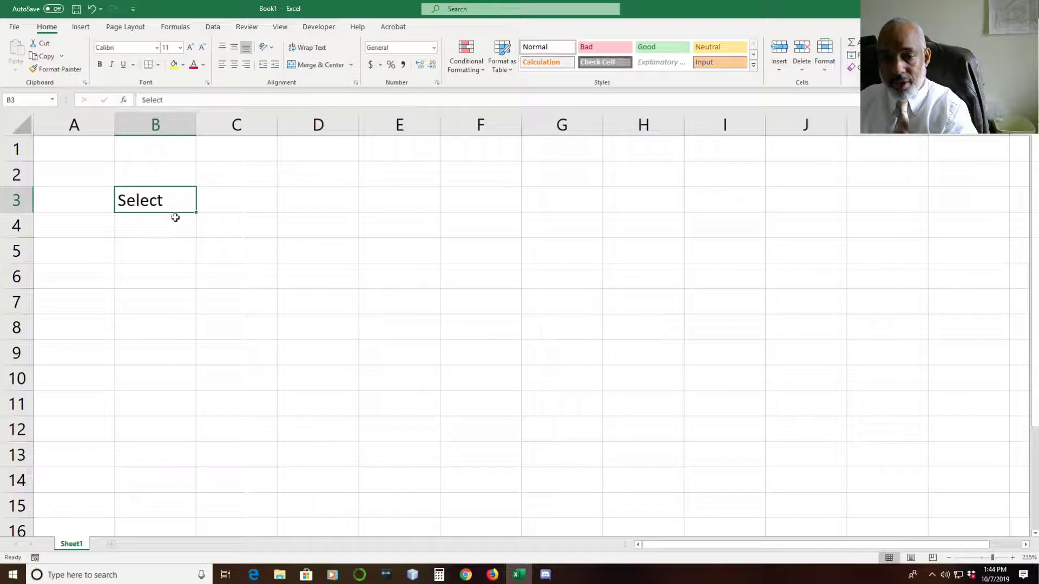
{"action": "left_click_drag", "start_coordinate": [174, 214], "coordinate": [213, 202]}
{"action": "left_click", "coordinate": [222, 214]}
{"action": "left_click", "coordinate": [225, 206]}
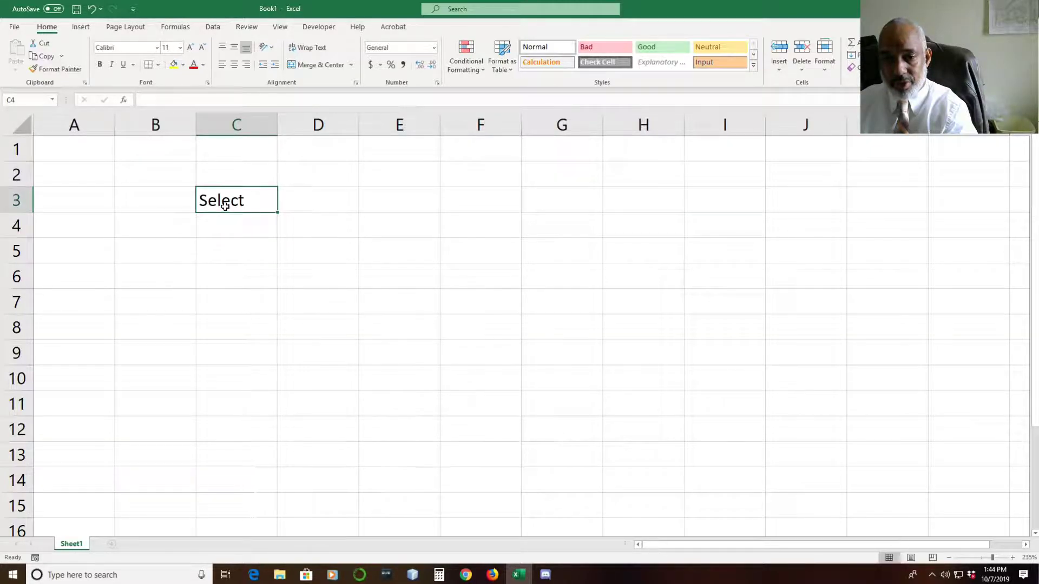
Enter the text "Move" in cell C4, directly below "Select"
{"action": "left_click", "coordinate": [221, 226]}
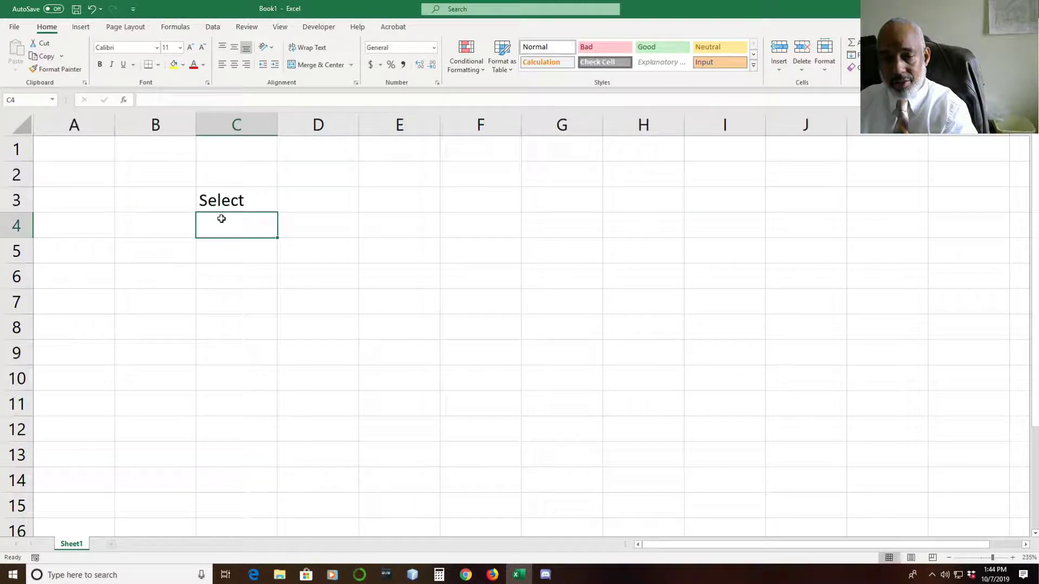
{"action": "type", "text": "Move"}
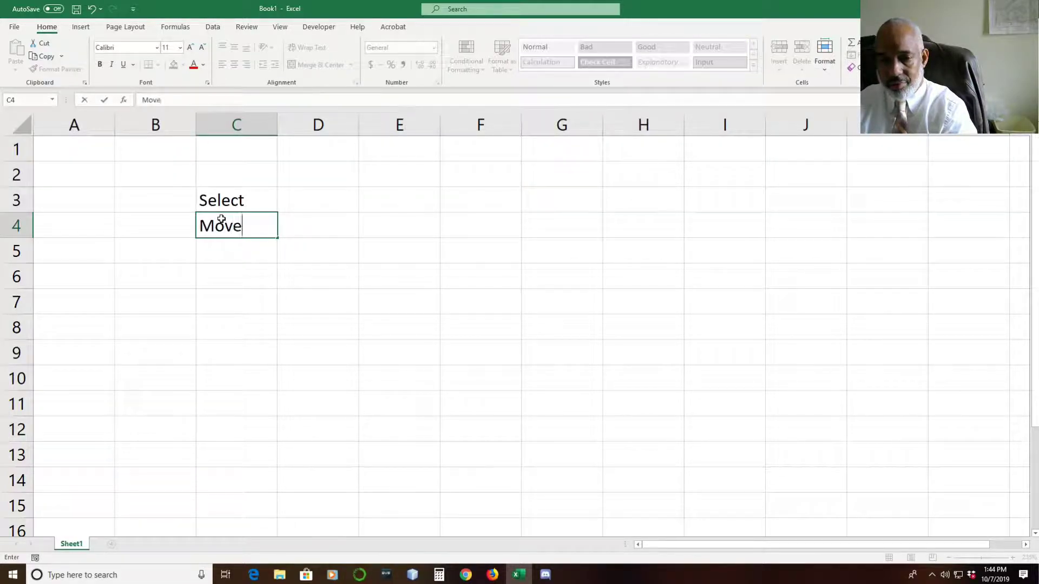
{"action": "key", "text": "Return"}
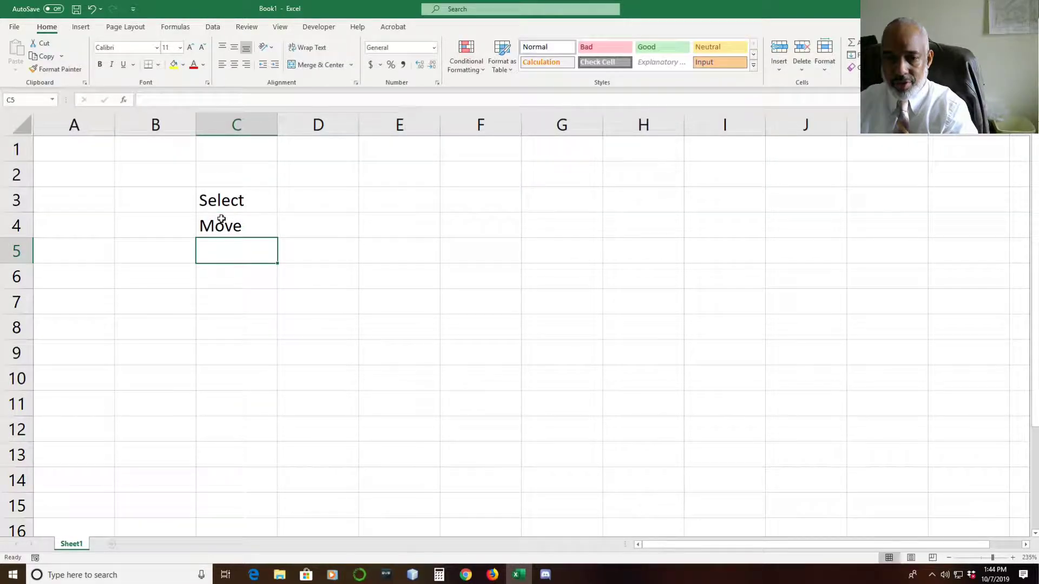
Move the "Select" and "Move" cells together from C3:C4 down to C5:C6
{"action": "left_click", "coordinate": [222, 220]}
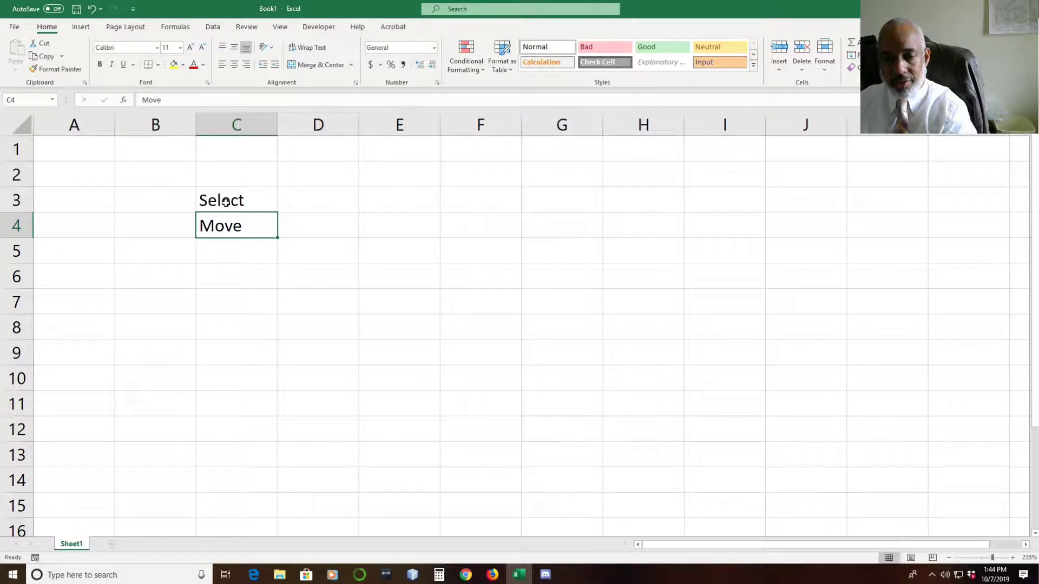
{"action": "left_click_drag", "start_coordinate": [247, 189], "coordinate": [247, 230]}
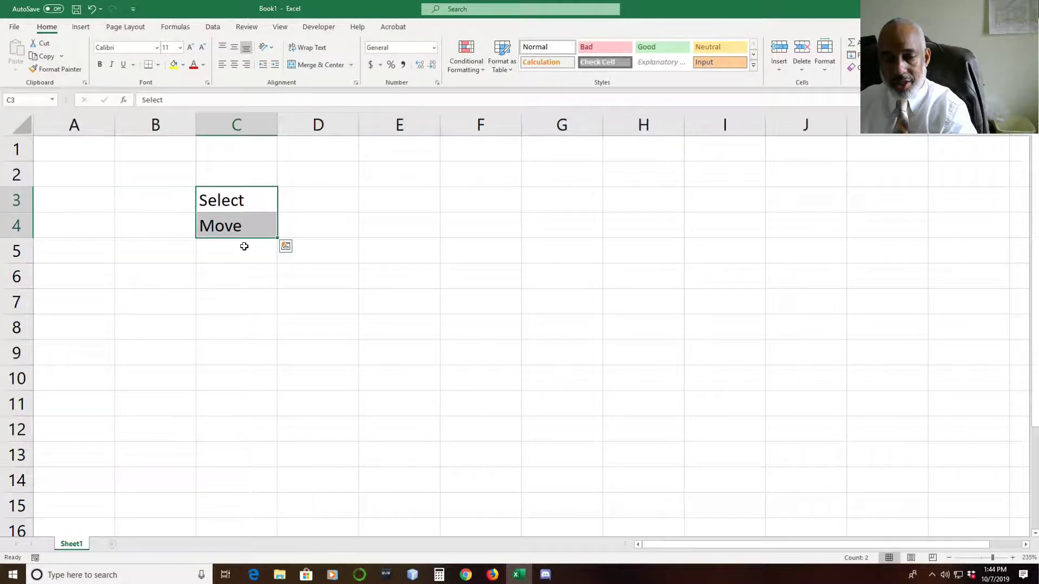
{"action": "left_click", "coordinate": [248, 196]}
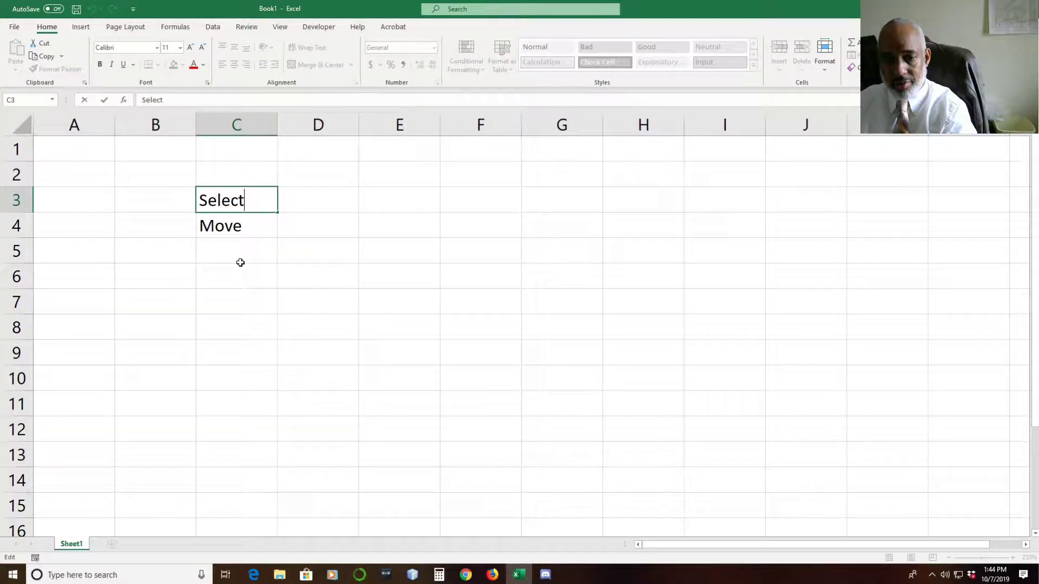
{"action": "left_click", "coordinate": [227, 232]}
{"action": "left_click", "coordinate": [231, 201]}
{"action": "left_click_drag", "start_coordinate": [231, 201], "coordinate": [249, 248]}
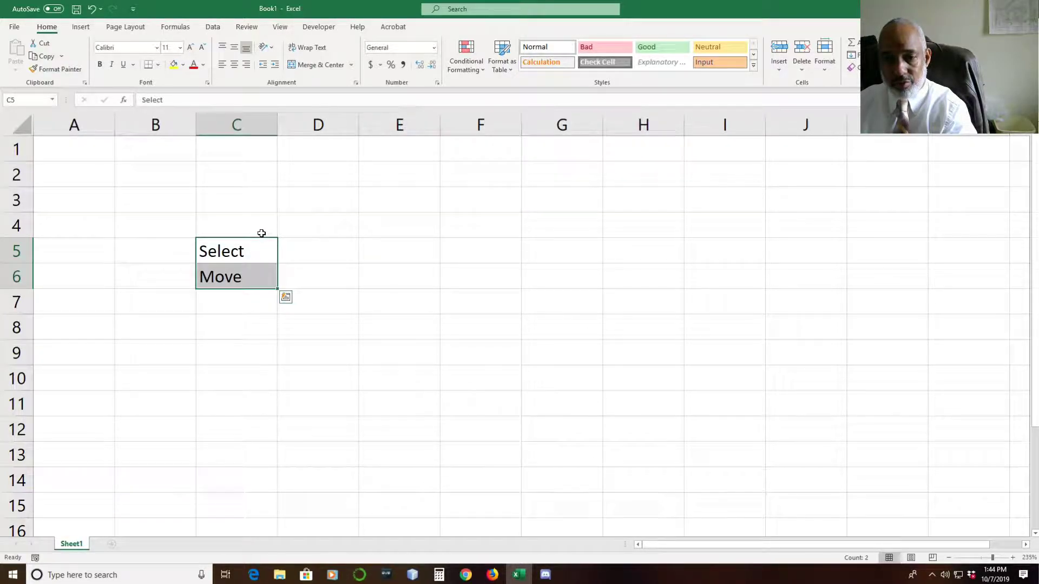
Enter the text "Copy" in cell C7, directly below "Move"
{"action": "left_click", "coordinate": [233, 276]}
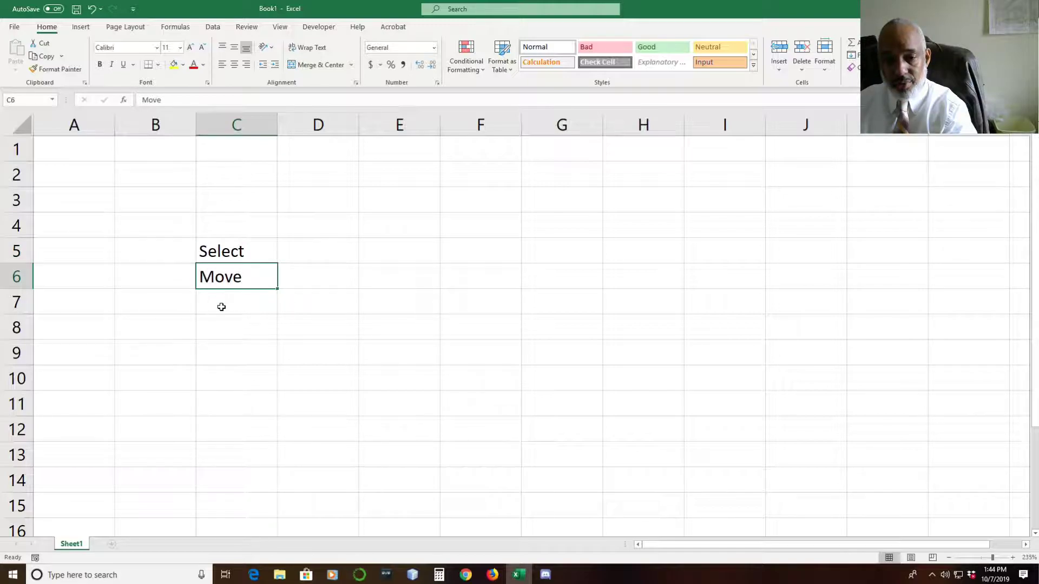
{"action": "left_click", "coordinate": [225, 317]}
{"action": "left_click", "coordinate": [225, 301]}
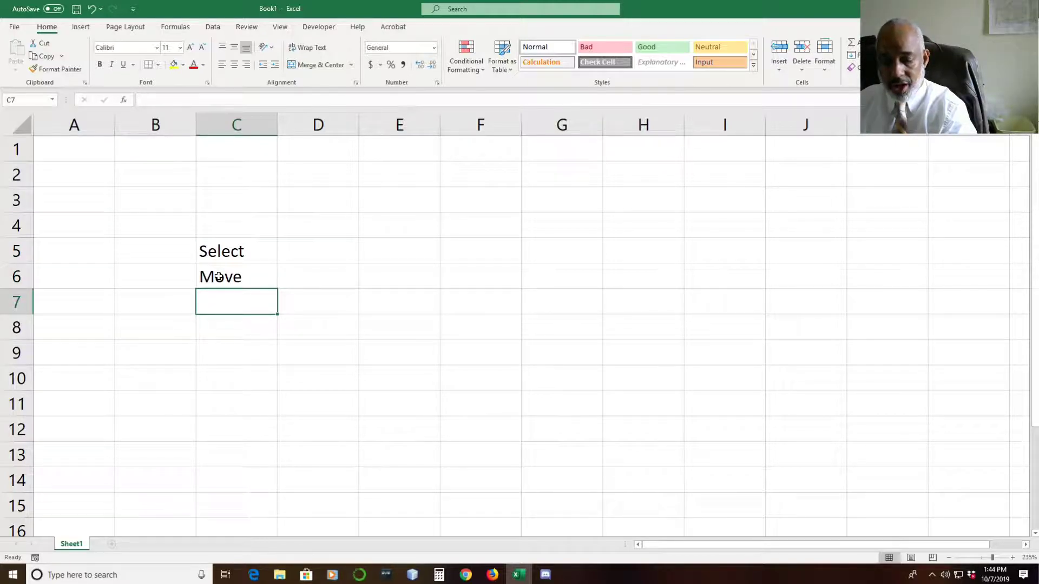
{"action": "type", "text": "Copy"}
{"action": "key", "text": "Return"}
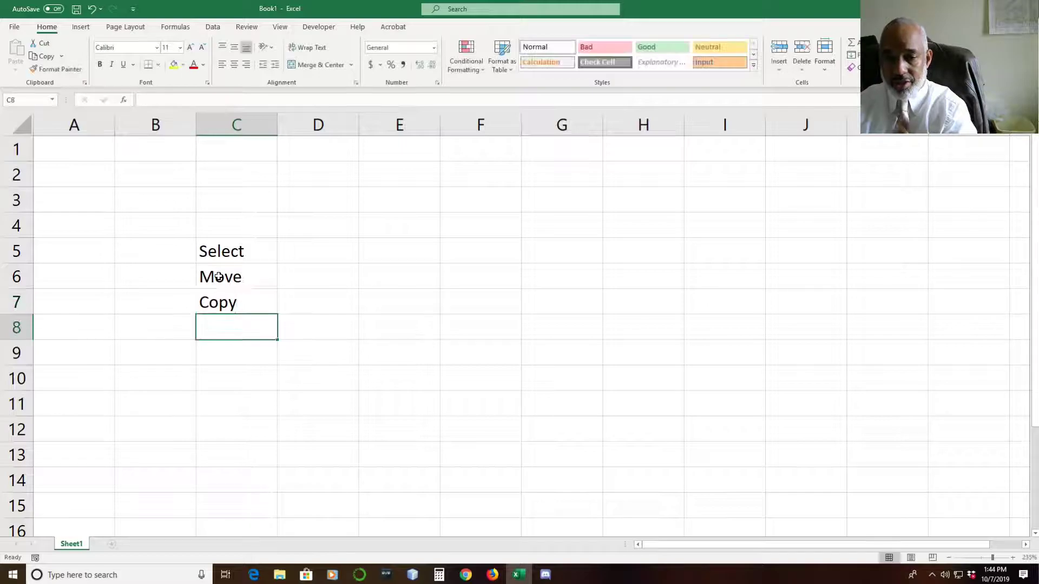
Move the three-cell list in C5:C7 to A1:A3 and select cell B3
{"action": "left_click", "coordinate": [225, 349]}
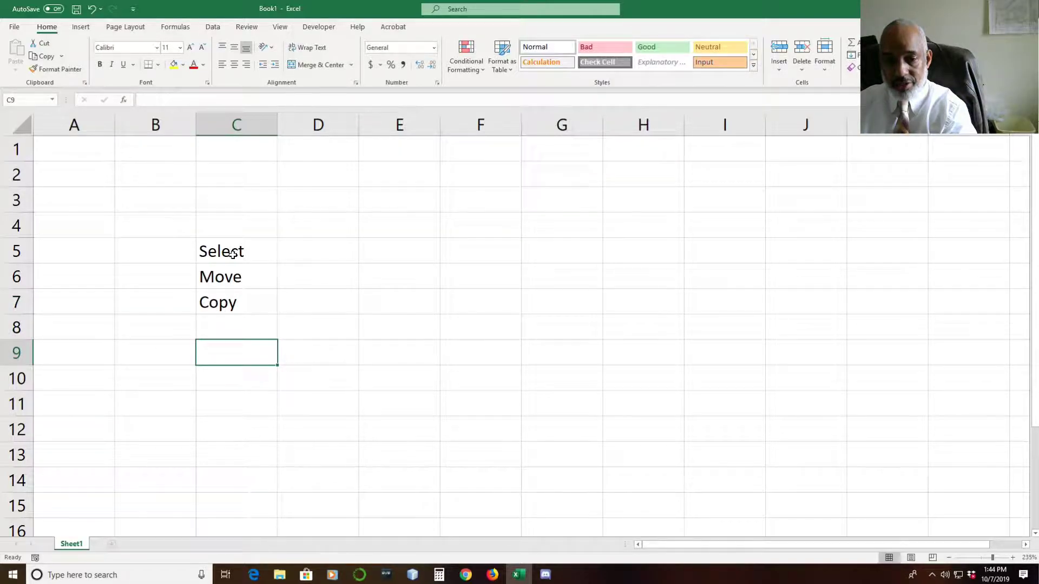
{"action": "left_click_drag", "start_coordinate": [234, 253], "coordinate": [225, 304]}
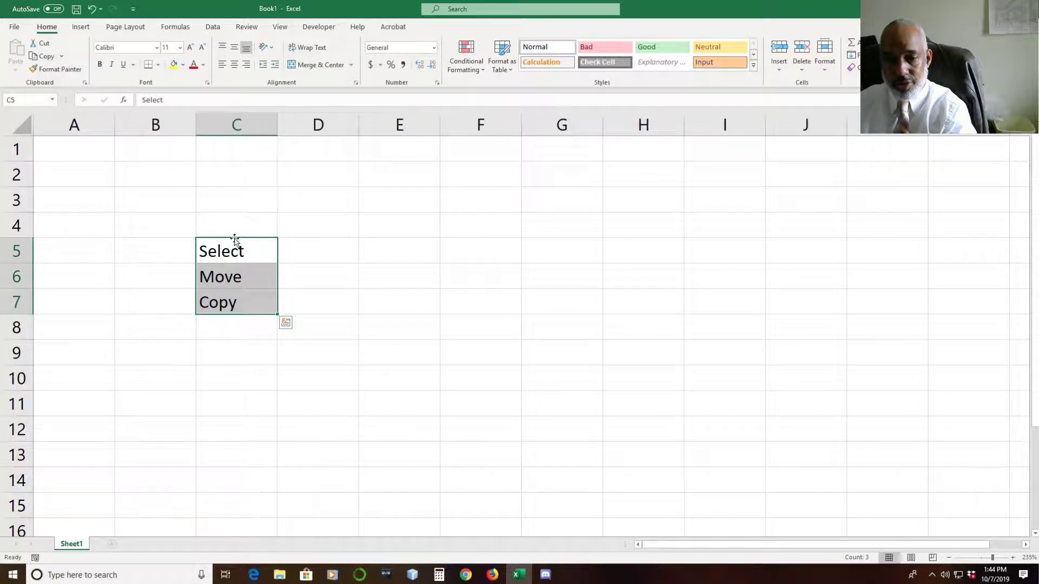
{"action": "left_click_drag", "start_coordinate": [234, 241], "coordinate": [60, 164]}
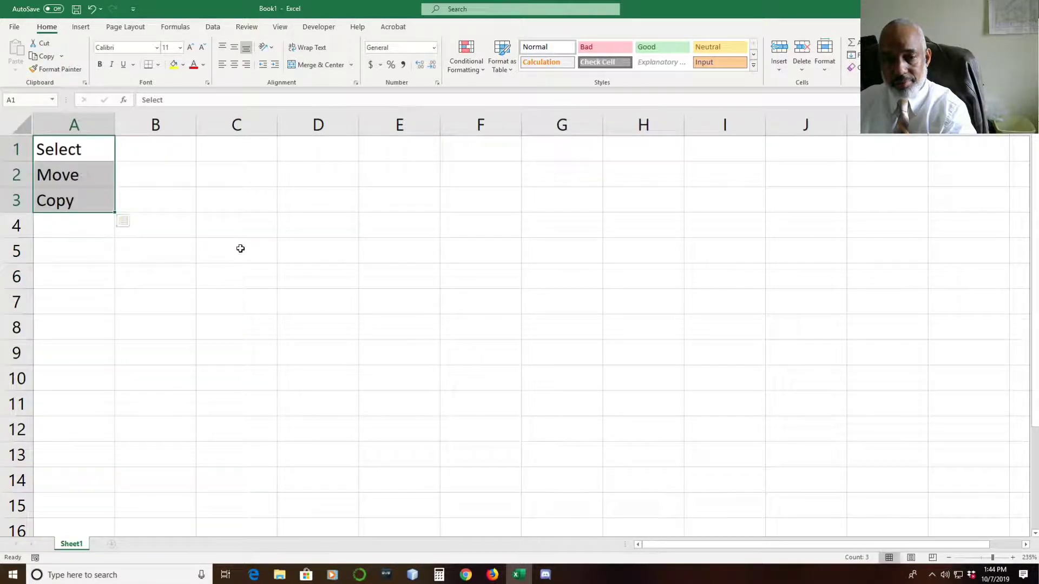
{"action": "left_click", "coordinate": [227, 244]}
{"action": "left_click", "coordinate": [156, 209]}
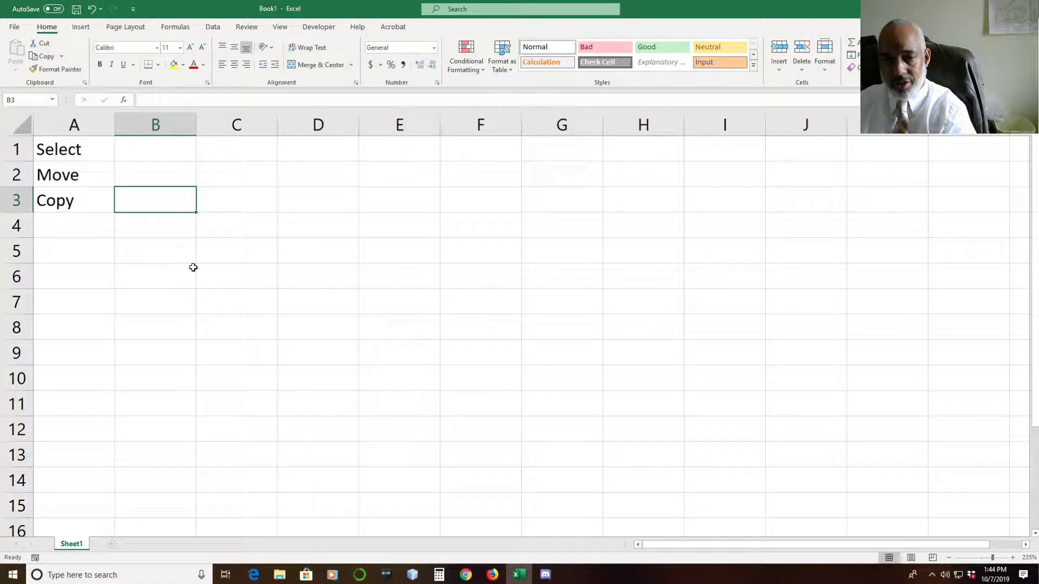
Zoom the worksheet out and in, finishing at 340% magnification
{"action": "scroll", "coordinate": [194, 267], "scroll_direction": "down", "scroll_amount": 1}
{"action": "scroll", "coordinate": [194, 267], "scroll_direction": "down", "scroll_amount": 1}
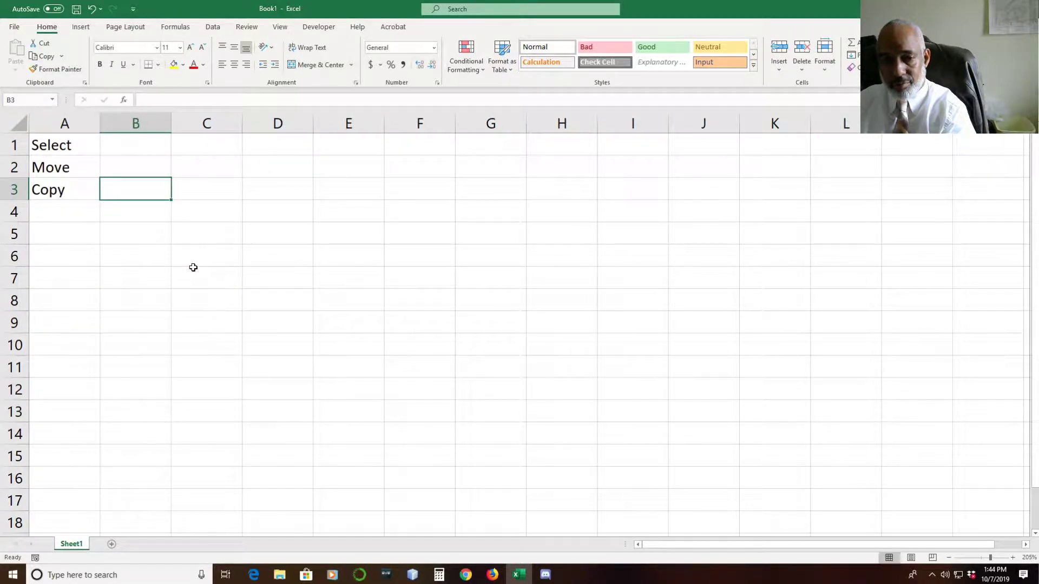
{"action": "scroll", "coordinate": [194, 267], "scroll_direction": "up", "scroll_amount": 2}
{"action": "scroll", "coordinate": [193, 267], "scroll_direction": "down", "scroll_amount": 2}
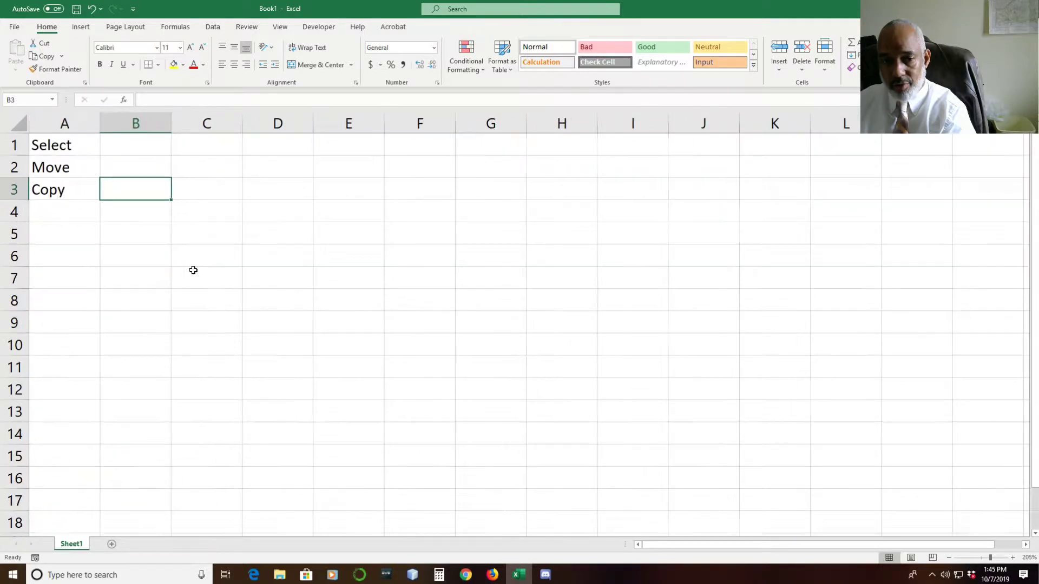
{"action": "scroll", "coordinate": [193, 269], "scroll_direction": "up", "scroll_amount": 3}
{"action": "scroll", "coordinate": [193, 270], "scroll_direction": "down", "scroll_amount": 4}
{"action": "scroll", "coordinate": [193, 271], "scroll_direction": "up", "scroll_amount": 8}
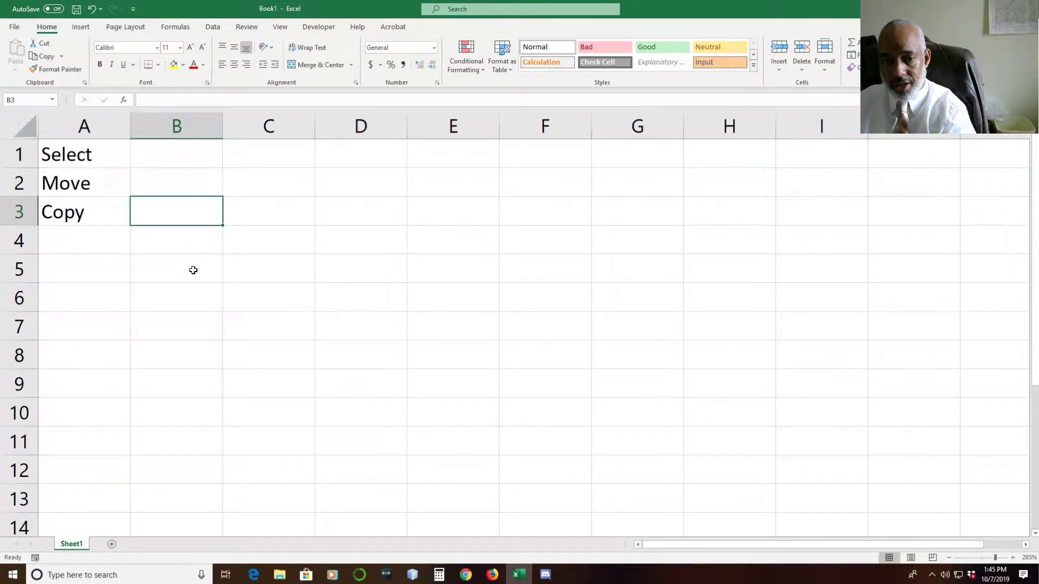
{"action": "scroll", "coordinate": [193, 271], "scroll_direction": "down", "scroll_amount": 3}
{"action": "scroll", "coordinate": [193, 273], "scroll_direction": "up", "scroll_amount": 5}
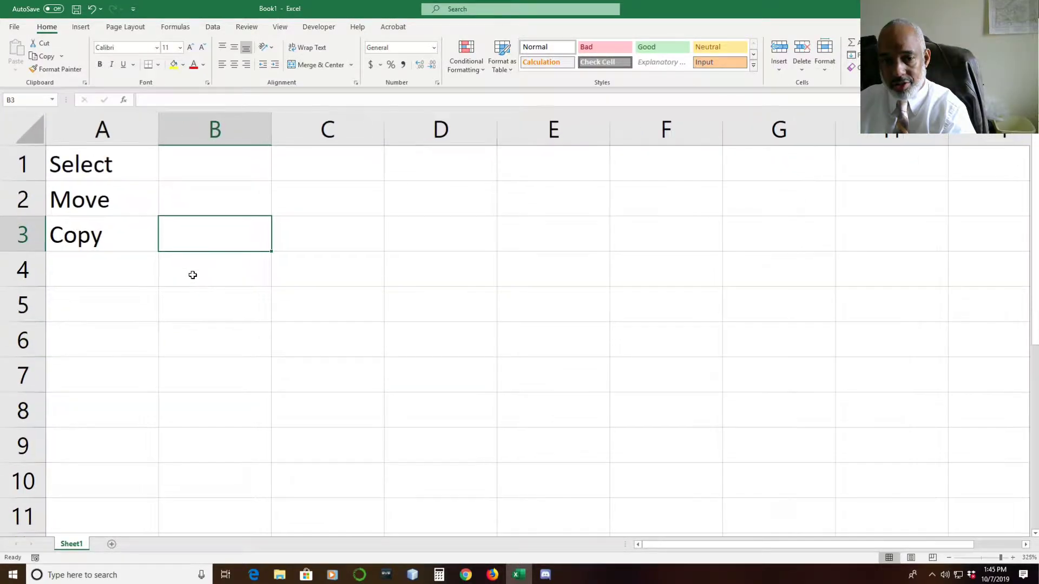
Enter the text "Monday" in cell B4
{"action": "left_click", "coordinate": [211, 333]}
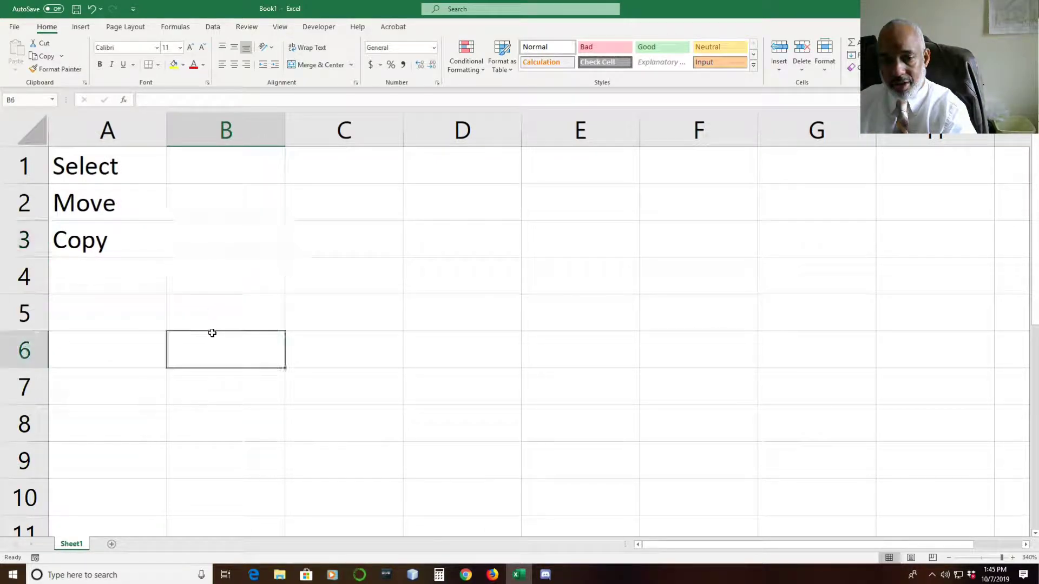
{"action": "left_click", "coordinate": [57, 242]}
{"action": "left_click", "coordinate": [297, 300]}
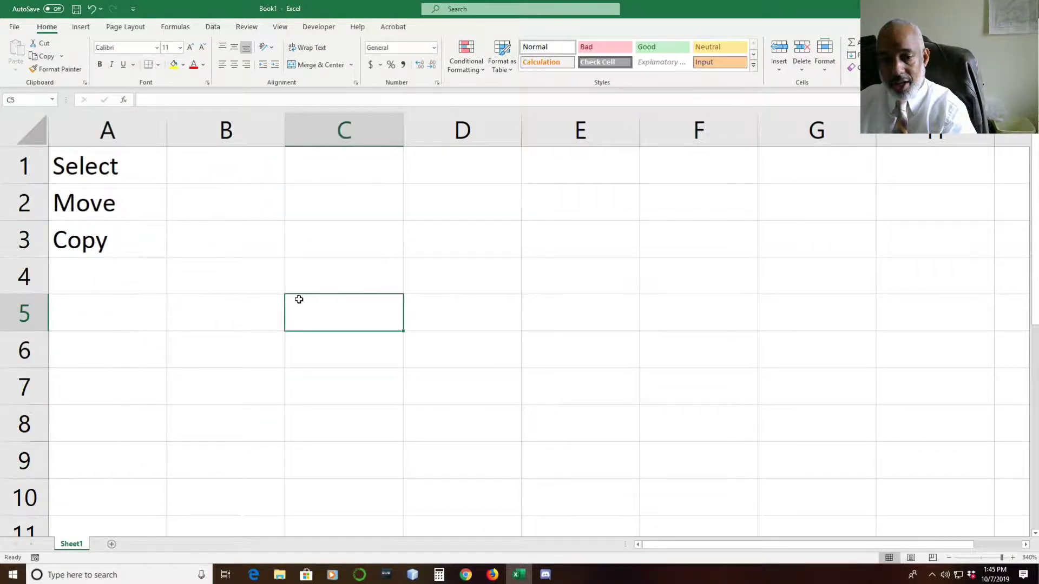
{"action": "left_click", "coordinate": [262, 285]}
{"action": "type", "text": "Mond"}
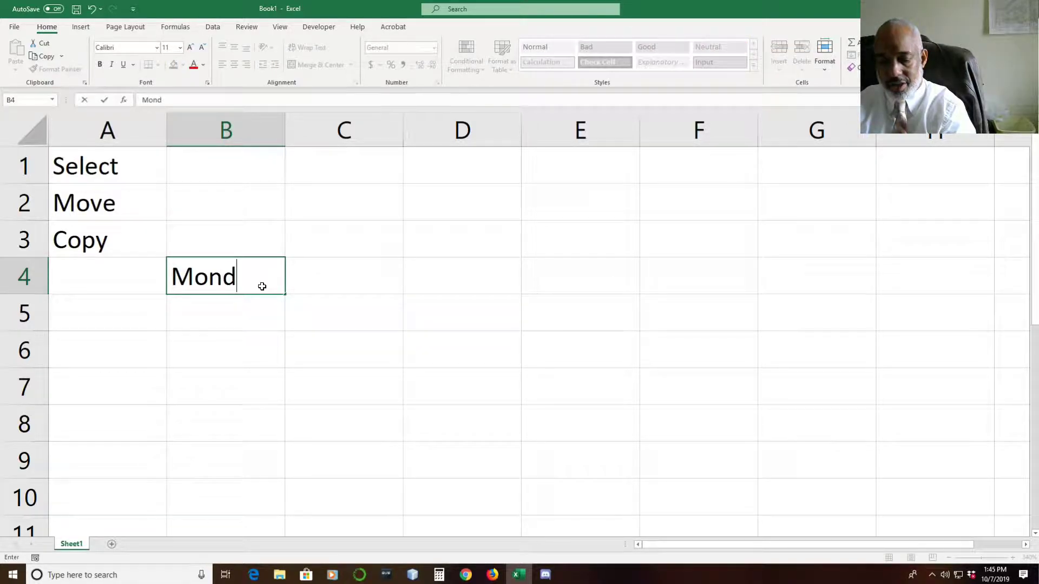
{"action": "type", "text": "ay"}
{"action": "key", "text": "Return"}
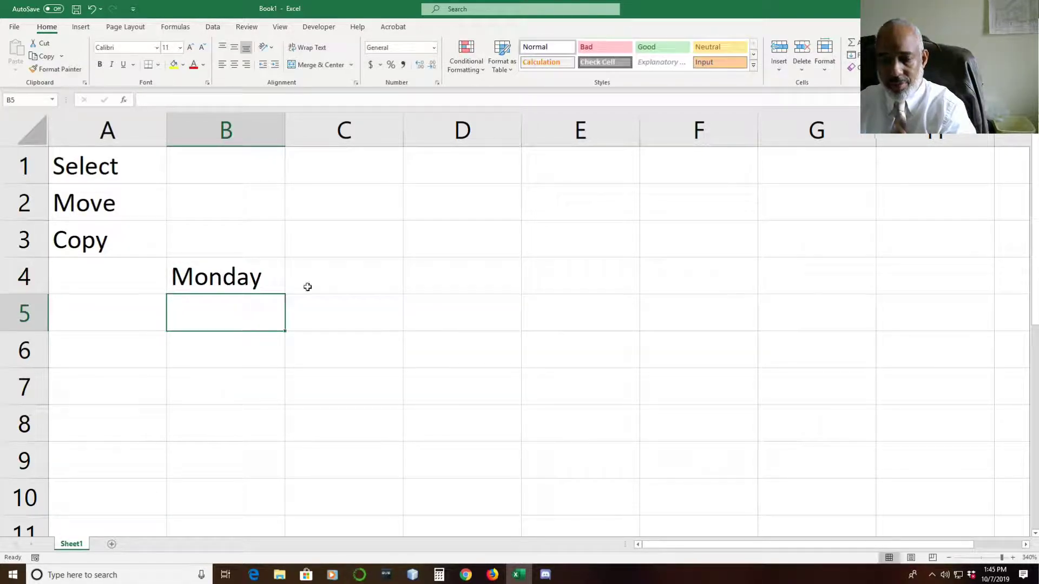
Fill the weekday series from "Monday" in B4 across to F4 and autofit column D to show its full entry
{"action": "left_click", "coordinate": [221, 255]}
{"action": "left_click", "coordinate": [223, 261]}
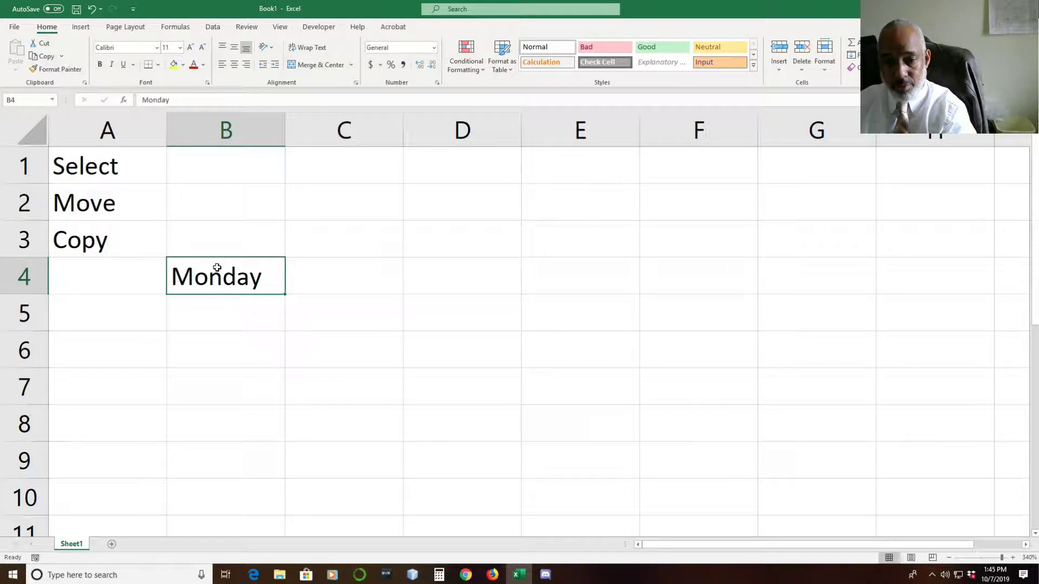
{"action": "left_click", "coordinate": [219, 311]}
{"action": "left_click", "coordinate": [241, 288]}
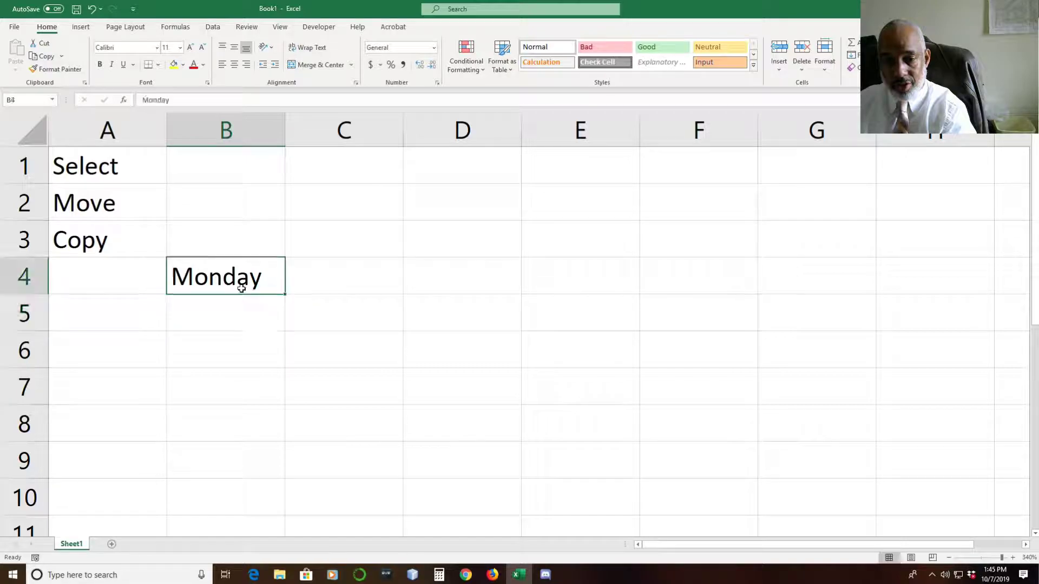
{"action": "left_click_drag", "start_coordinate": [284, 295], "coordinate": [695, 297]}
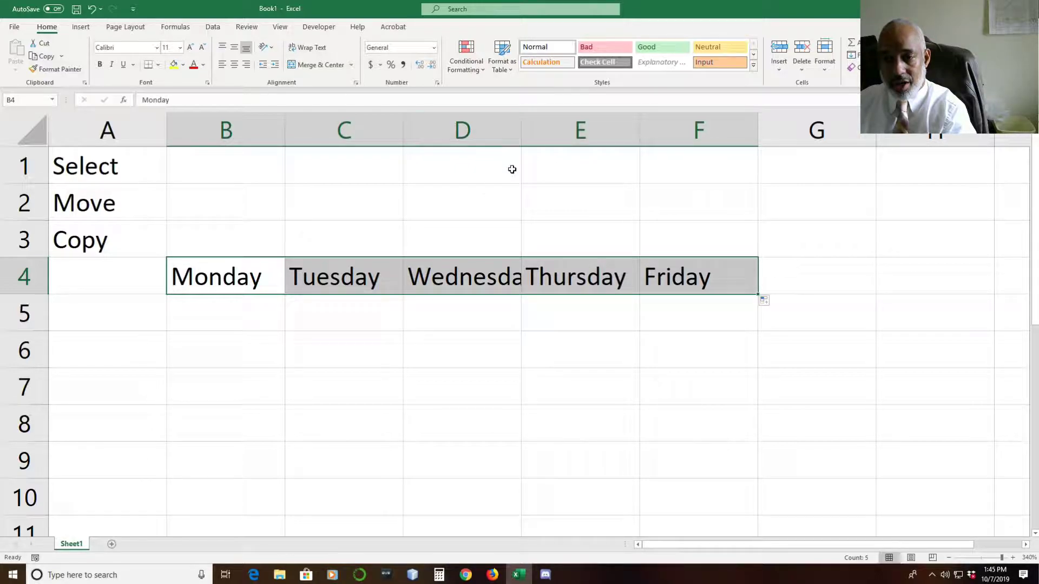
{"action": "double_click", "coordinate": [523, 134]}
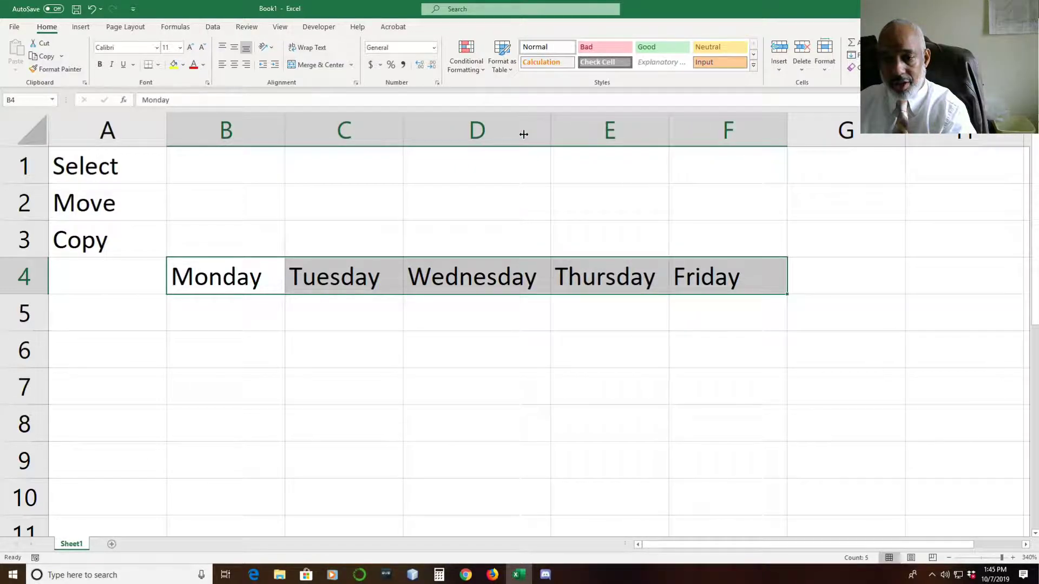
{"action": "left_click", "coordinate": [447, 355]}
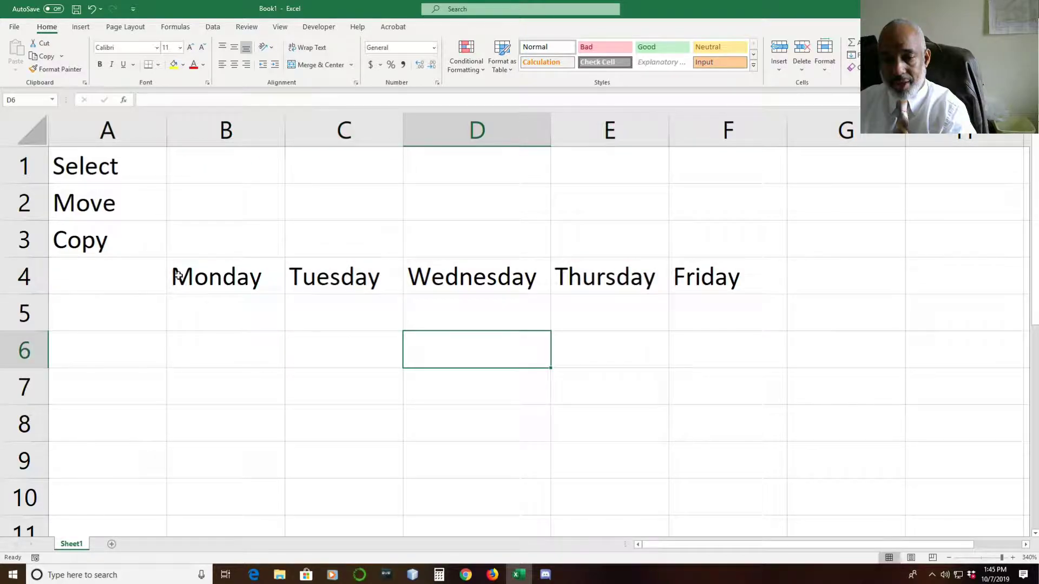
Undo the autofit of column D and the weekday fill across row 4
{"action": "left_click", "coordinate": [175, 273]}
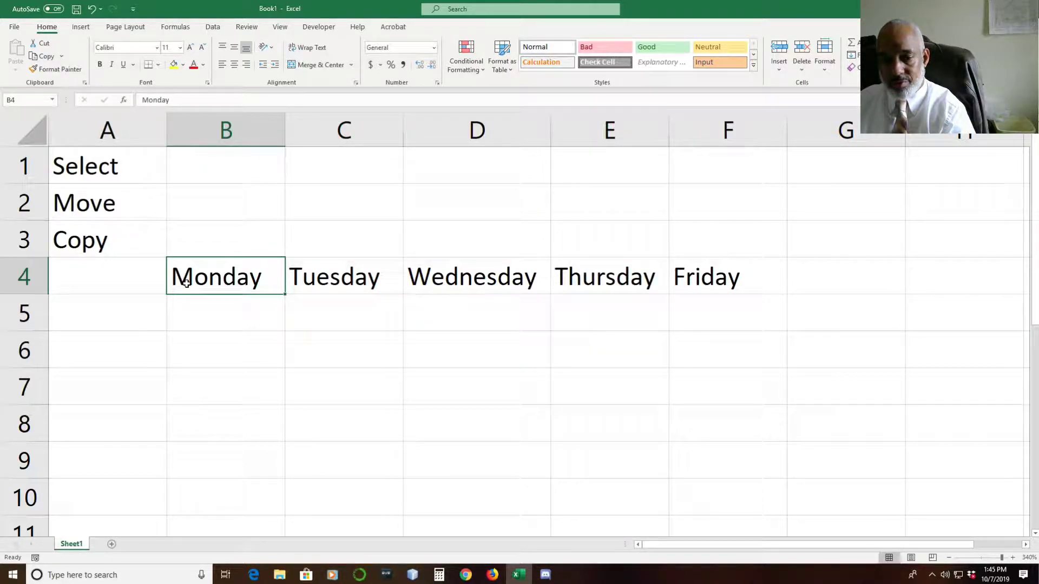
{"action": "key", "text": "ctrl+z"}
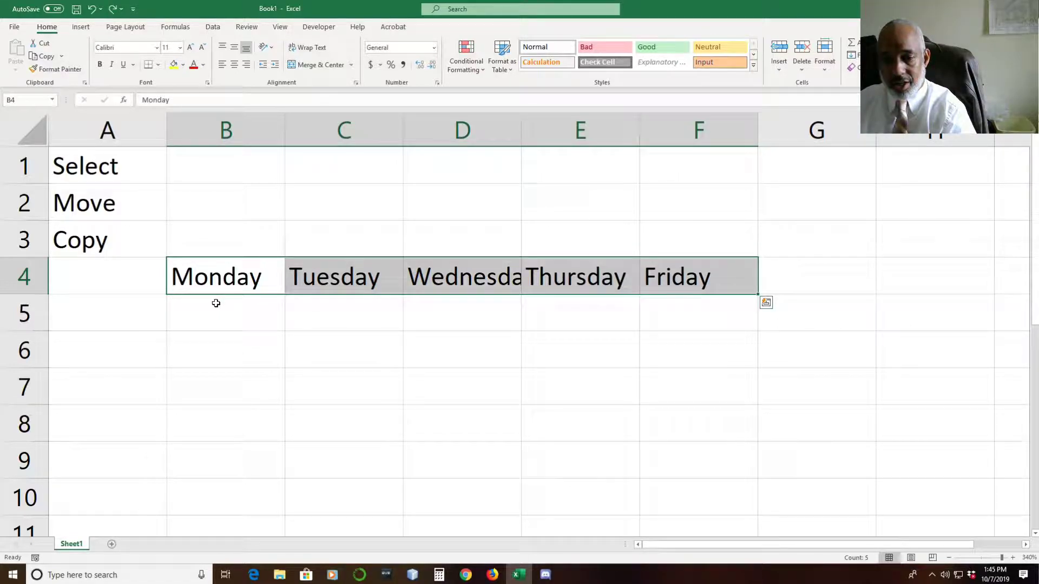
{"action": "key", "text": "ctrl+z"}
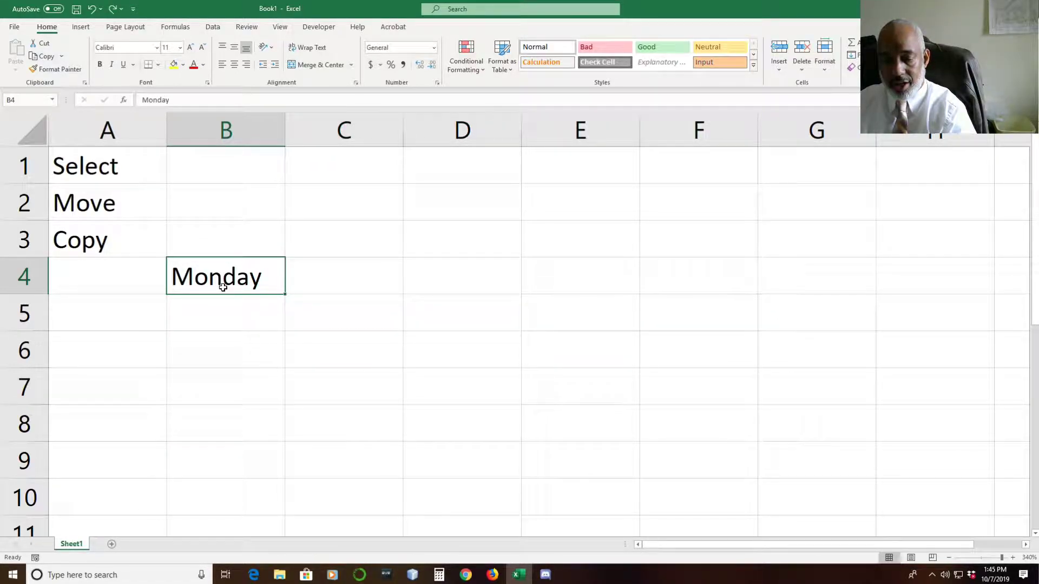
Replace the entry in B4 with "Mon" and fill the abbreviated weekday series across to G4
{"action": "type", "text": "M"}
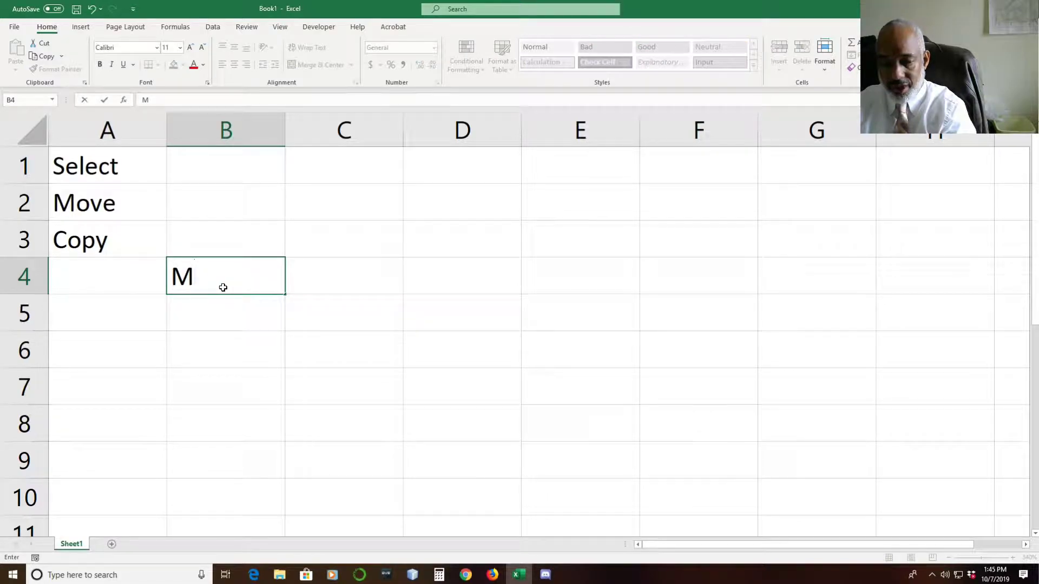
{"action": "type", "text": "on"}
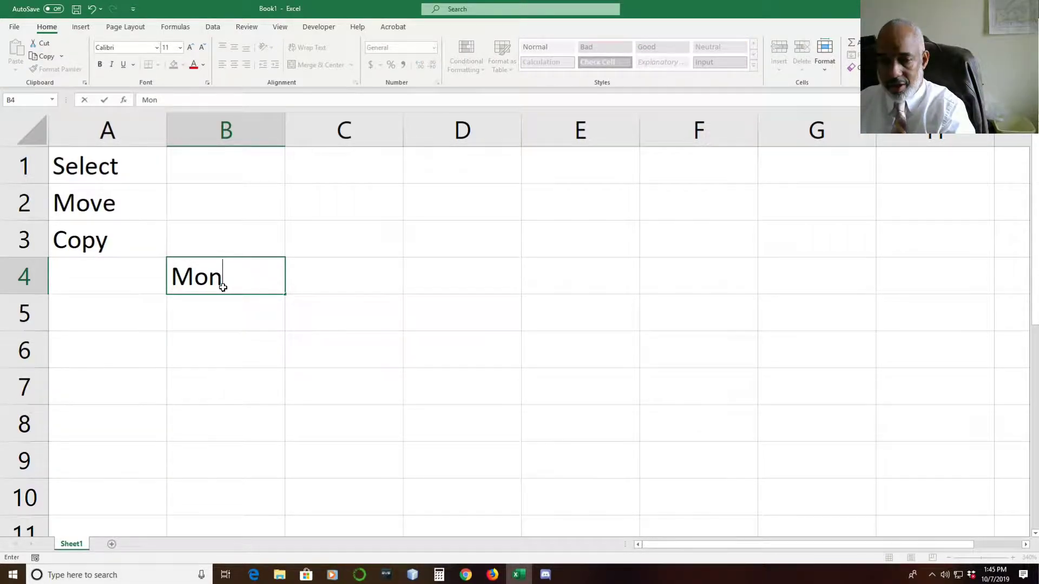
{"action": "key", "text": "Return"}
{"action": "left_click", "coordinate": [223, 287]}
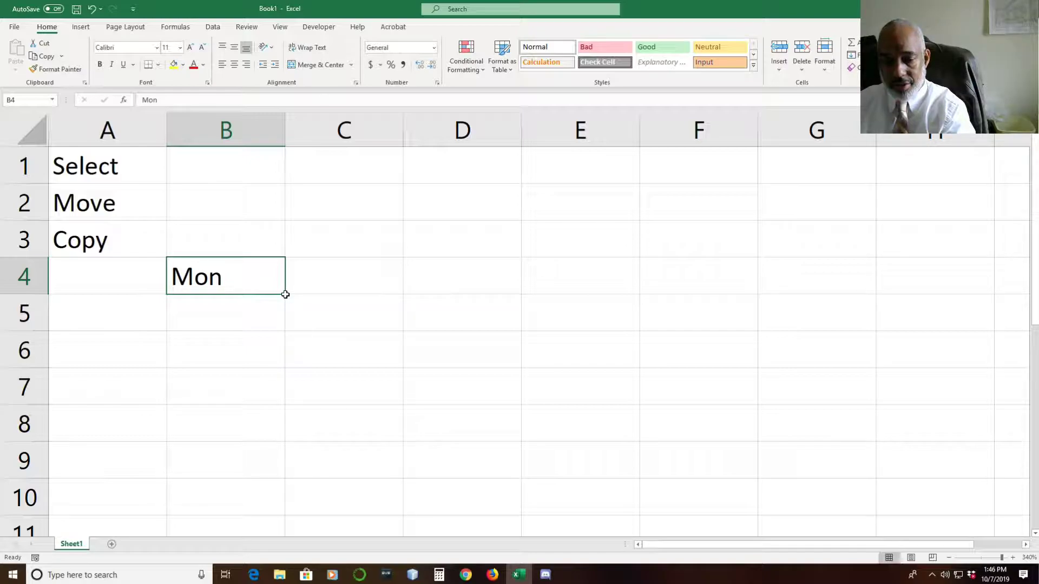
{"action": "left_click_drag", "start_coordinate": [285, 294], "coordinate": [861, 299]}
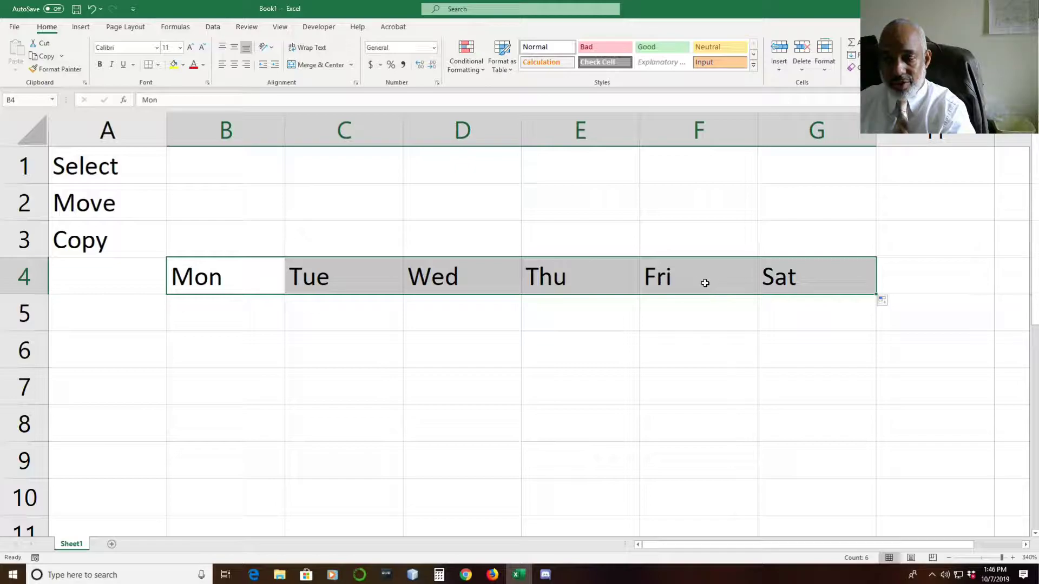
Undo the abbreviated weekday fill and replace the entry in B4 with "Jan"
{"action": "left_click", "coordinate": [230, 277]}
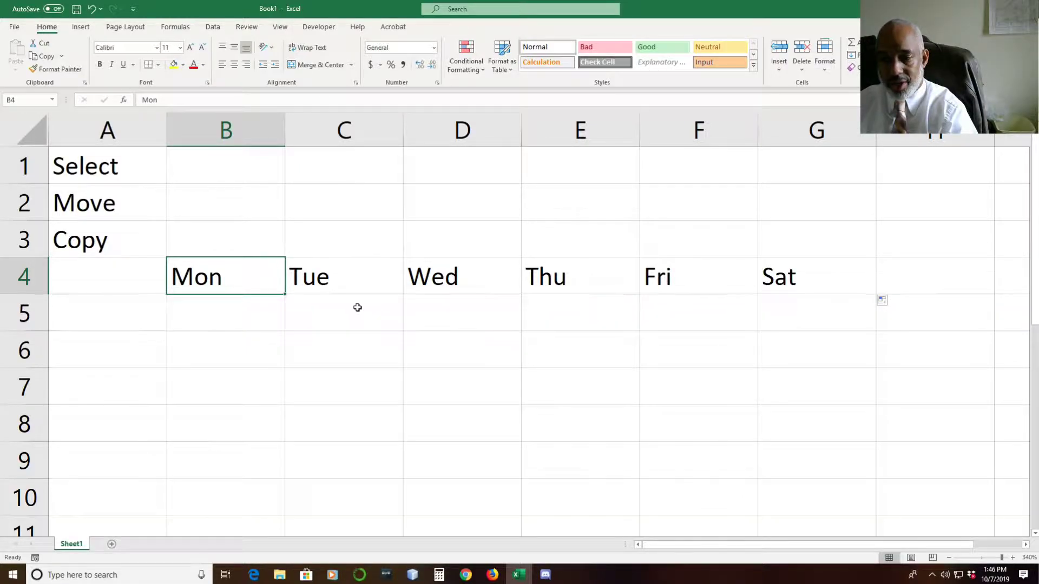
{"action": "key", "text": "ctrl+z"}
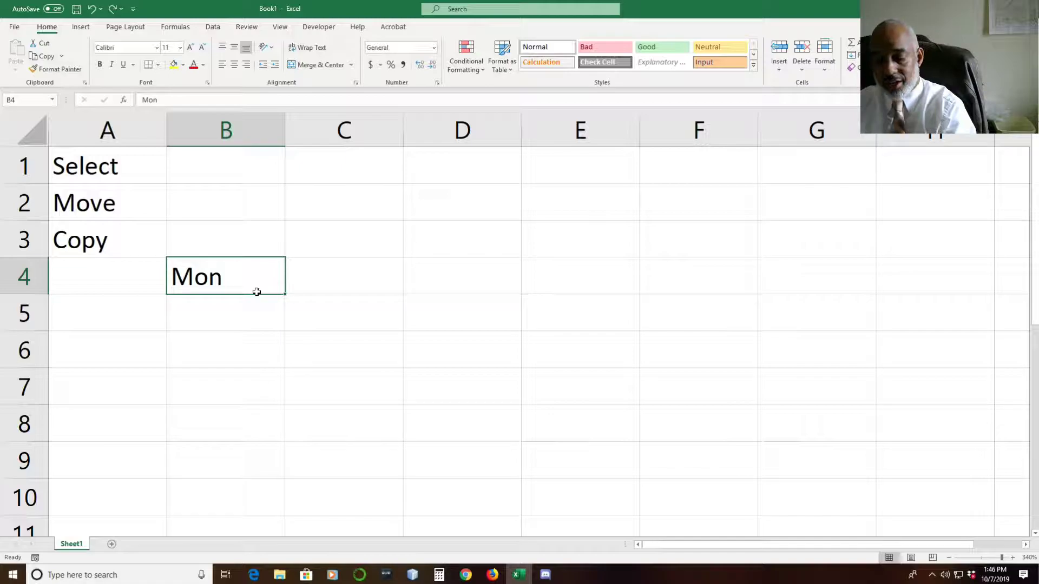
{"action": "type", "text": "Jan"}
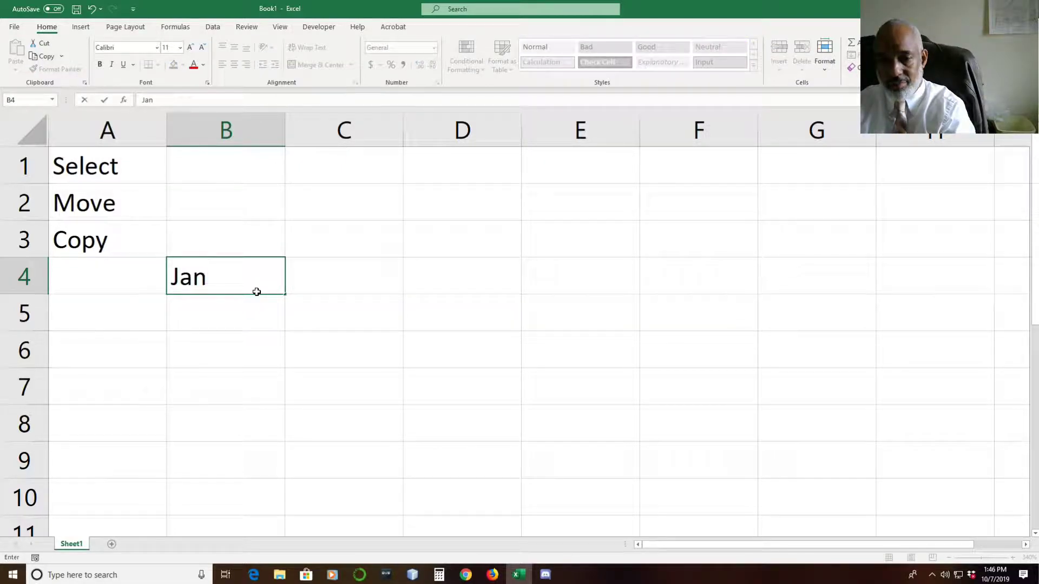
{"action": "key", "text": "Return"}
{"action": "left_click", "coordinate": [256, 292]}
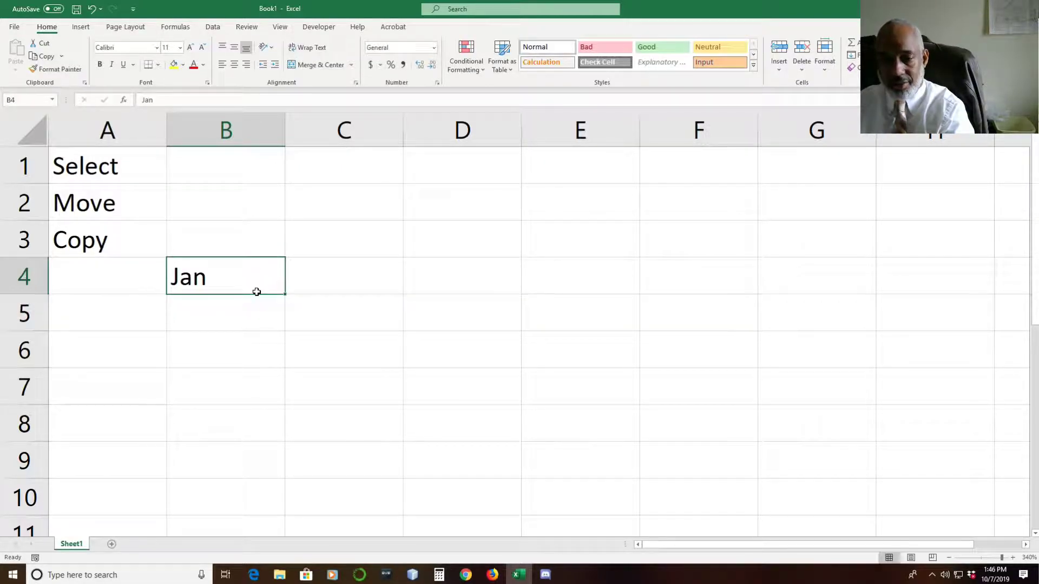
Fill the month series from B4 across to E4 and undo that fill
{"action": "left_click_drag", "start_coordinate": [285, 294], "coordinate": [669, 303]}
{"action": "left_click", "coordinate": [92, 249]}
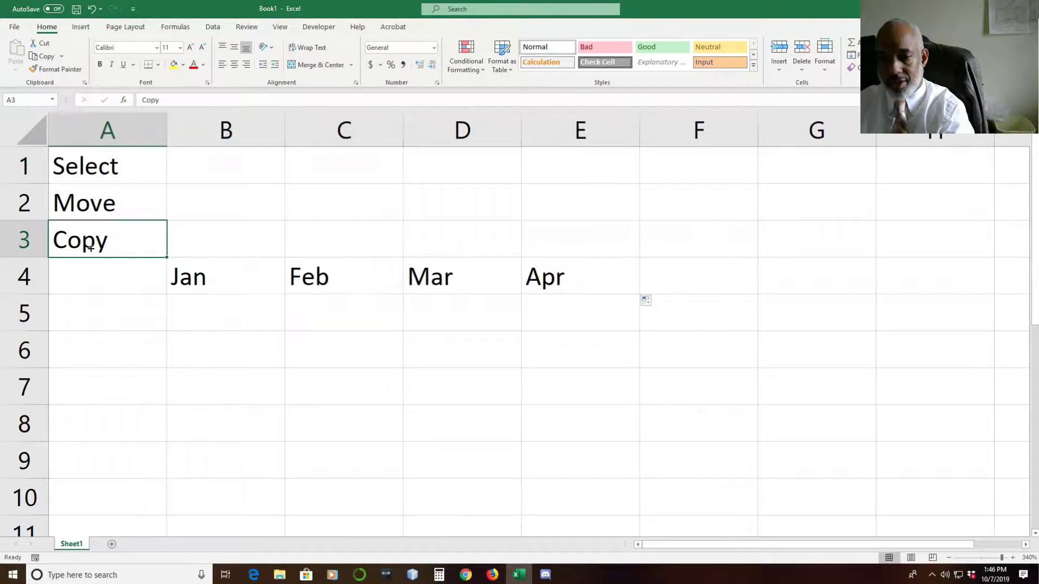
{"action": "left_click", "coordinate": [220, 288]}
{"action": "key", "text": "ctrl+z"}
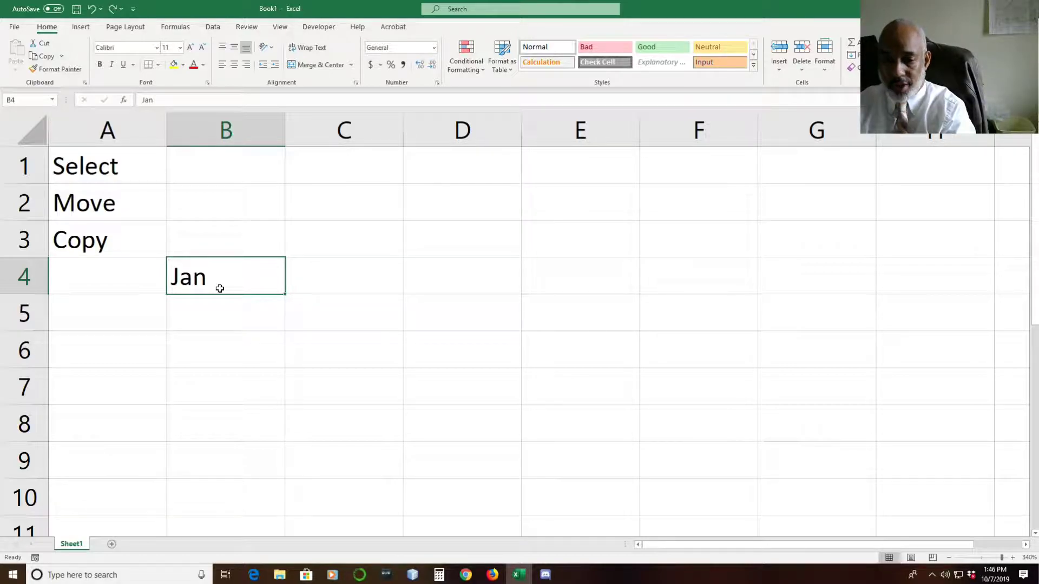
Clear the contents of cell B4 and select the emptied cell again
{"action": "key", "text": "BackSpace"}
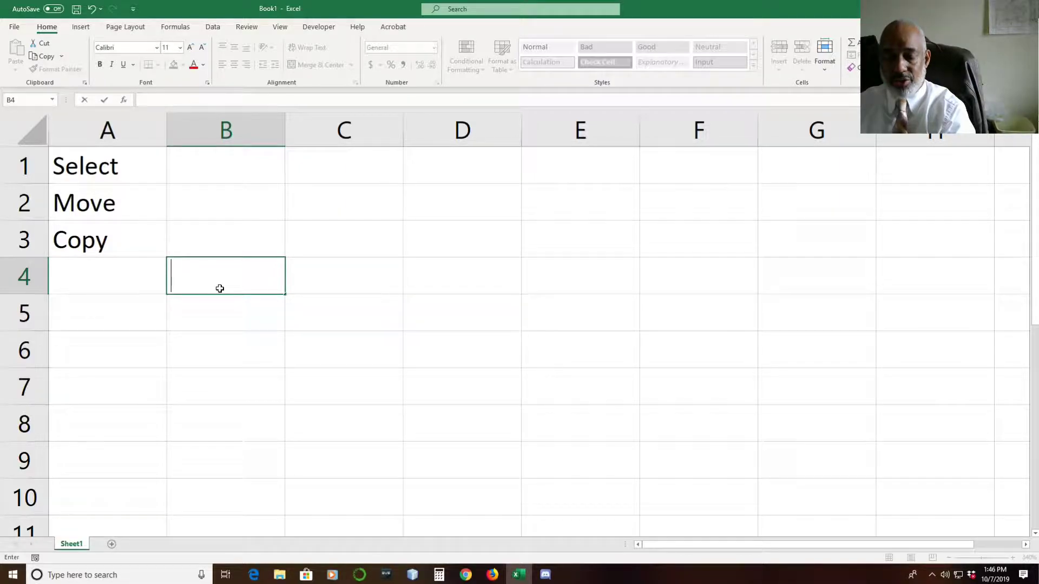
{"action": "key", "text": "Return"}
{"action": "left_click", "coordinate": [244, 274]}
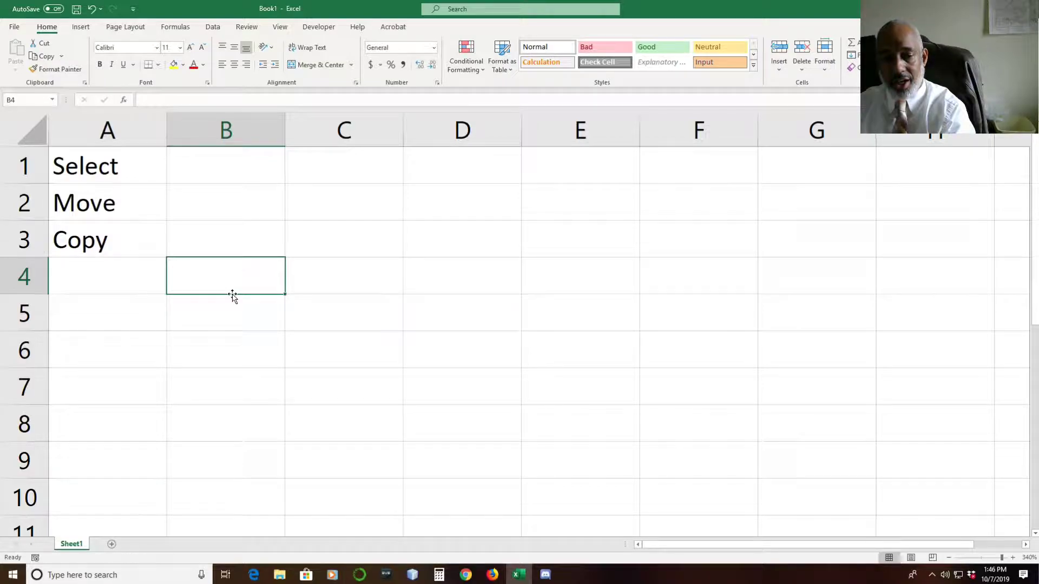
{"action": "left_click", "coordinate": [216, 312]}
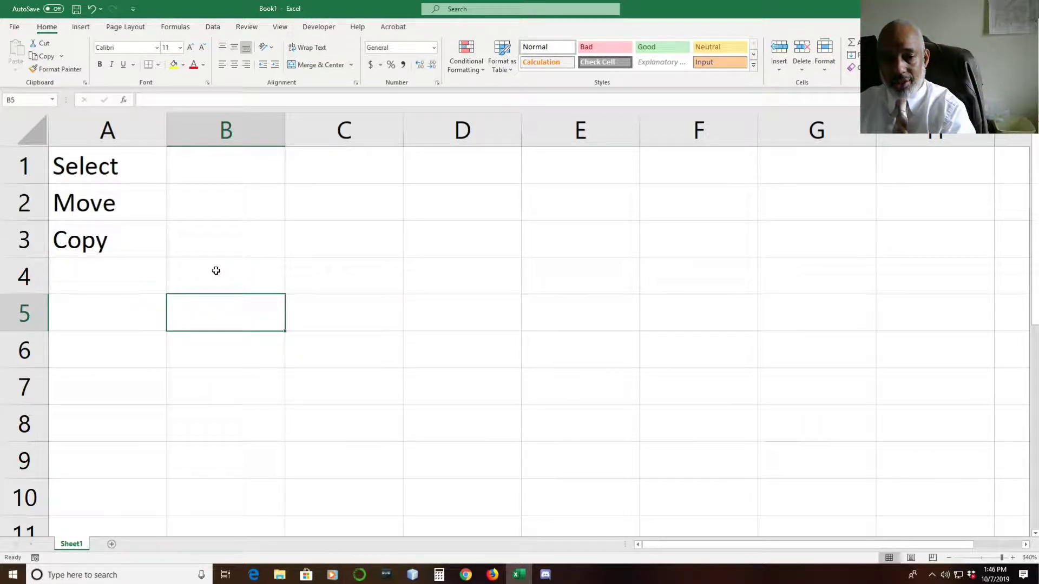
{"action": "left_click", "coordinate": [216, 270]}
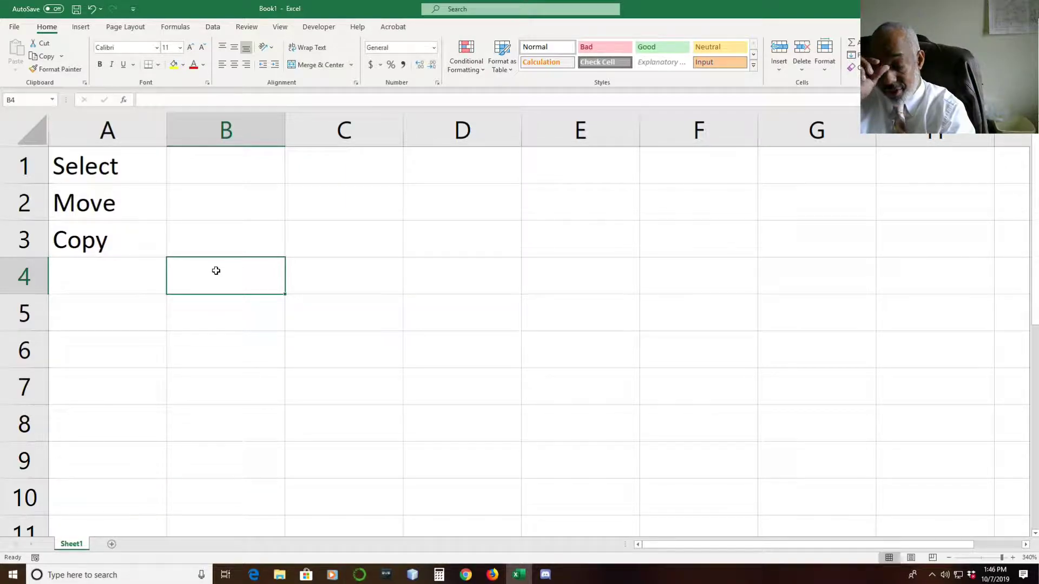
Enter the numbers 101 in cell B4 and 102 in cell B5
{"action": "type", "text": "10"}
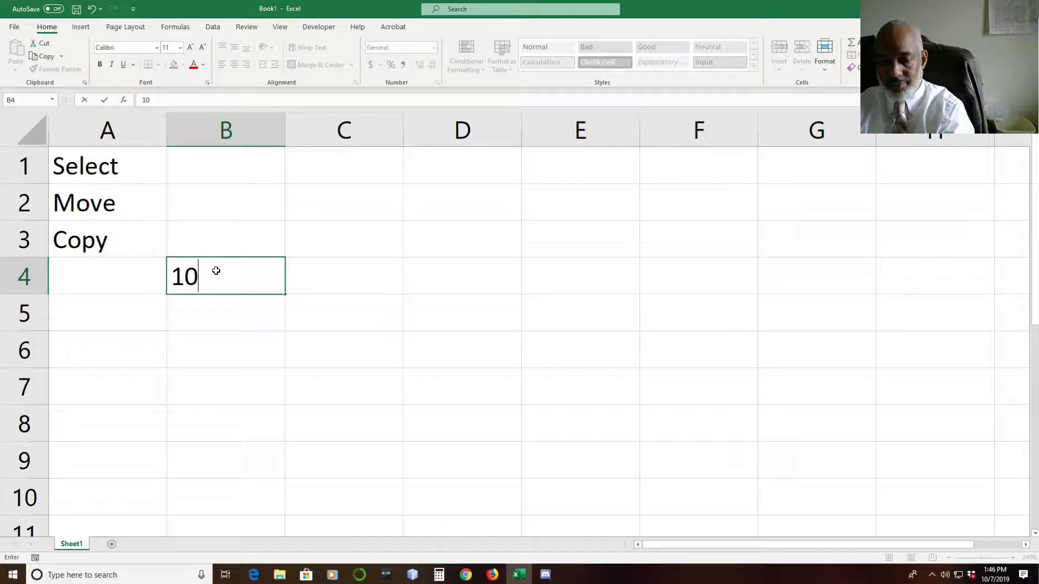
{"action": "type", "text": "1"}
{"action": "key", "text": "Return"}
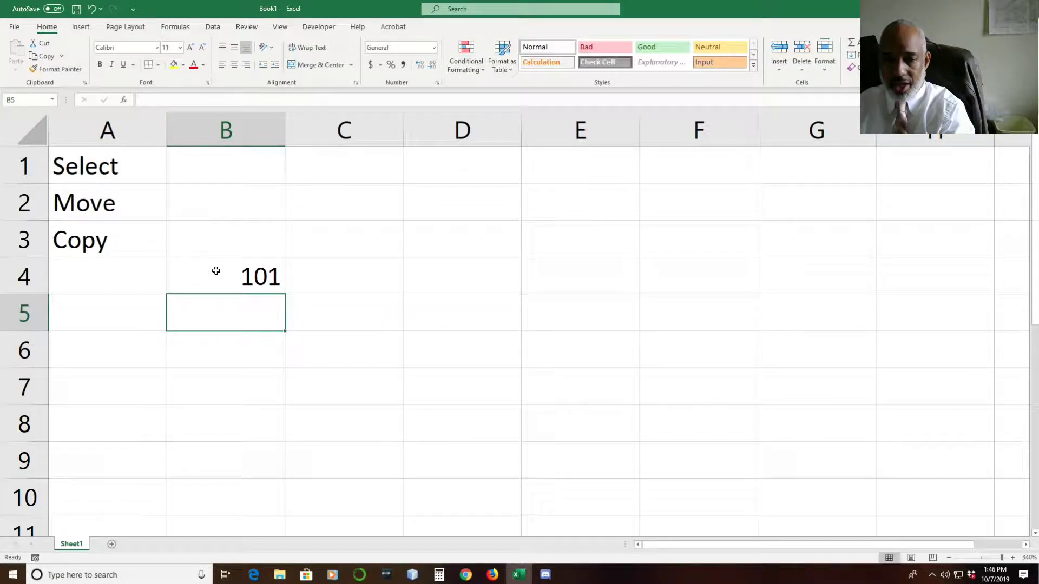
{"action": "type", "text": "102"}
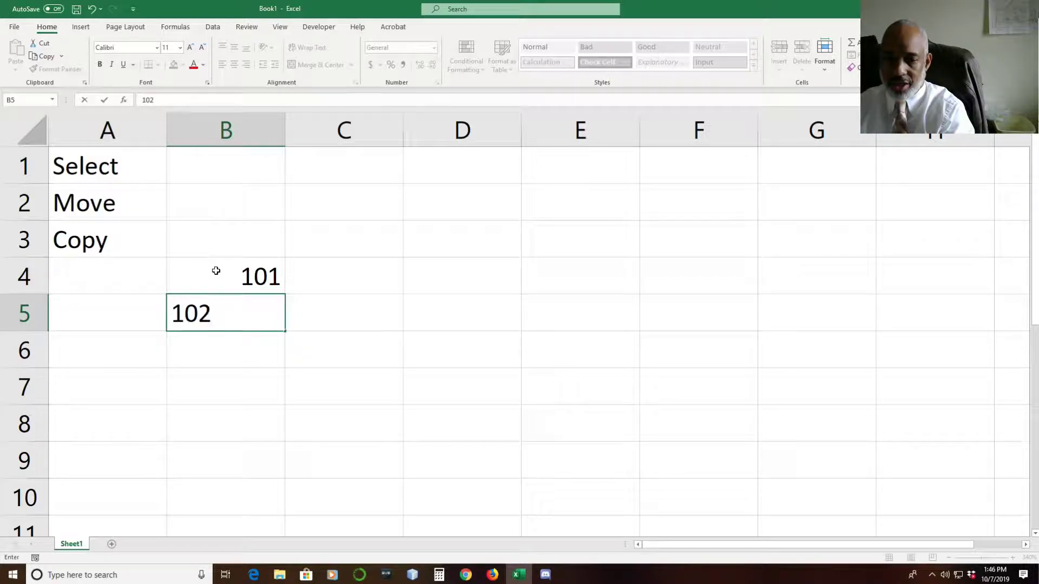
{"action": "key", "text": "Return"}
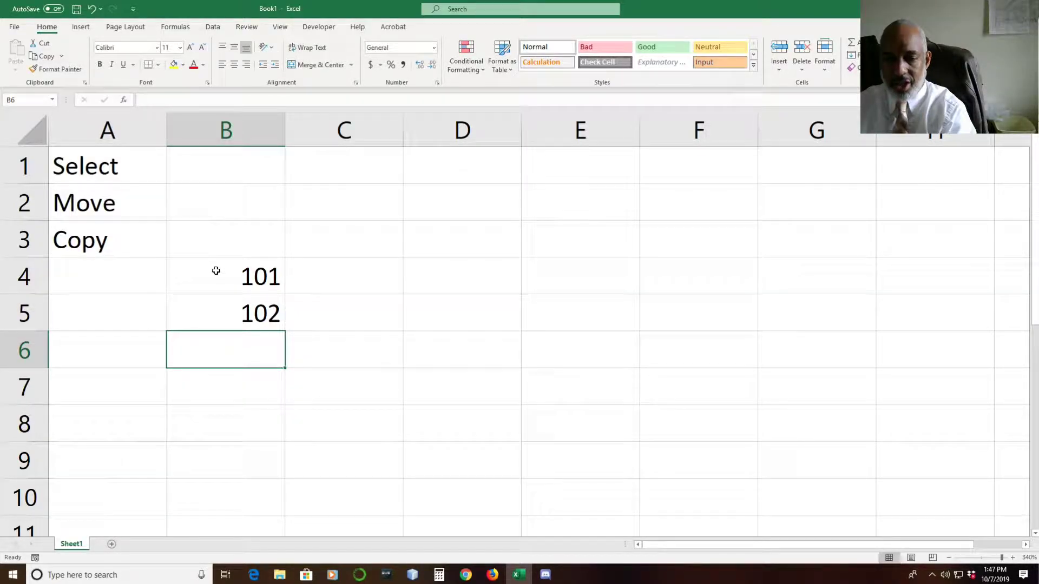
Select B4:B5 and fill the number series down to B12
{"action": "scroll", "coordinate": [251, 290], "scroll_direction": "down", "scroll_amount": 4}
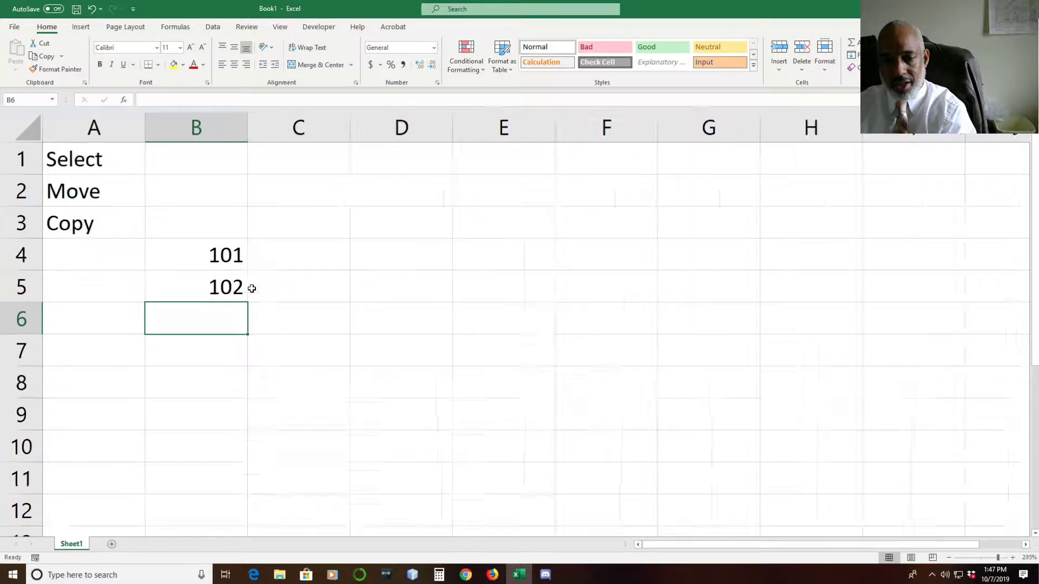
{"action": "scroll", "coordinate": [252, 288], "scroll_direction": "down", "scroll_amount": 2}
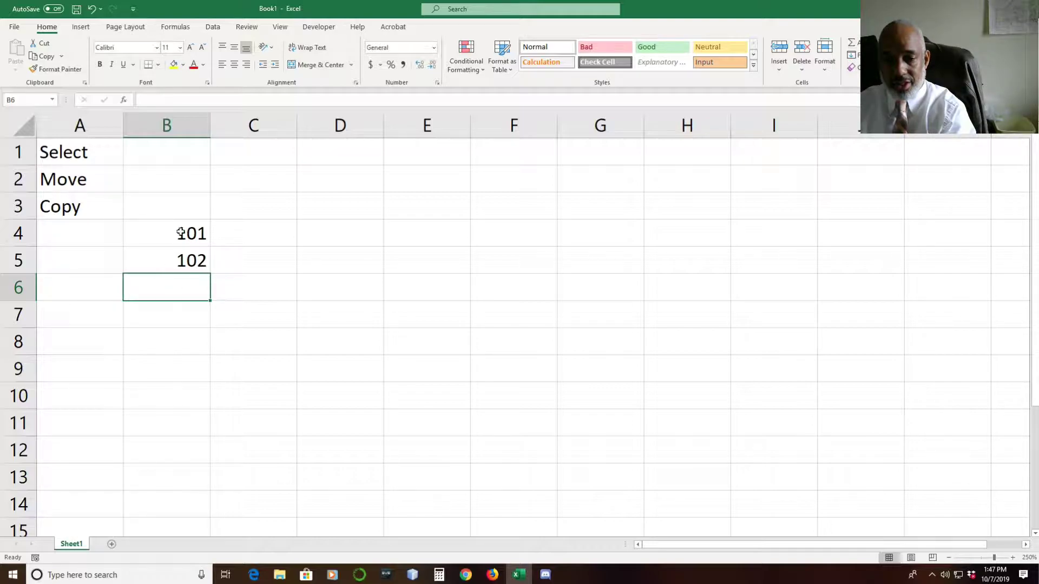
{"action": "left_click_drag", "start_coordinate": [181, 233], "coordinate": [182, 268]}
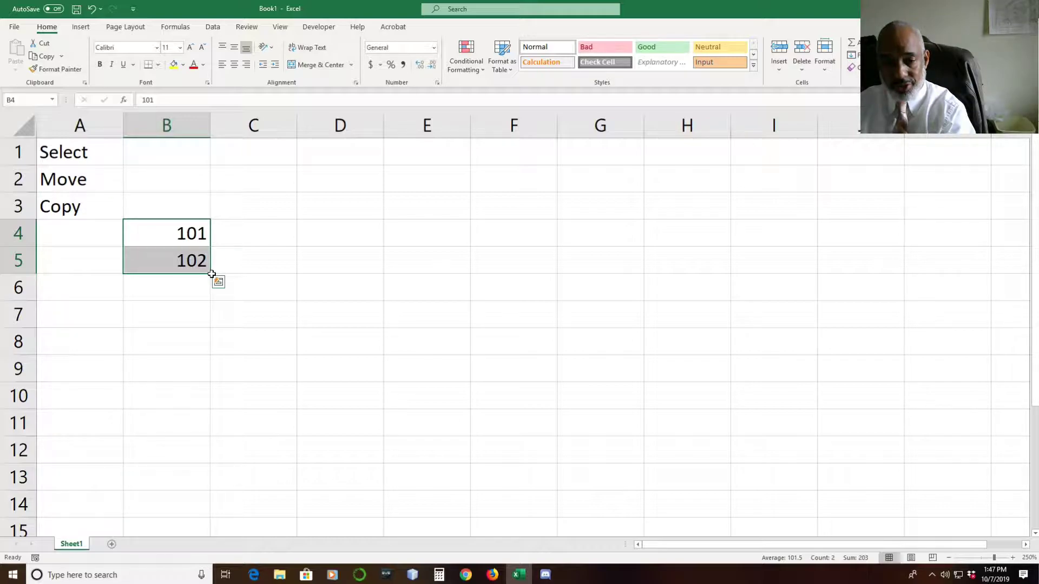
{"action": "left_click_drag", "start_coordinate": [211, 274], "coordinate": [205, 474]}
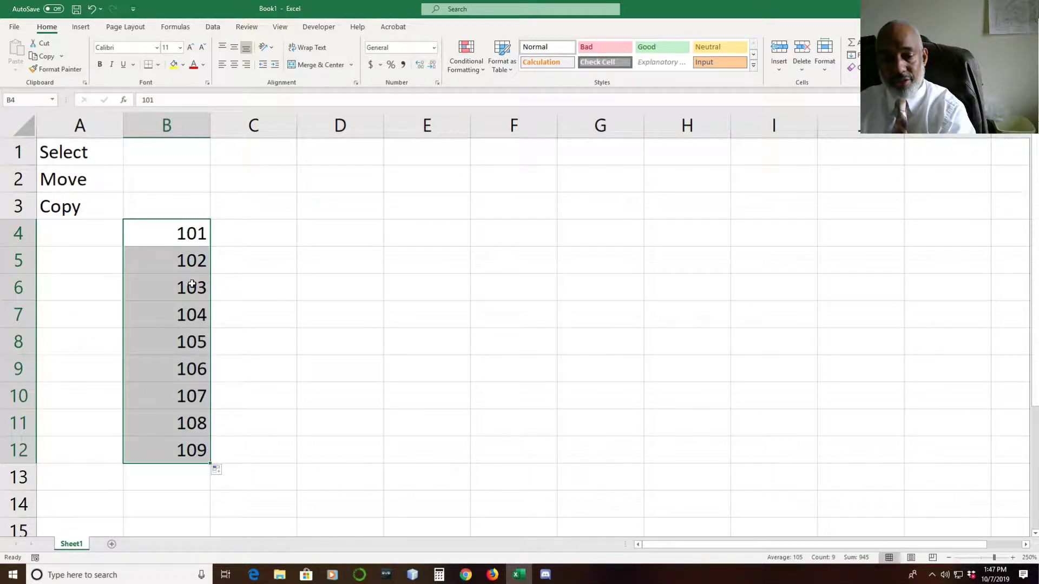
Undo the number series fill and replace the value in cell B5 with 105
{"action": "left_click", "coordinate": [175, 238]}
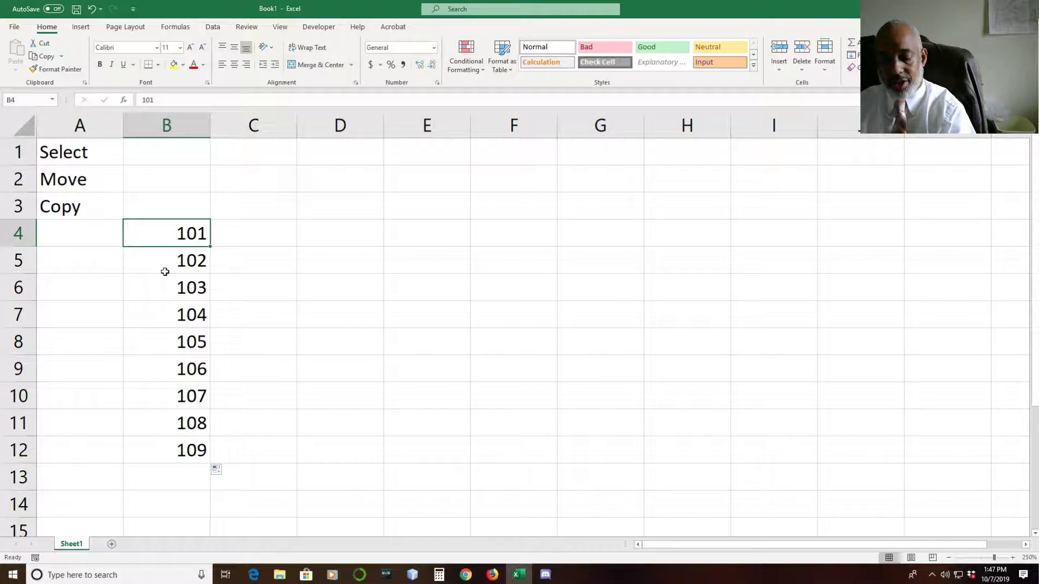
{"action": "key", "text": "ctrl+z"}
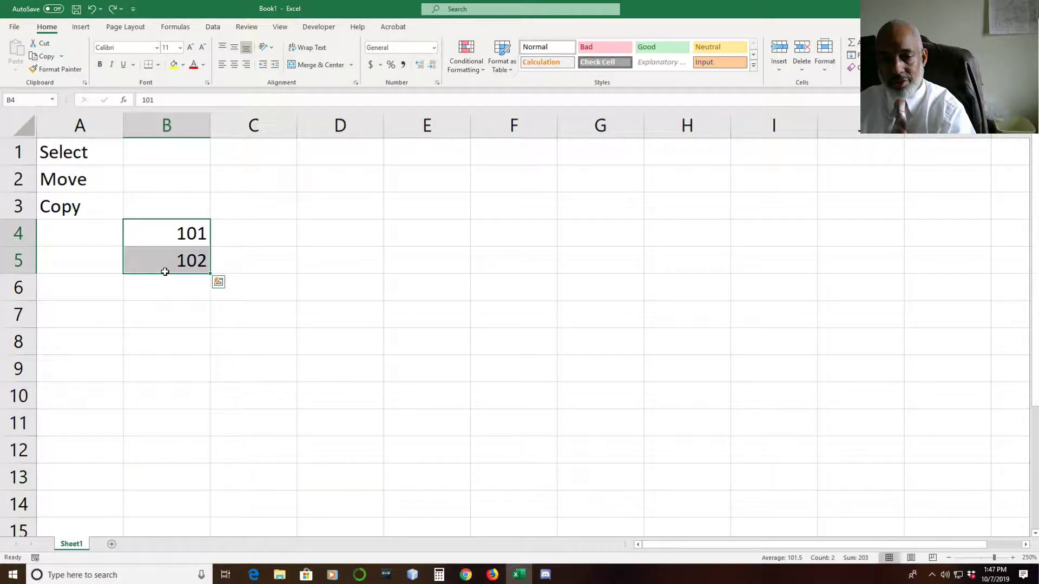
{"action": "left_click", "coordinate": [167, 292]}
{"action": "left_click", "coordinate": [185, 267]}
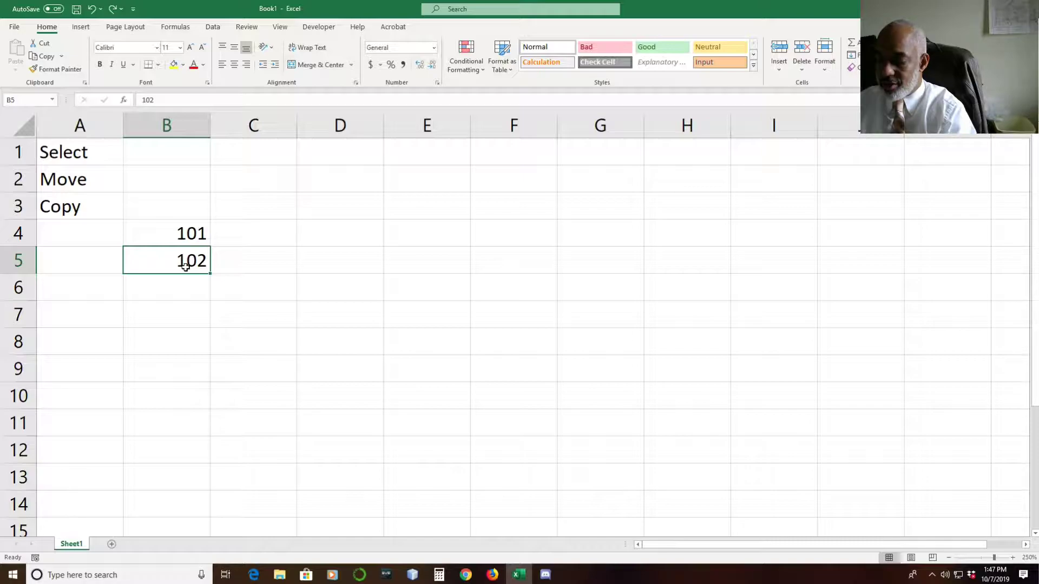
{"action": "type", "text": "105"}
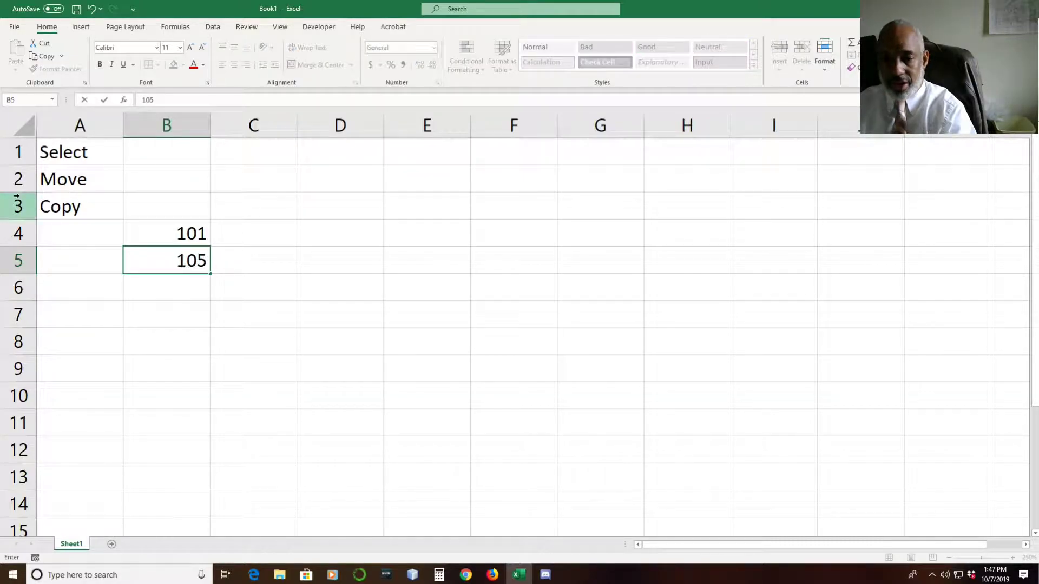
{"action": "left_click", "coordinate": [165, 234]}
{"action": "key", "text": "Down"}
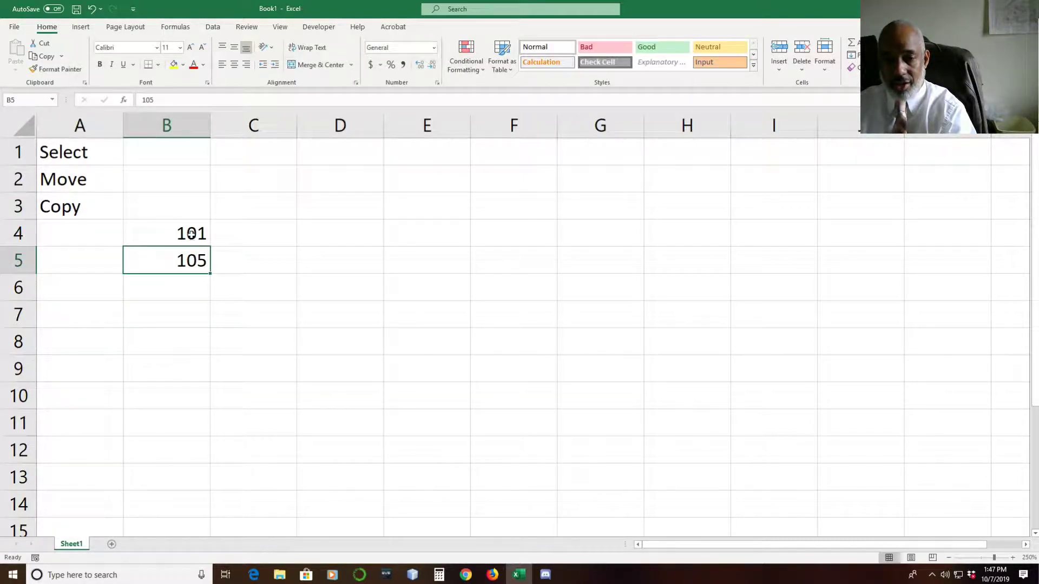
Fill the number series from B4:B5 down to B14 and change the fill option to Copy Cells
{"action": "left_click_drag", "start_coordinate": [192, 234], "coordinate": [248, 509]}
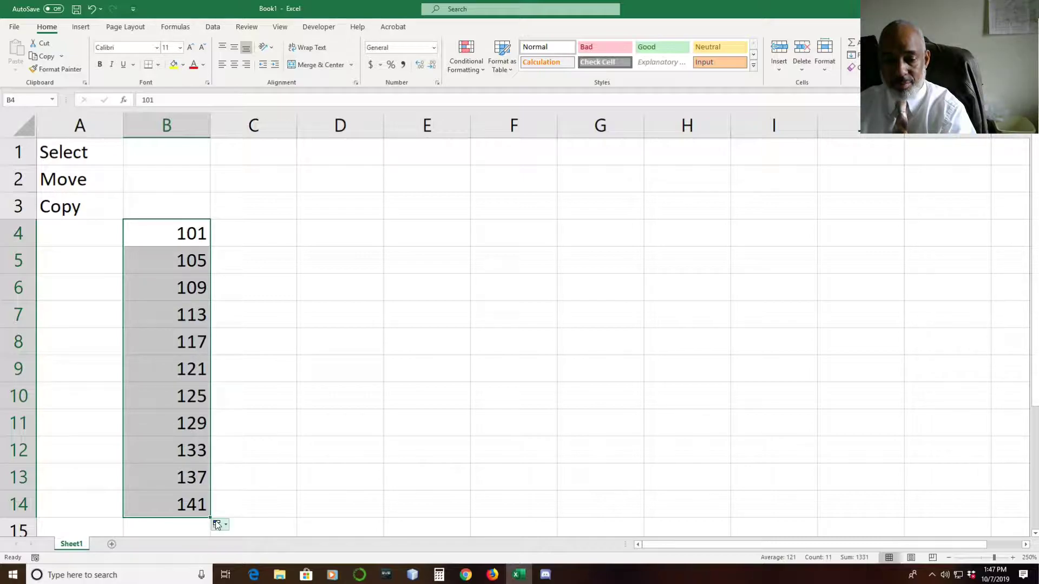
{"action": "scroll", "coordinate": [213, 520], "scroll_direction": "down", "scroll_amount": 2}
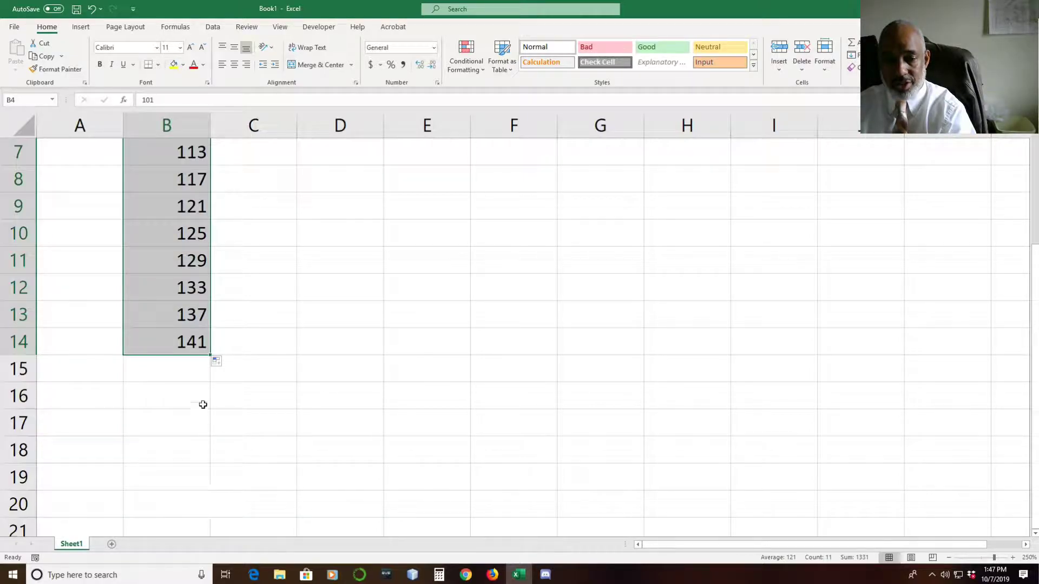
{"action": "left_click", "coordinate": [226, 362]}
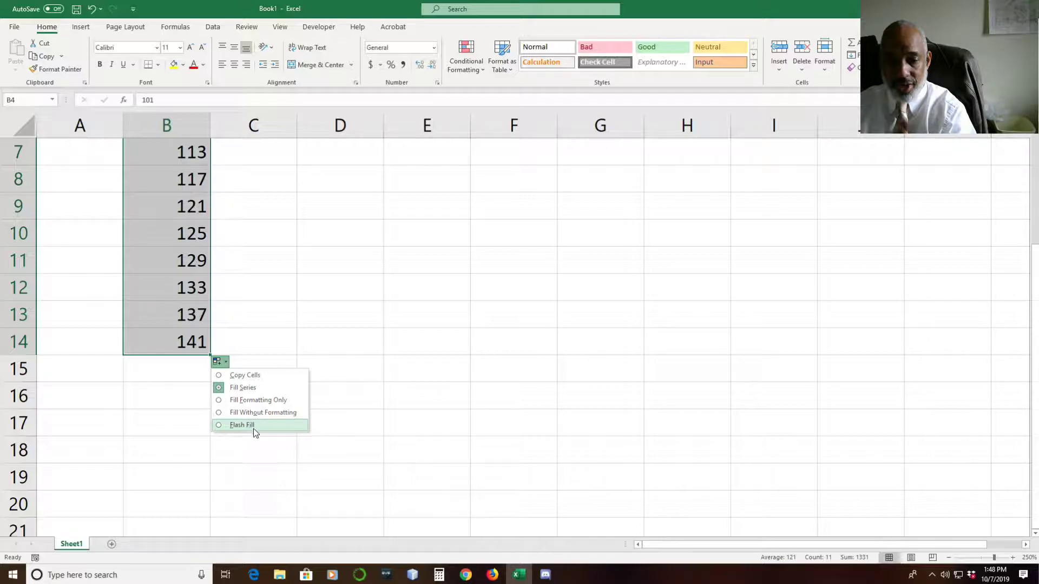
{"action": "left_click", "coordinate": [251, 381]}
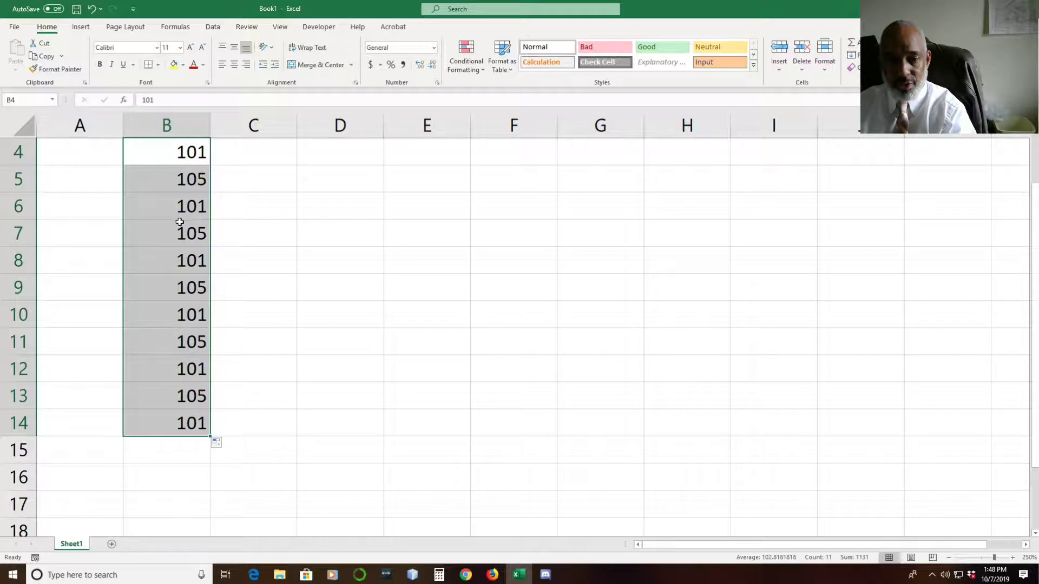
Switch the fill option for B4:B14 back to Fill Series
{"action": "left_click", "coordinate": [226, 444]}
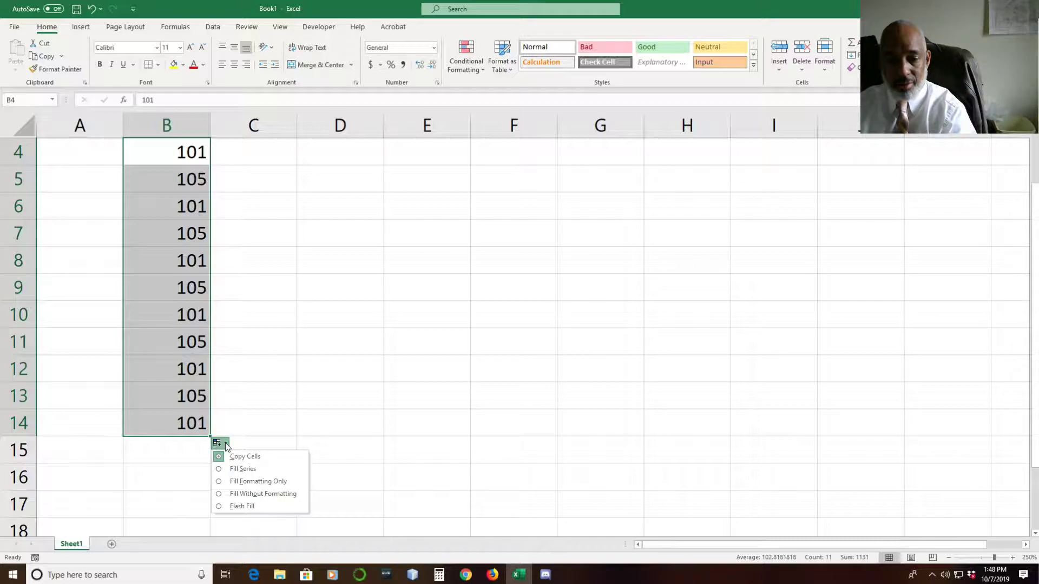
{"action": "left_click", "coordinate": [232, 470]}
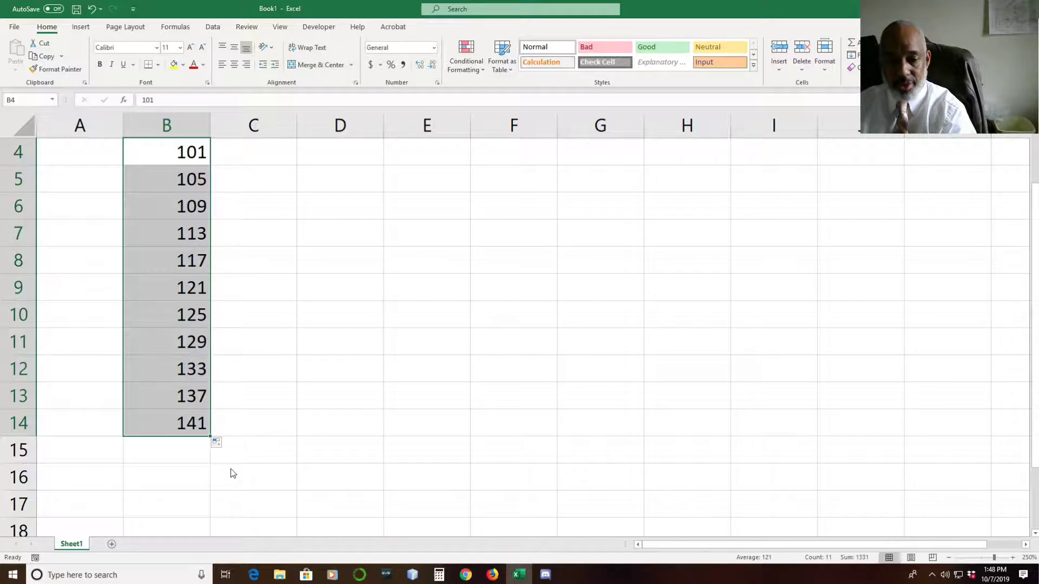
Examine the filled numbers in column B cell by cell to compare the increment between neighbouring values
{"action": "left_click", "coordinate": [213, 196]}
{"action": "left_click", "coordinate": [183, 185]}
{"action": "left_click", "coordinate": [183, 198]}
{"action": "left_click", "coordinate": [182, 226]}
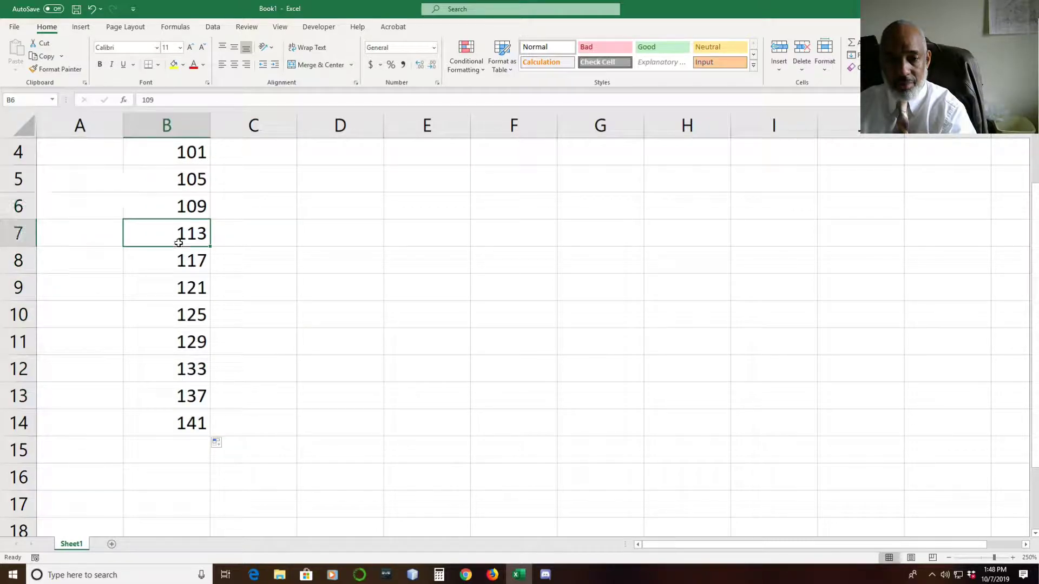
{"action": "left_click", "coordinate": [179, 259]}
{"action": "left_click", "coordinate": [183, 280]}
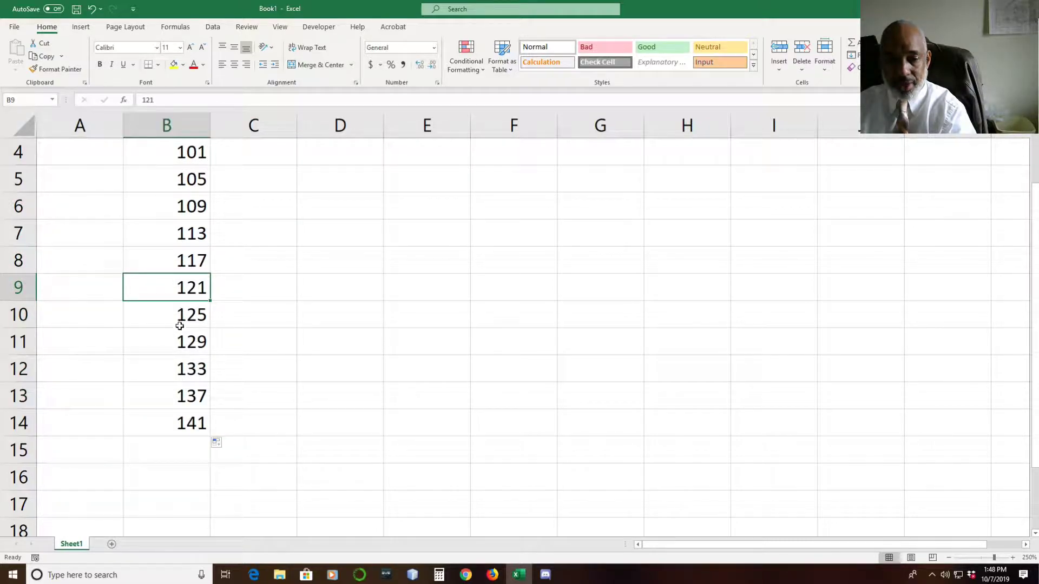
{"action": "left_click_drag", "start_coordinate": [181, 318], "coordinate": [177, 366]}
{"action": "left_click", "coordinate": [186, 233]}
{"action": "left_click", "coordinate": [179, 279]}
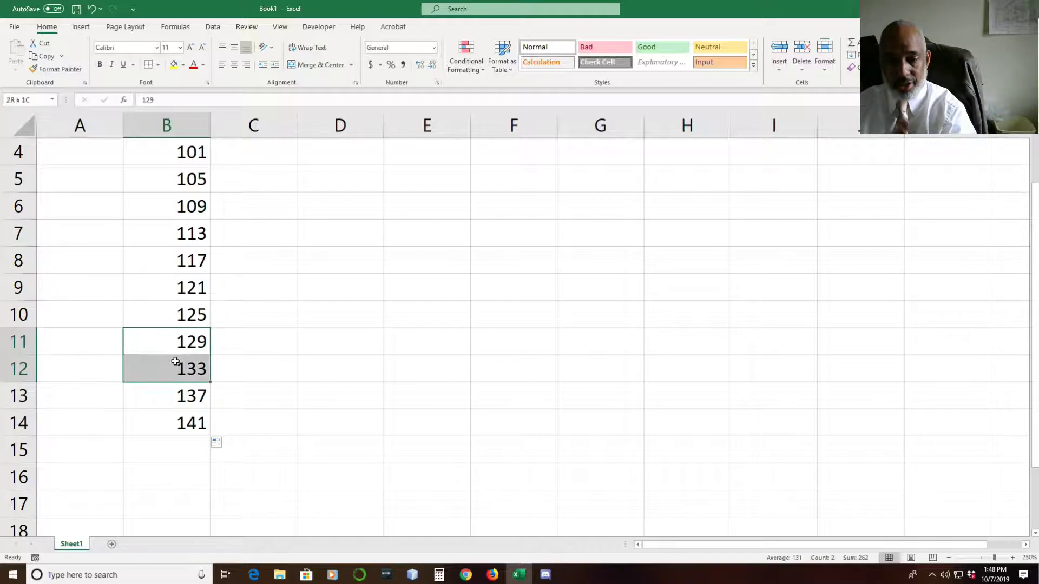
{"action": "left_click", "coordinate": [267, 338]}
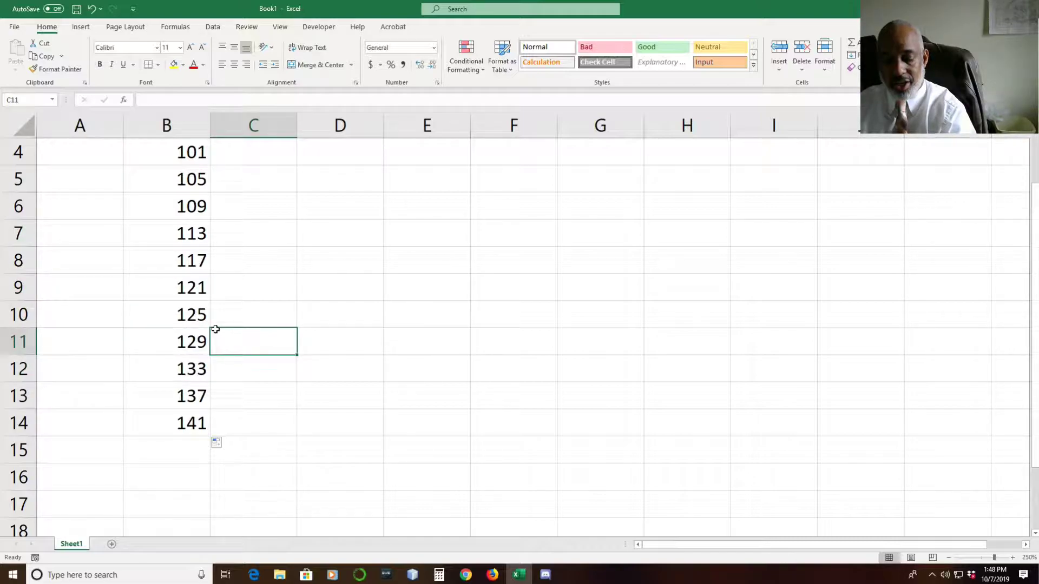
Undo the series fills and the last edit of cell B5, and select cell B6
{"action": "key", "text": "ctrl+z"}
{"action": "key", "text": "ctrl+z"}
{"action": "key", "text": "ctrl+z"}
{"action": "key", "text": "Down"}
{"action": "scroll", "coordinate": [215, 327], "scroll_direction": "up", "scroll_amount": 2, "text": "ctrl"}
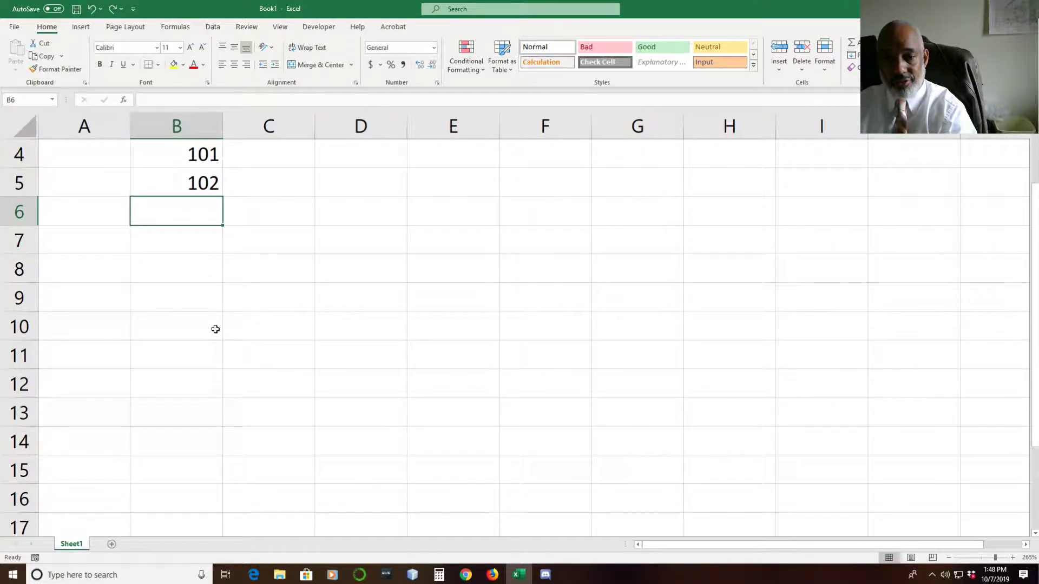
{"action": "scroll", "coordinate": [215, 324], "scroll_direction": "up", "scroll_amount": 1}
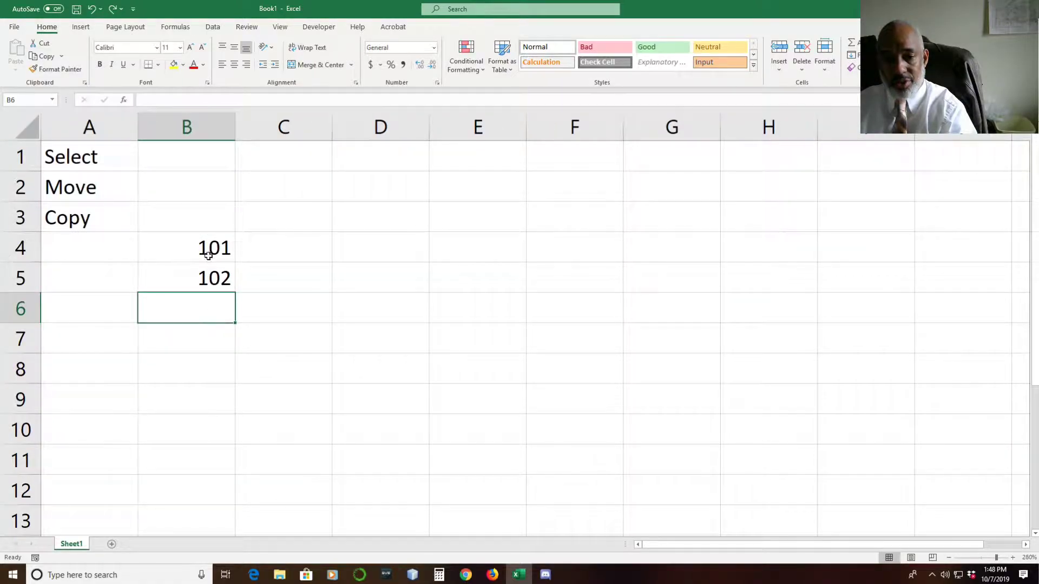
Select B4:B5 and delete the cells with the Entire column option
{"action": "left_click", "coordinate": [207, 234]}
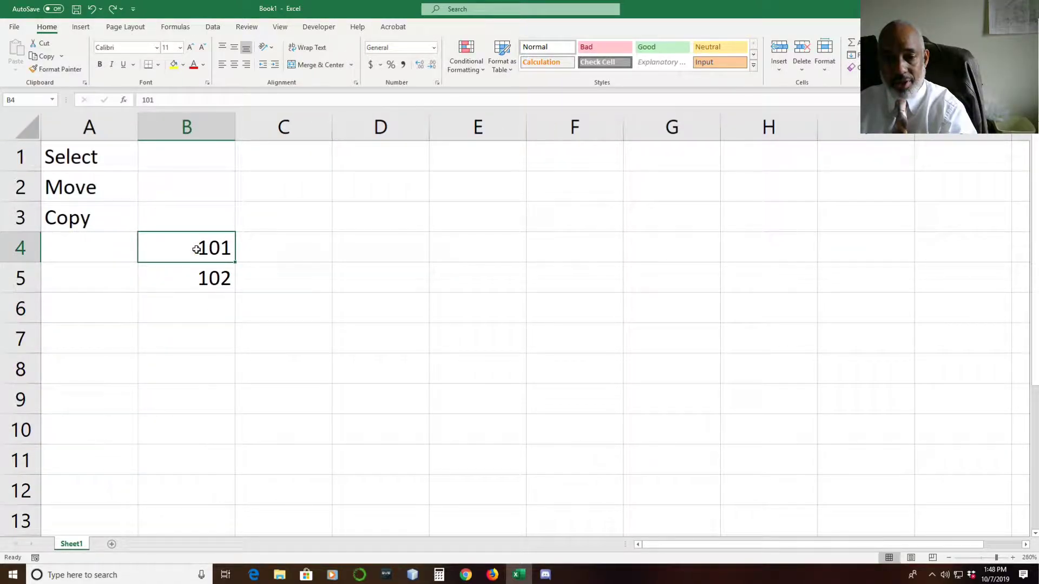
{"action": "left_click_drag", "start_coordinate": [196, 249], "coordinate": [204, 276]}
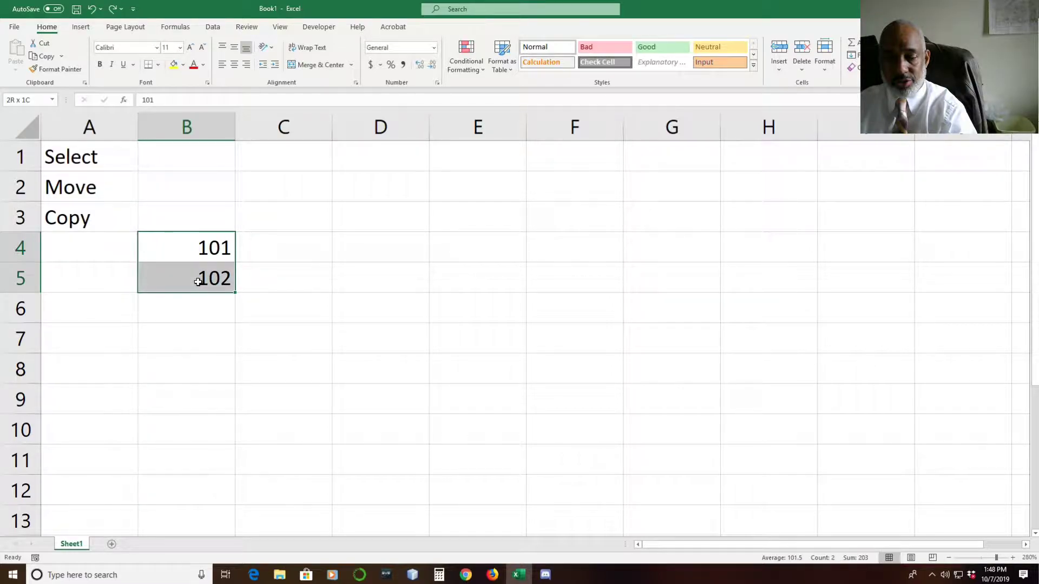
{"action": "right_click", "coordinate": [200, 276]}
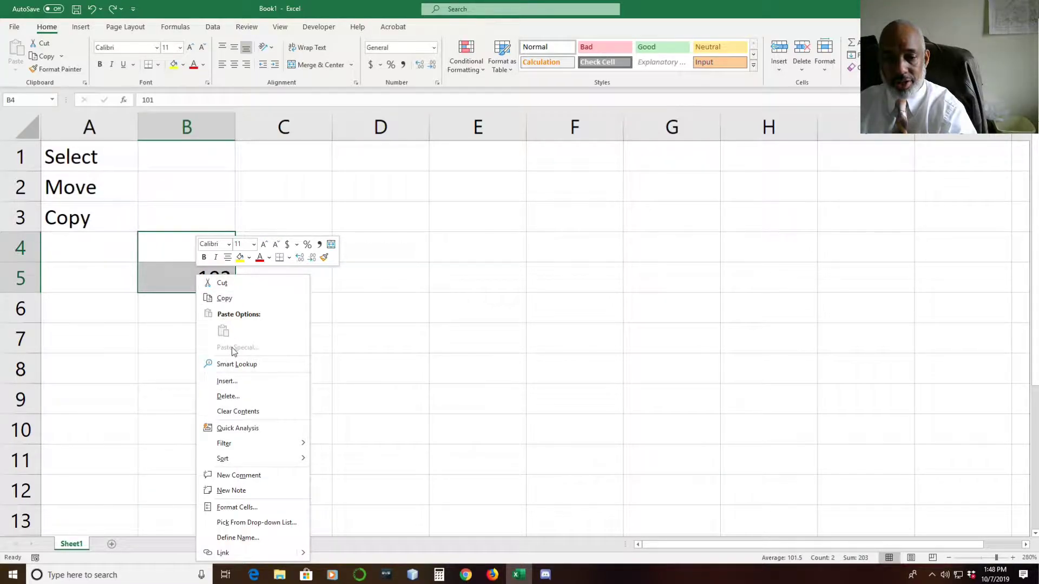
{"action": "left_click", "coordinate": [237, 397]}
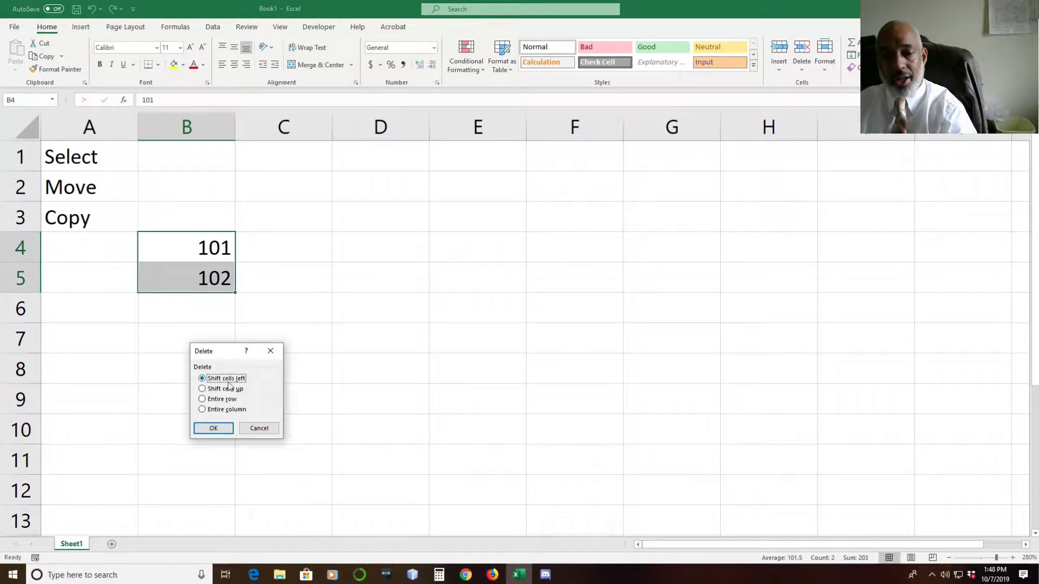
{"action": "left_click", "coordinate": [230, 412]}
{"action": "left_click", "coordinate": [226, 427]}
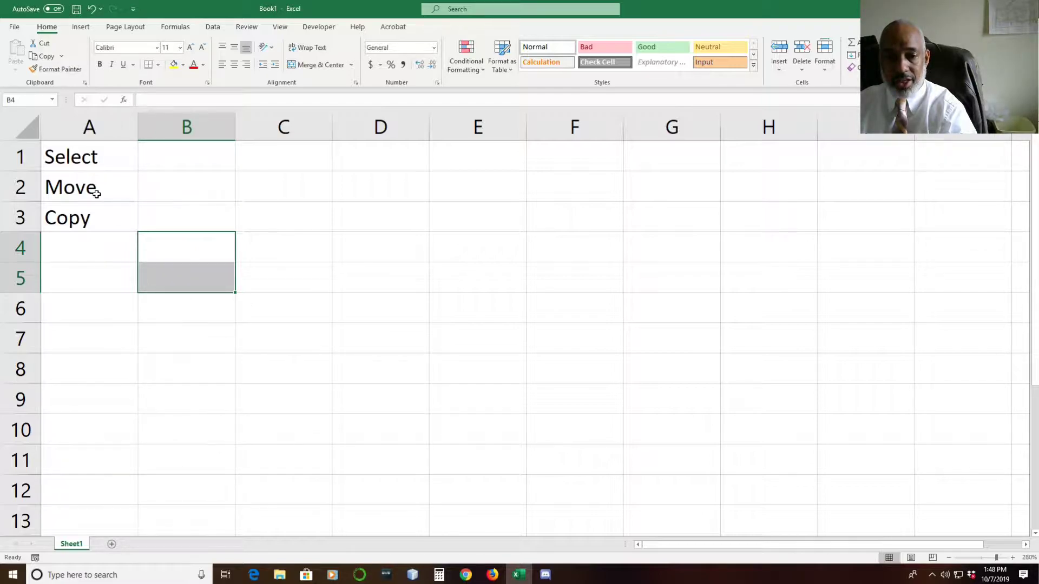
Clear the contents of the Select, Move and Copy labels in A1:A3
{"action": "left_click_drag", "start_coordinate": [81, 162], "coordinate": [91, 218]}
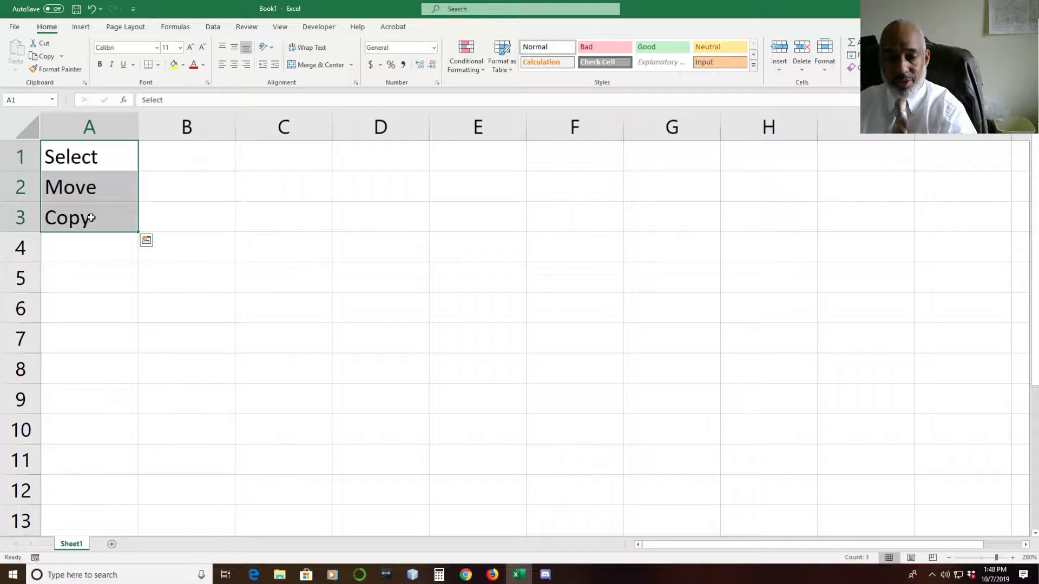
{"action": "right_click", "coordinate": [91, 218]}
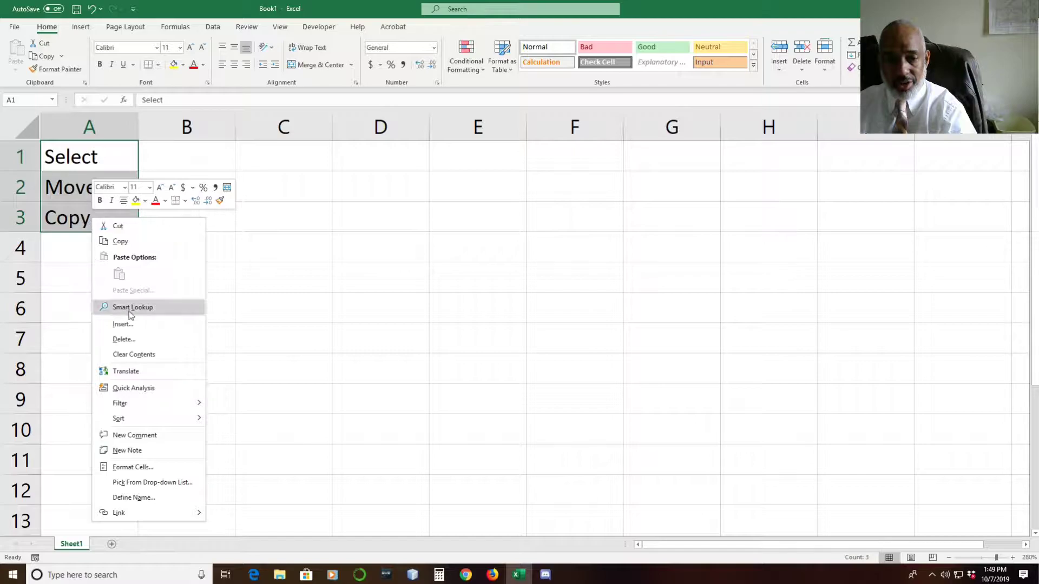
{"action": "left_click", "coordinate": [132, 359]}
{"action": "left_click", "coordinate": [246, 231]}
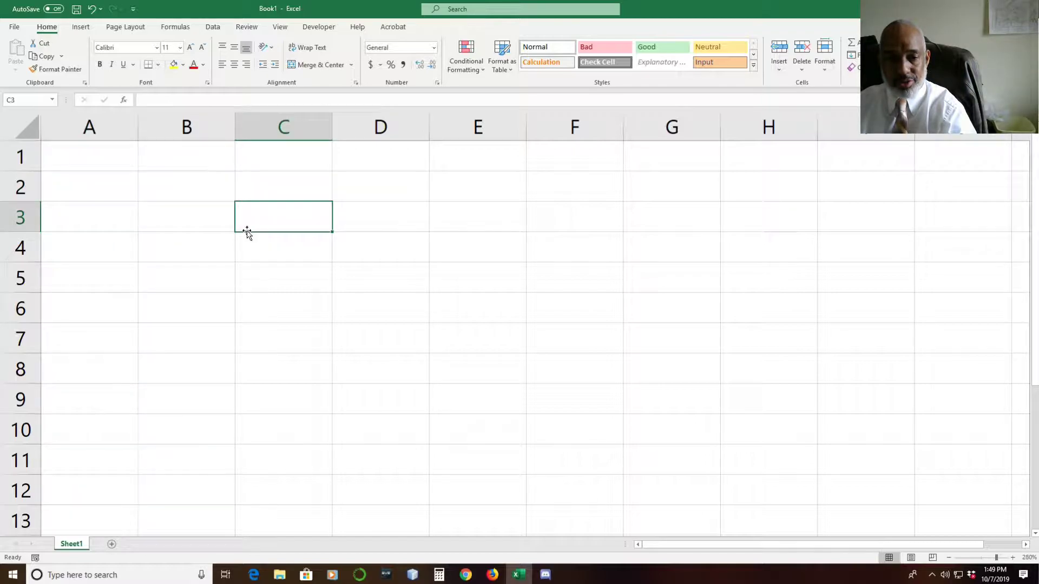
Enter the title Budget in cell B3 and widen column B to about twice its width
{"action": "left_click", "coordinate": [171, 225]}
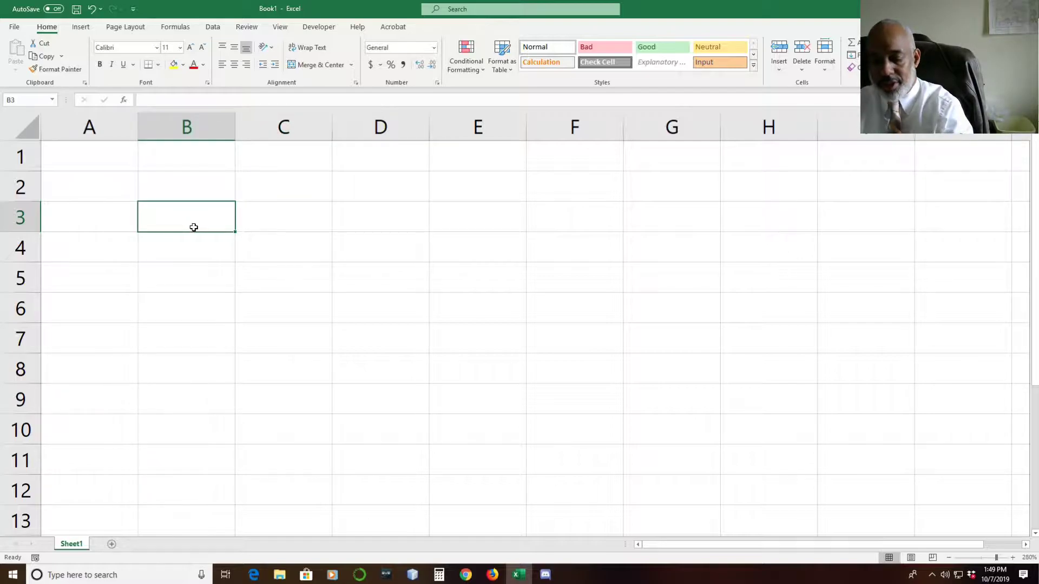
{"action": "type", "text": "Budget"}
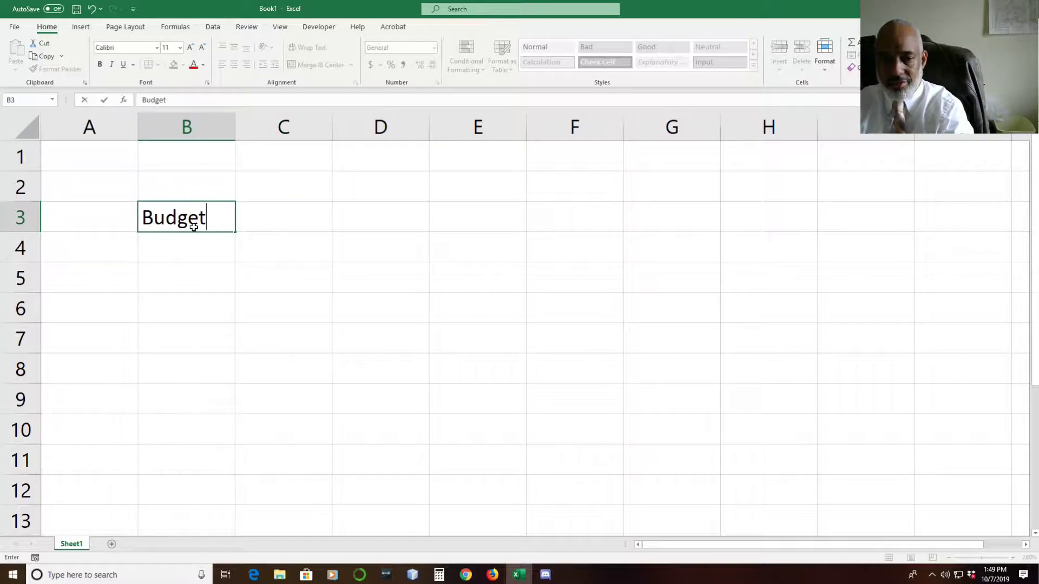
{"action": "key", "text": "Return"}
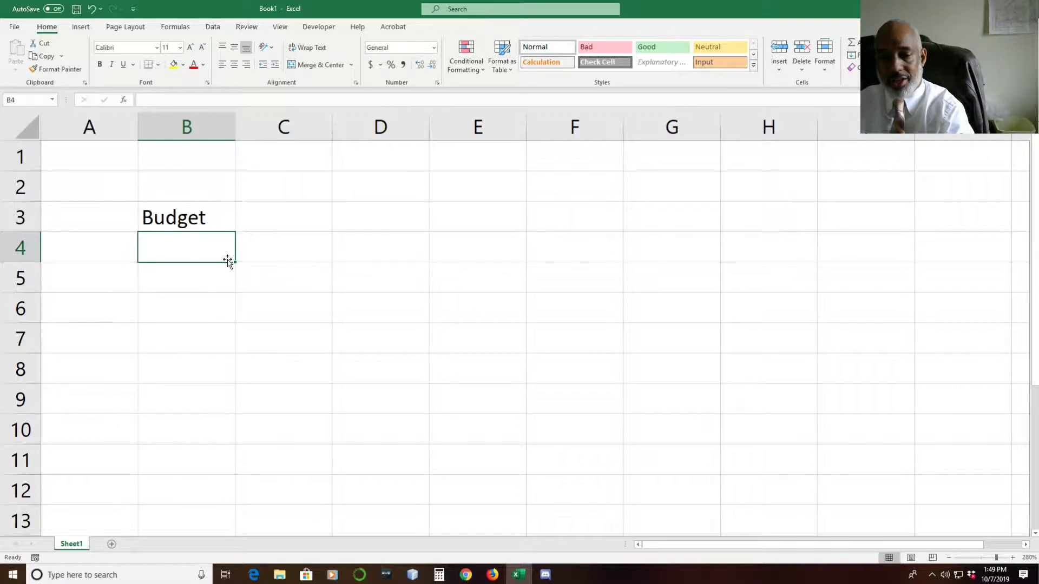
{"action": "left_click_drag", "start_coordinate": [234, 126], "coordinate": [323, 139]}
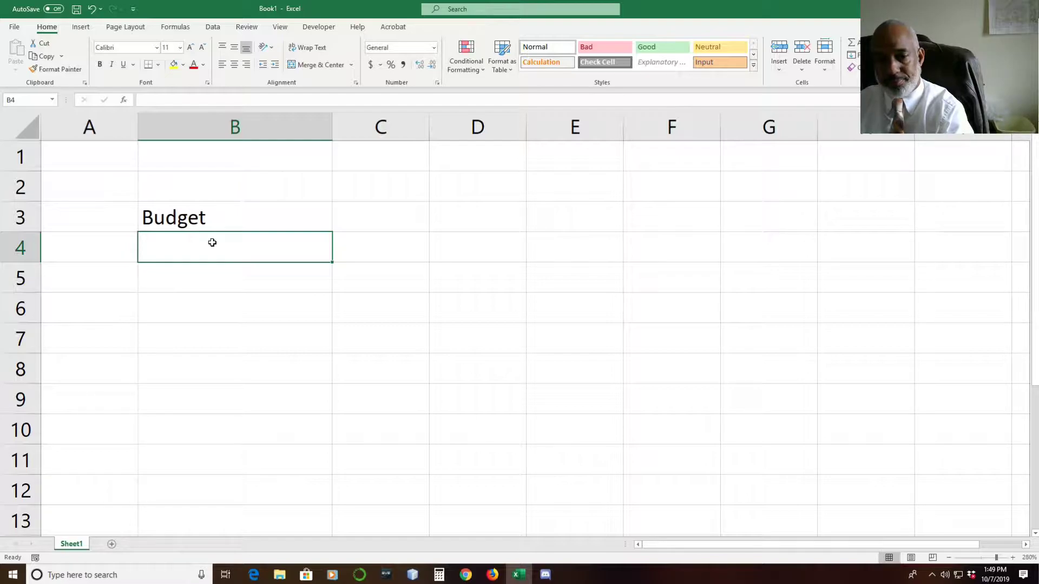
Enter the column headings Item in B4 and Cost in C4, and select cell B5
{"action": "type", "text": "Item"}
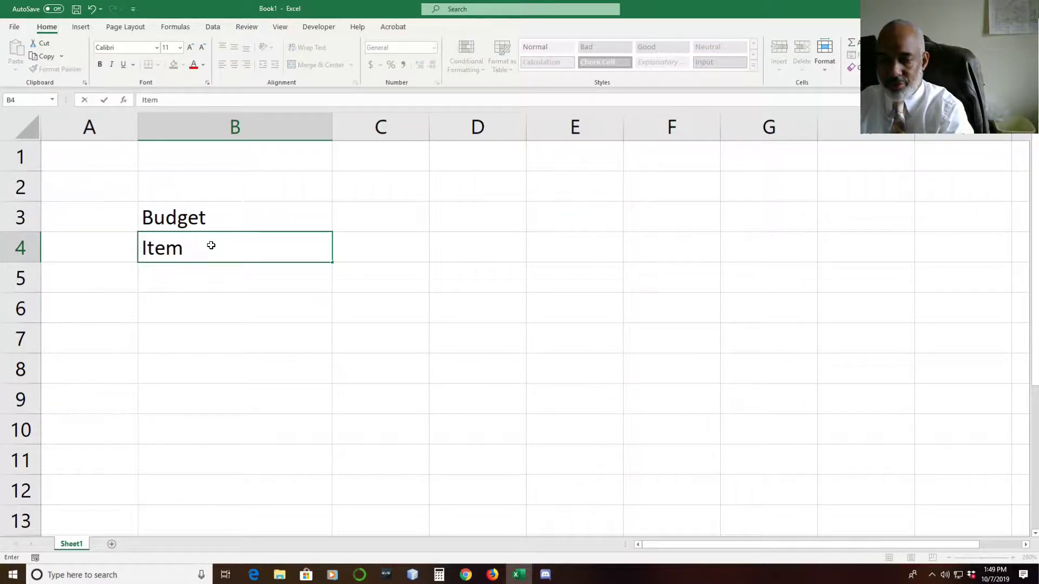
{"action": "key", "text": "Tab"}
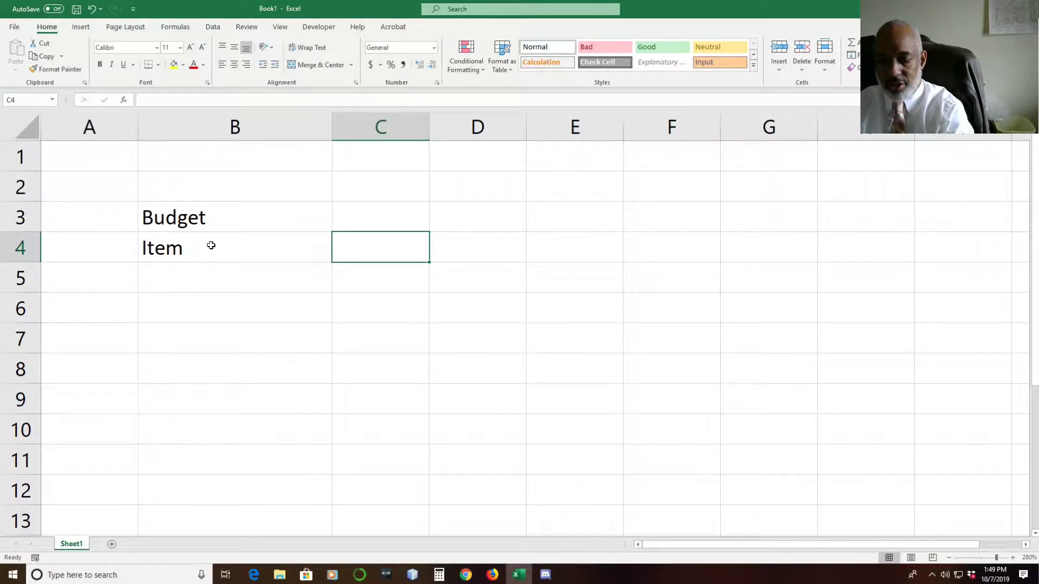
{"action": "type", "text": "Cost"}
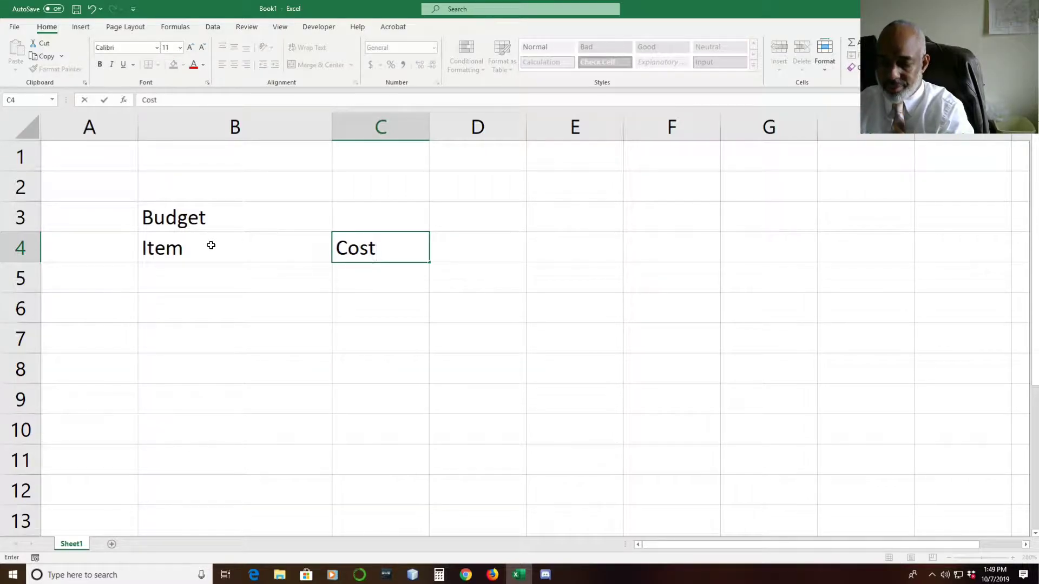
{"action": "key", "text": "Return"}
{"action": "key", "text": "Left"}
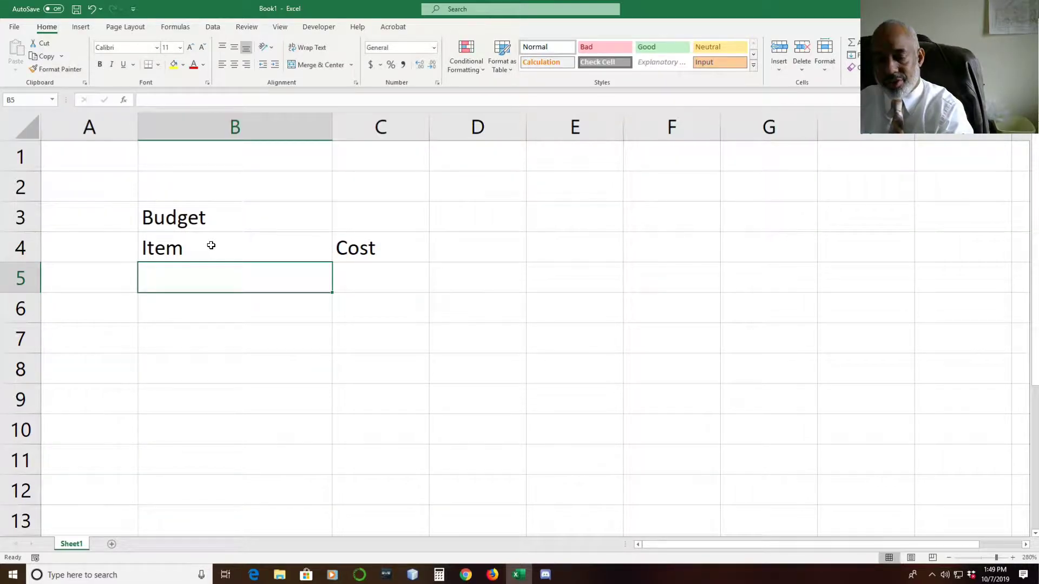
List the budget items Rent, Car and Insurance in cells B5 to B7
{"action": "type", "text": "Rent"}
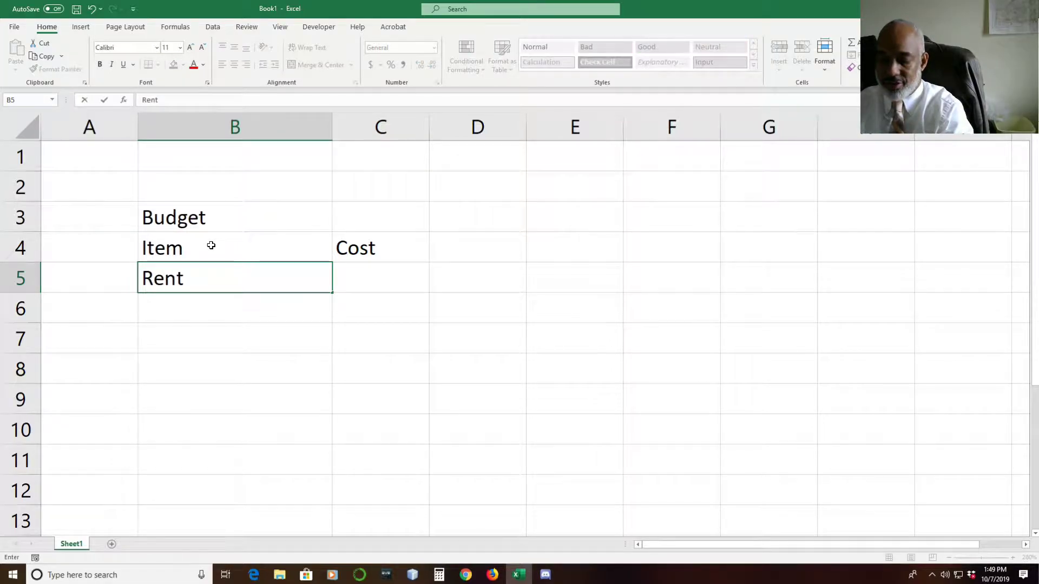
{"action": "key", "text": "Return"}
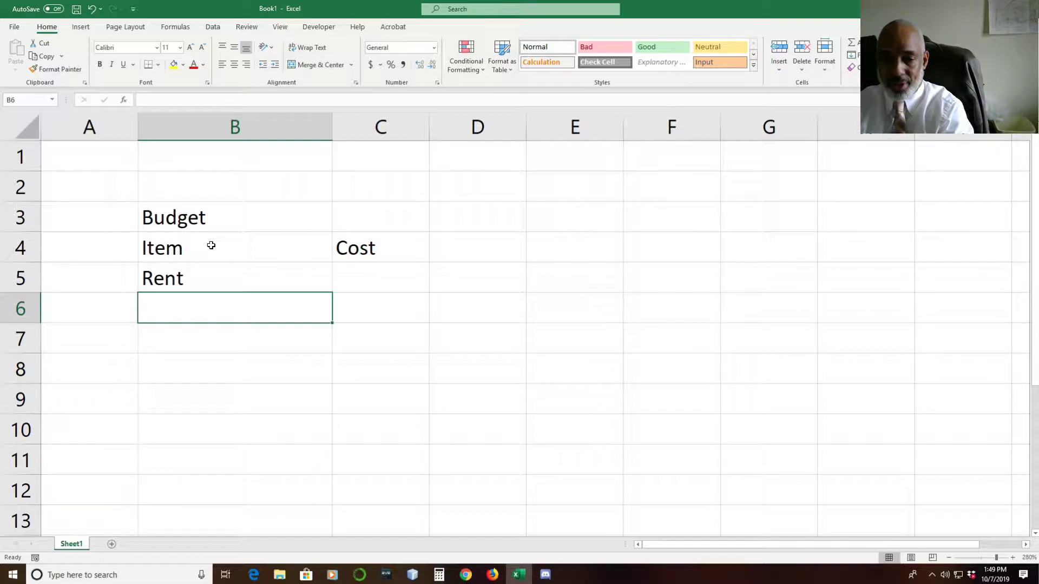
{"action": "type", "text": "Car"}
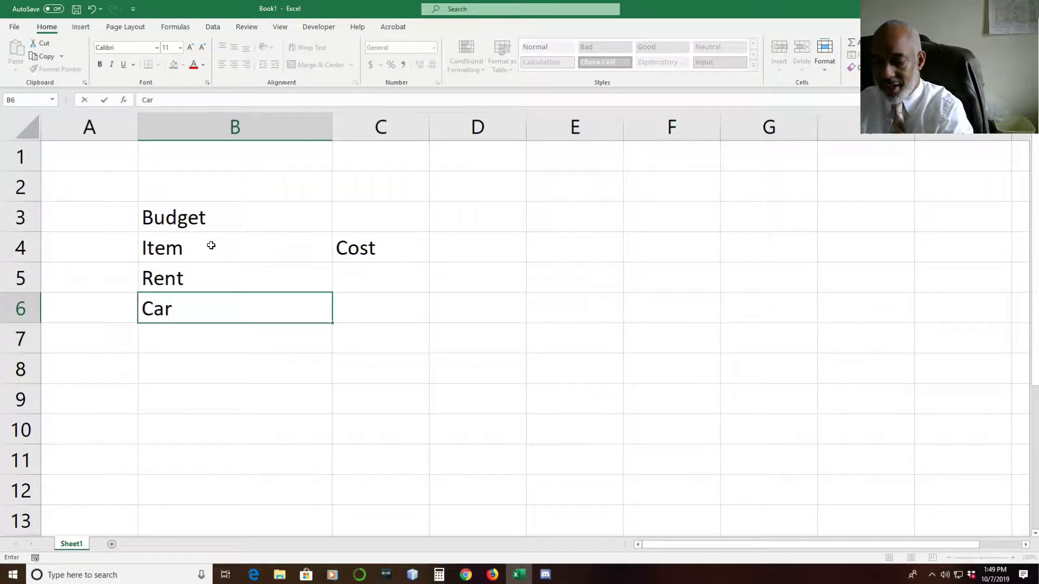
{"action": "key", "text": "Return"}
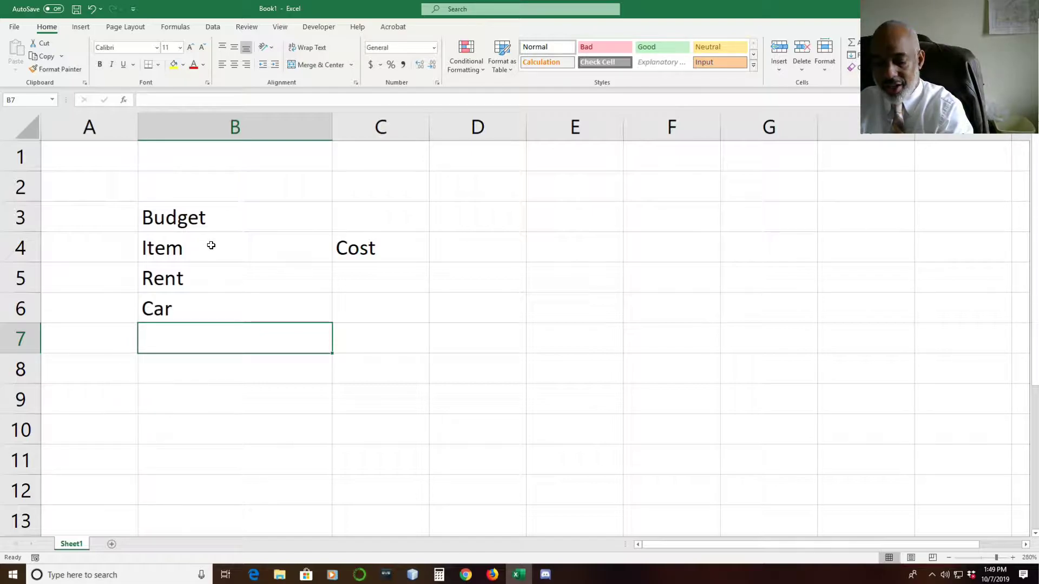
{"action": "type", "text": "In"}
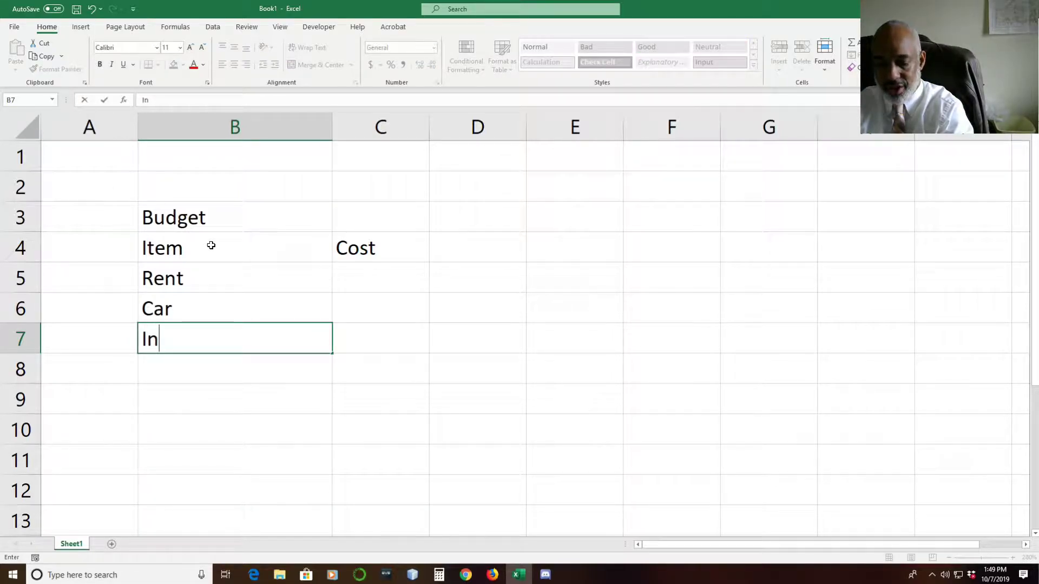
{"action": "type", "text": "surance"}
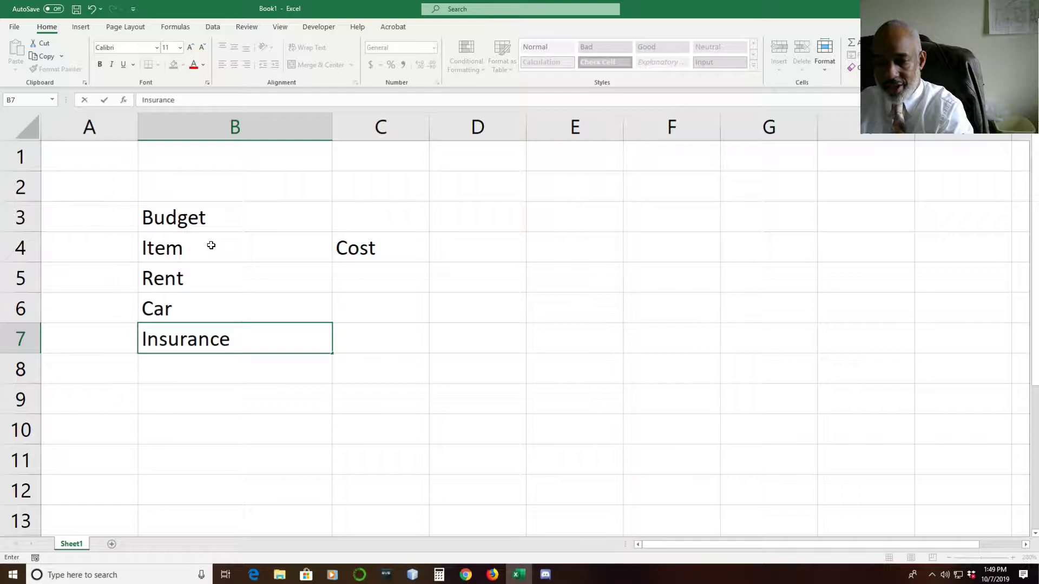
{"action": "key", "text": "Return"}
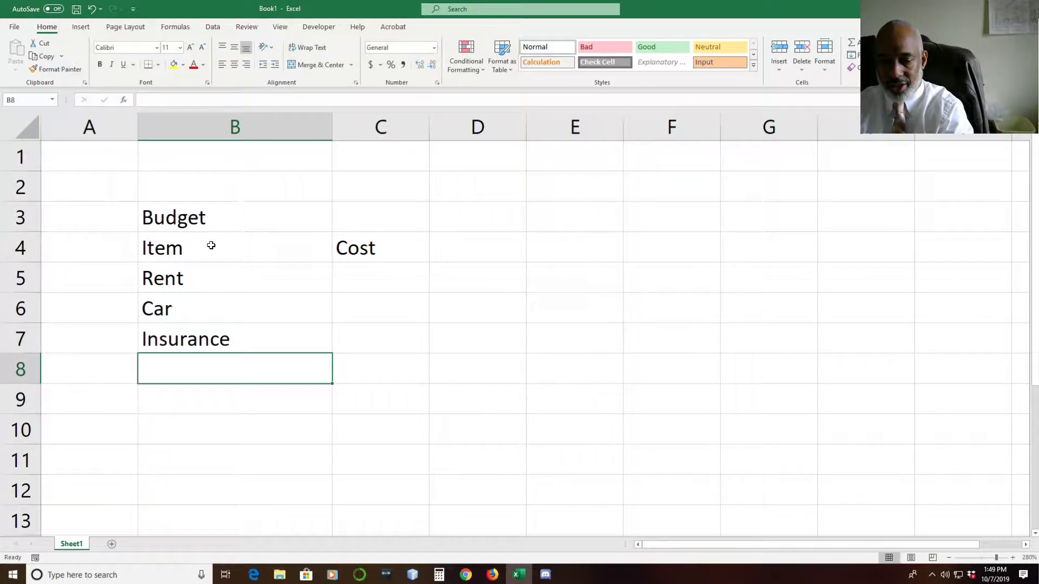
Continue the item list with Con Ed in B8, Cell in B9 and Visa in each of cells B10 to B12
{"action": "type", "text": "Con Ed"}
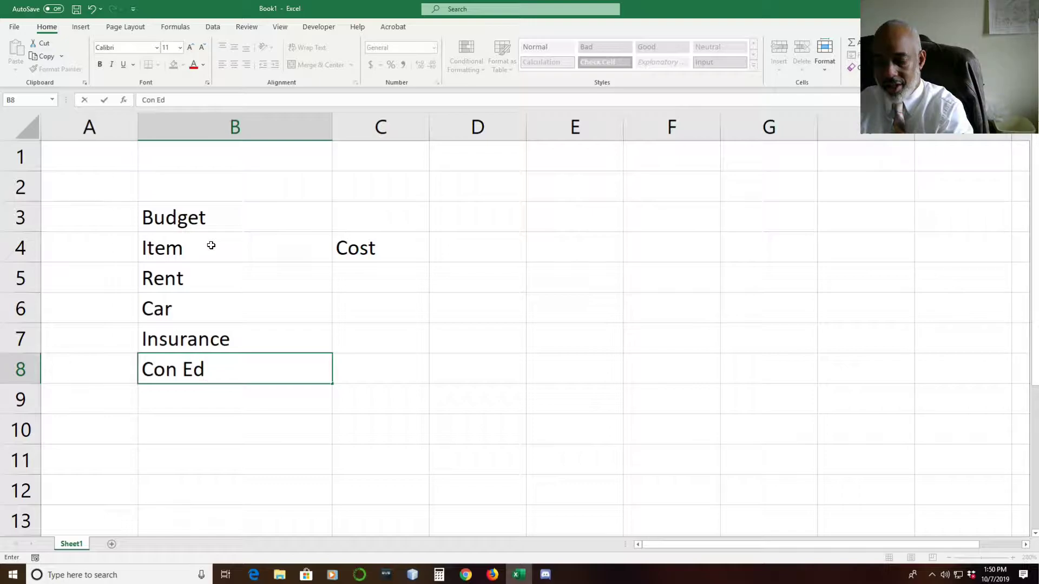
{"action": "key", "text": "Return"}
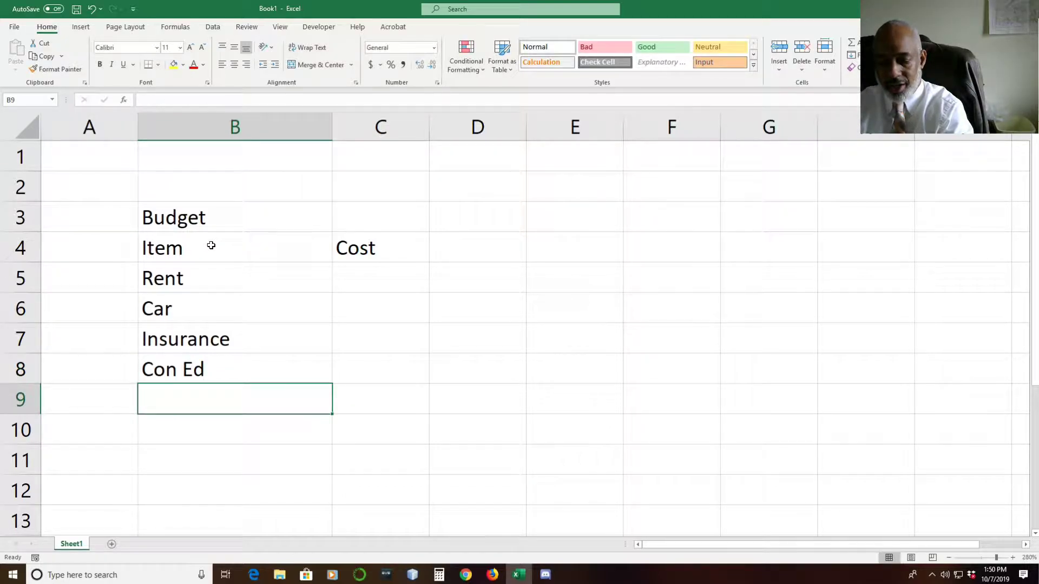
{"action": "type", "text": "Cell"}
{"action": "key", "text": "Return"}
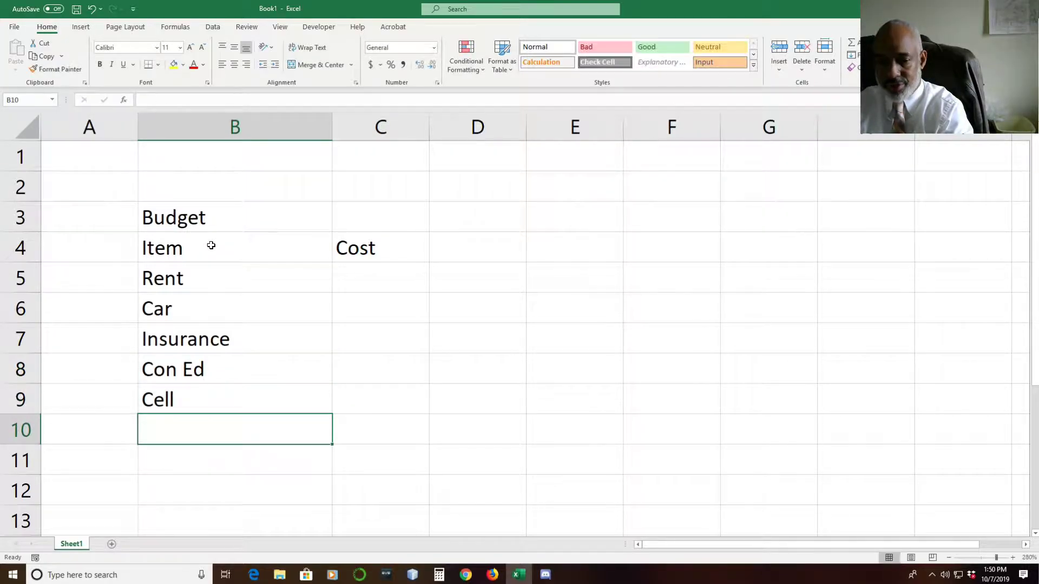
{"action": "type", "text": "Visa"}
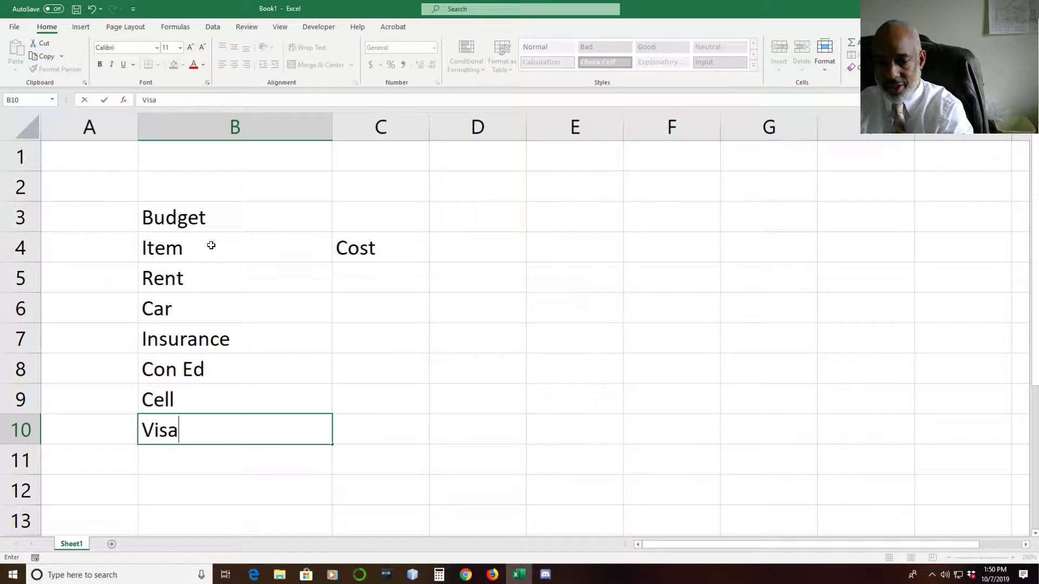
{"action": "key", "text": "Return"}
{"action": "type", "text": "Visa"}
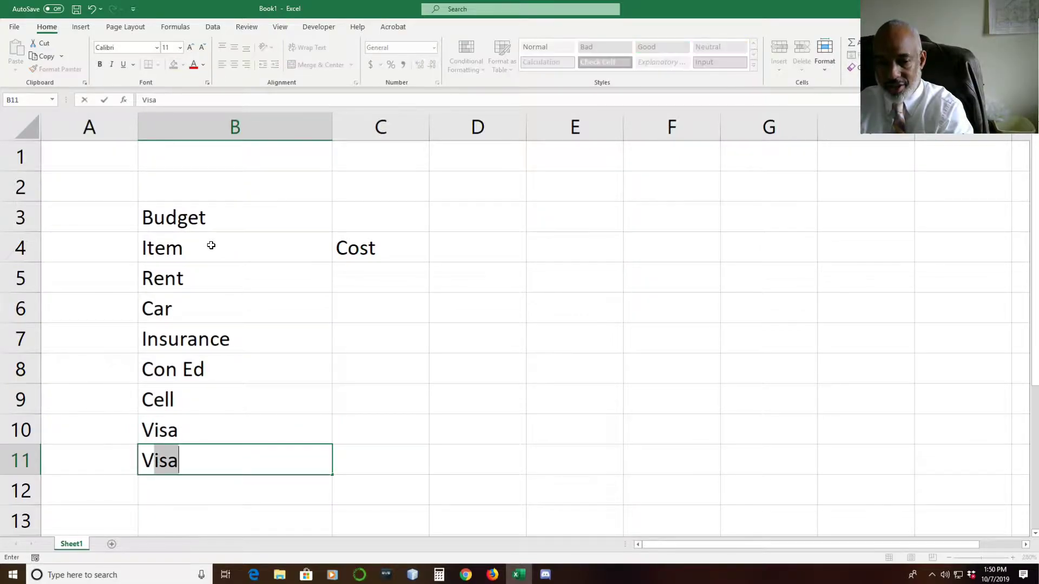
{"action": "key", "text": "Return"}
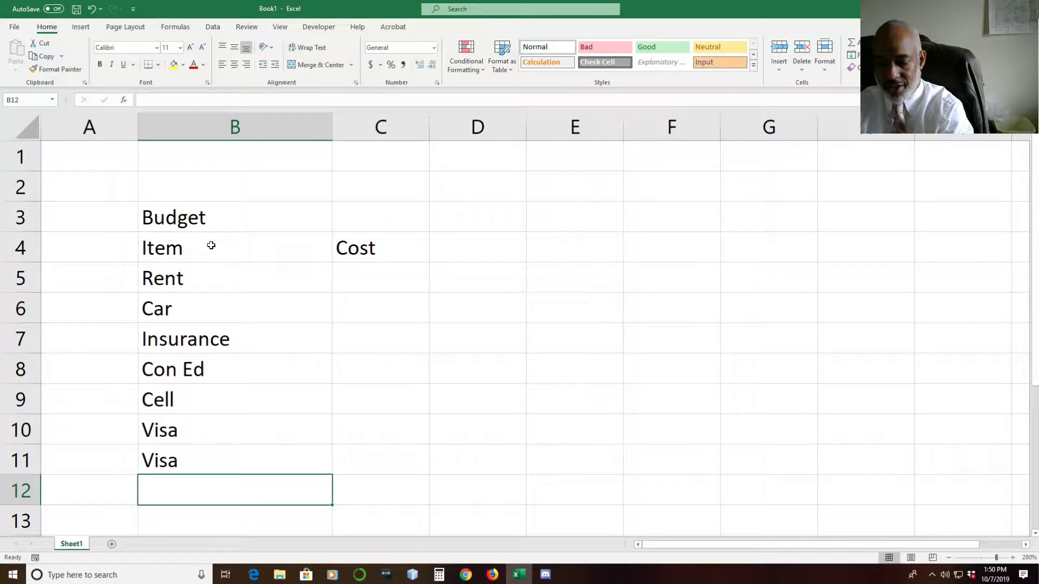
{"action": "type", "text": "Visa"}
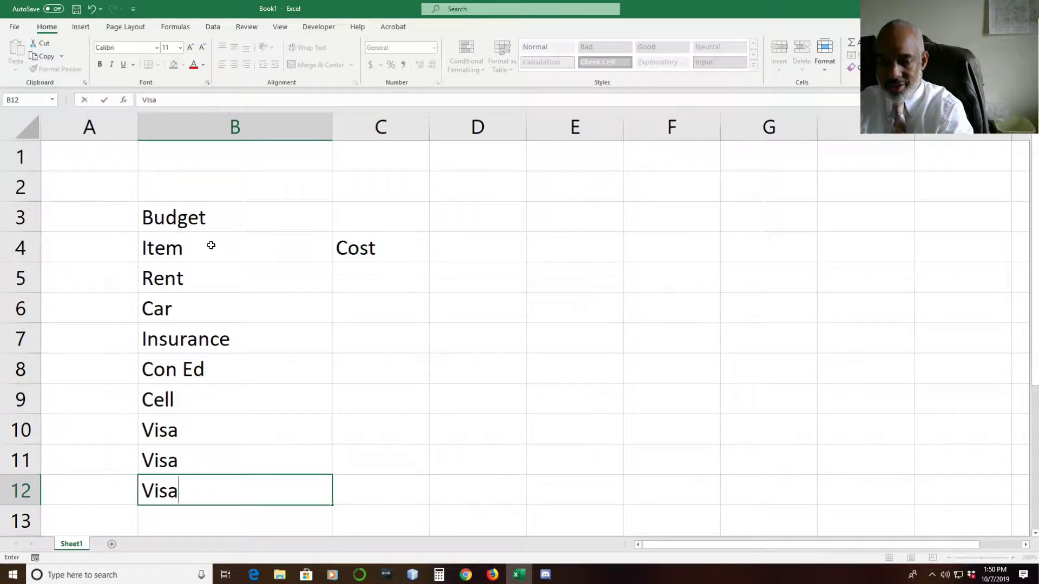
{"action": "key", "text": "Return"}
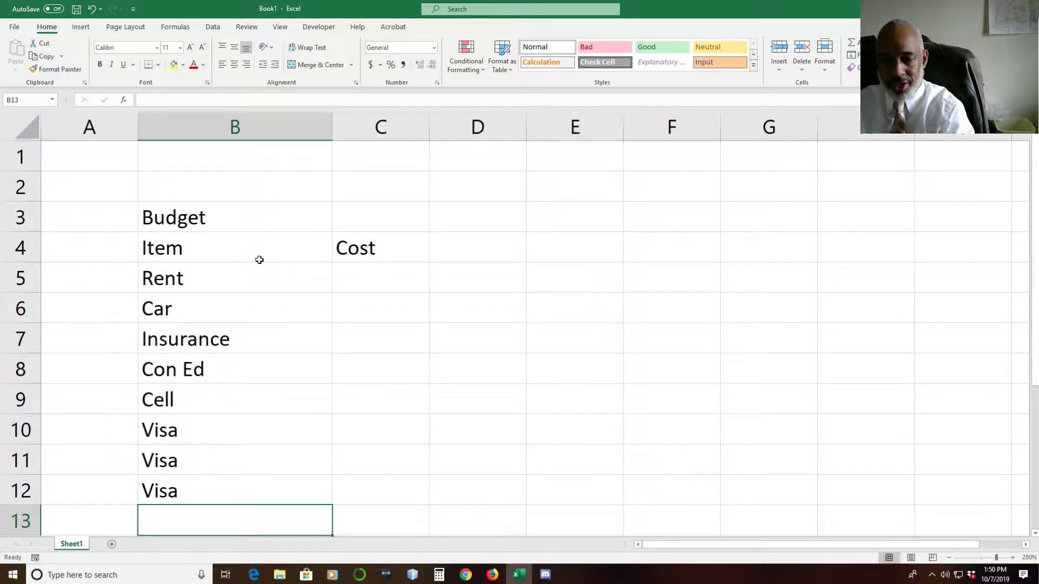
Enter the costs 1500 for Rent in C5 and 400 for Car in C6
{"action": "scroll", "coordinate": [259, 258], "scroll_direction": "down", "scroll_amount": 3}
{"action": "scroll", "coordinate": [260, 260], "scroll_direction": "down", "scroll_amount": 1}
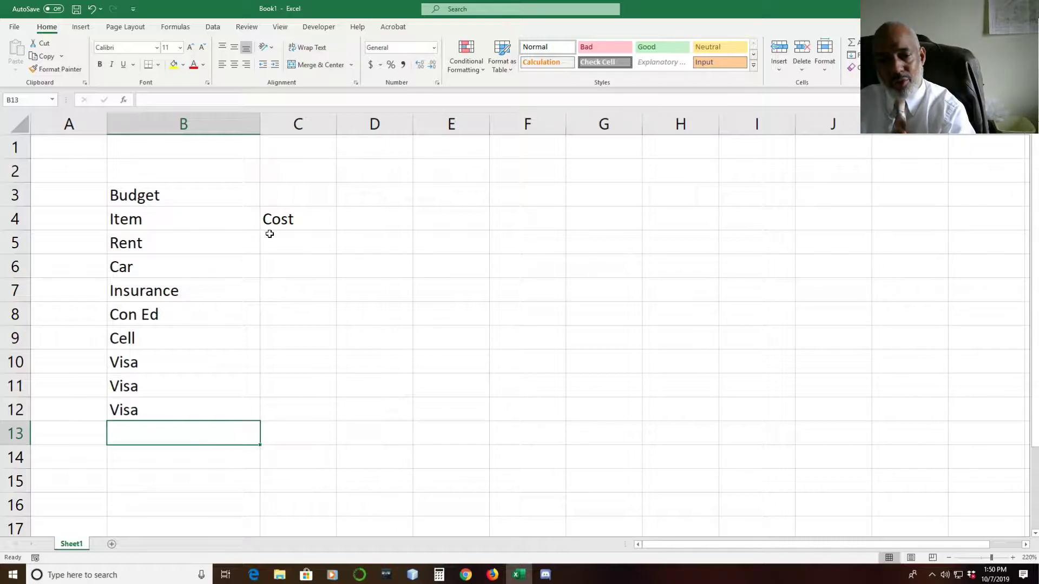
{"action": "left_click", "coordinate": [288, 241]}
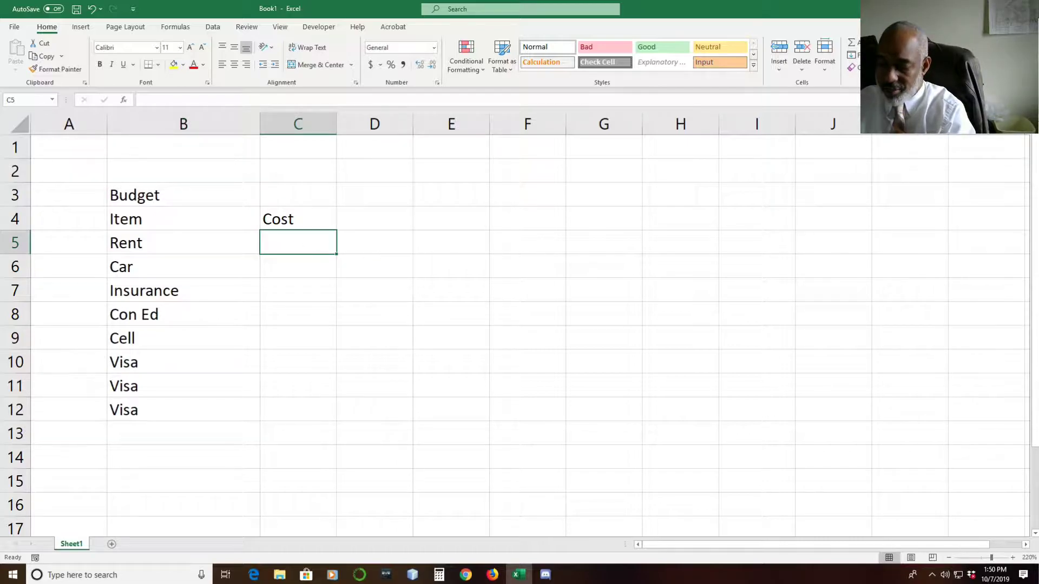
{"action": "type", "text": "1500"}
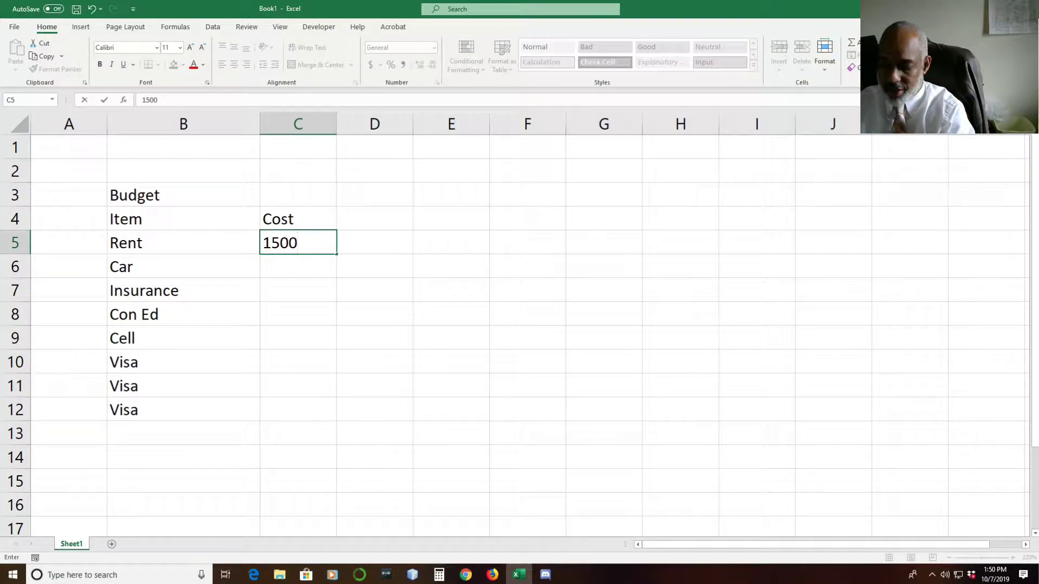
{"action": "key", "text": "Return"}
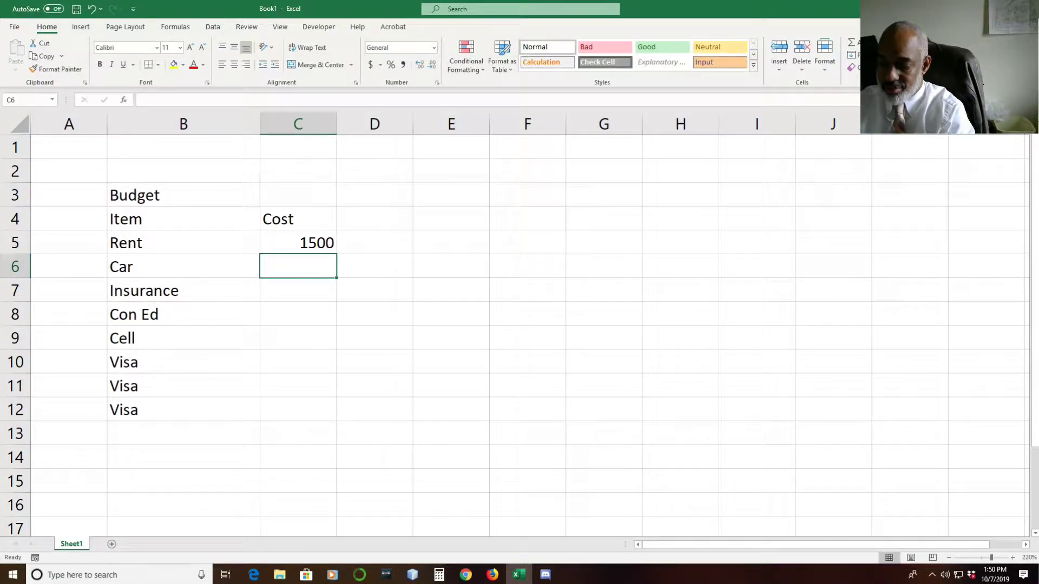
{"action": "type", "text": "400"}
{"action": "key", "text": "Return"}
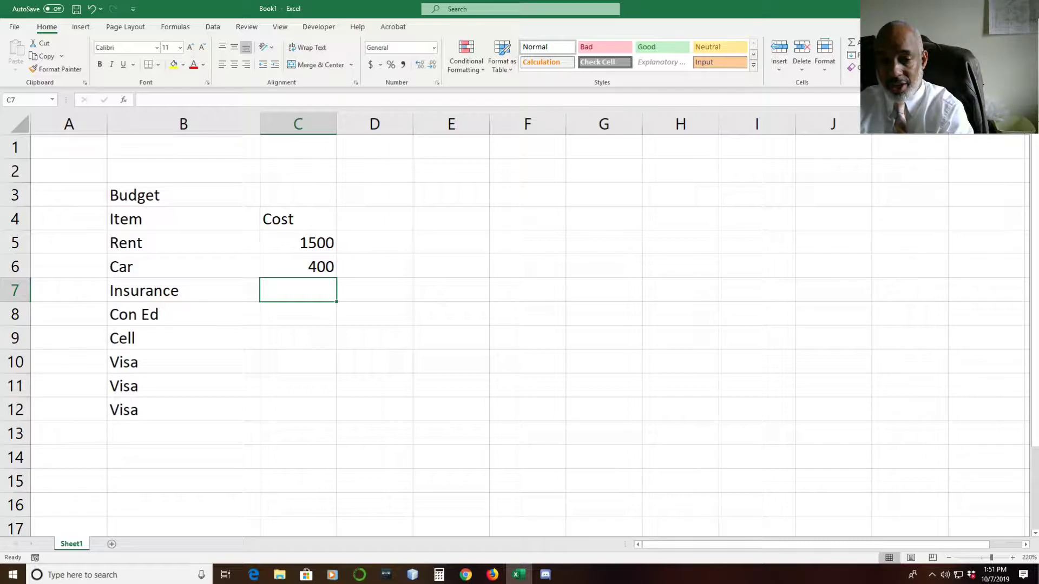
Calculate the Insurance cost in C7 with the formula =2000/6
{"action": "type", "text": "="}
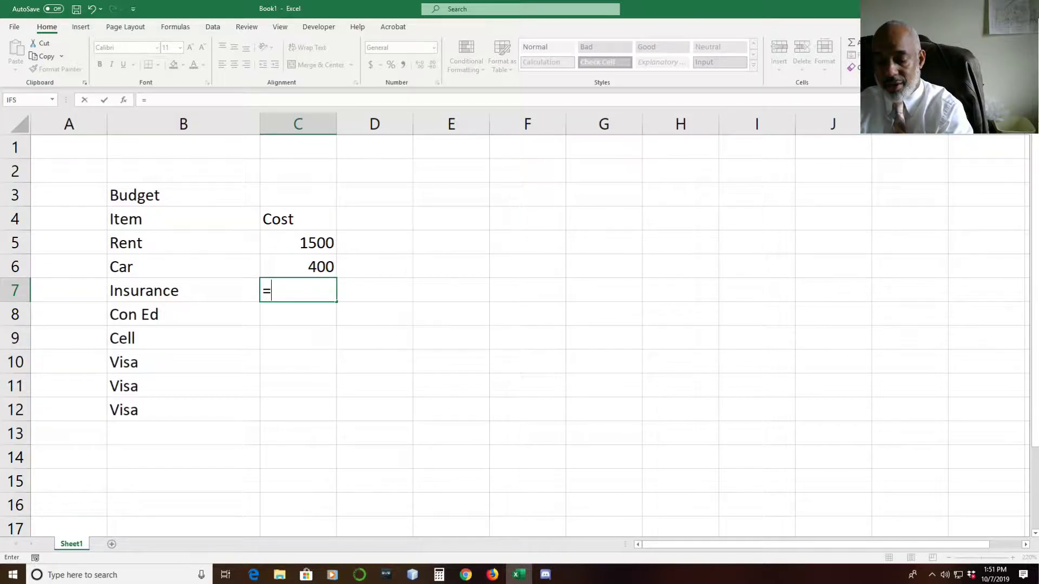
{"action": "type", "text": "2000"}
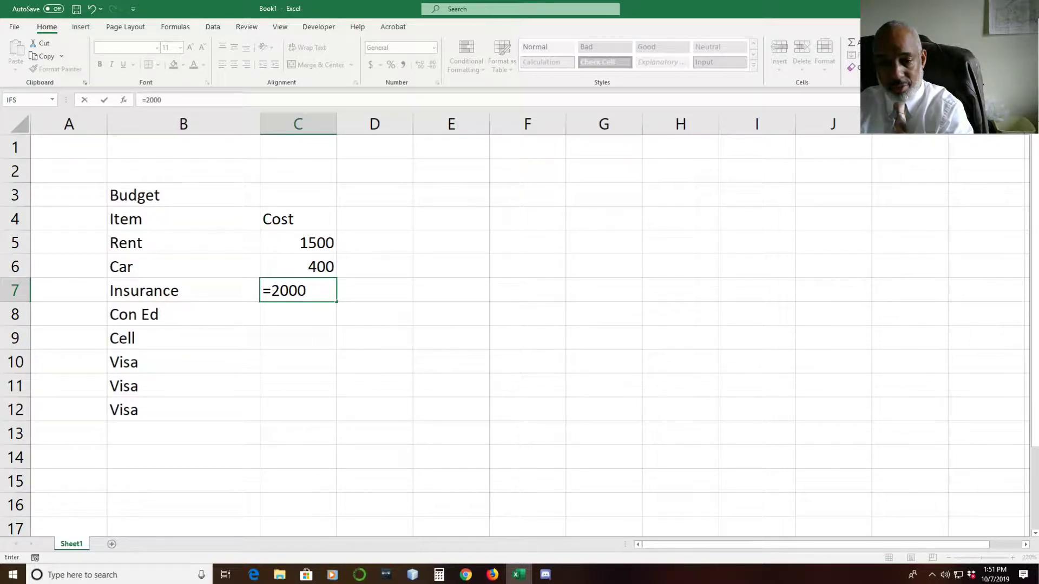
{"action": "type", "text": "/"}
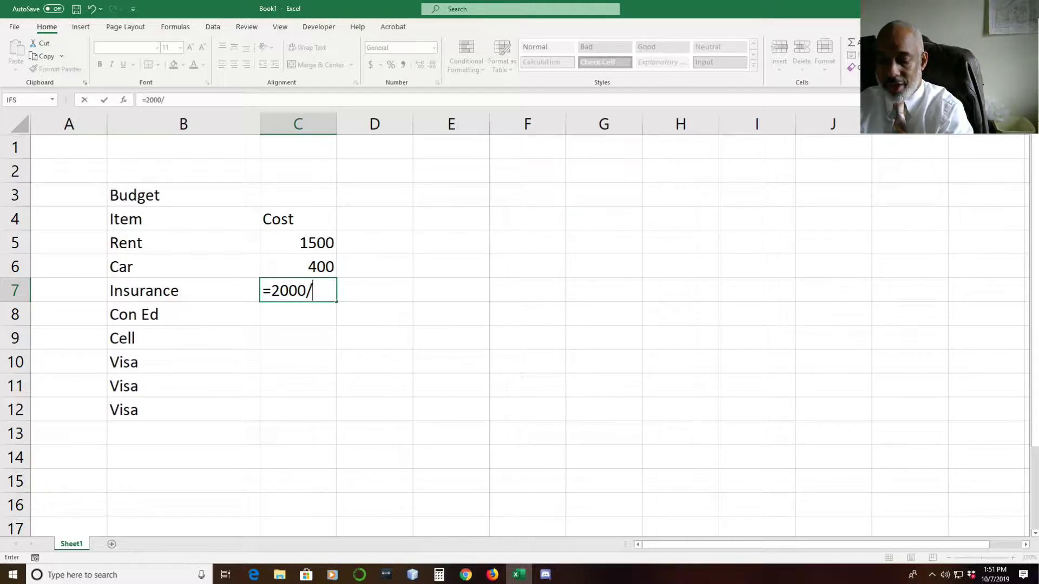
{"action": "type", "text": "6"}
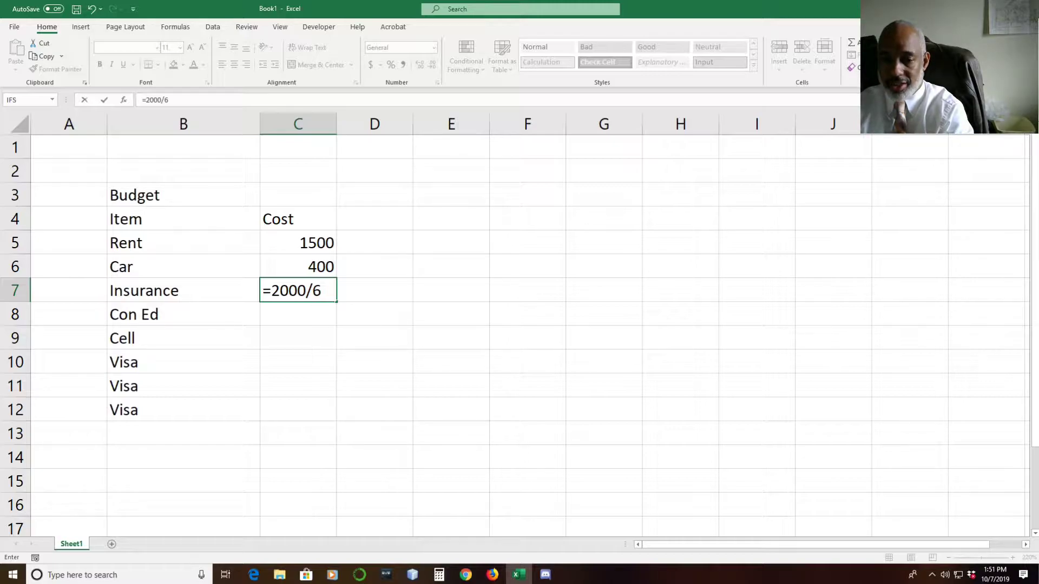
{"action": "key", "text": "Return"}
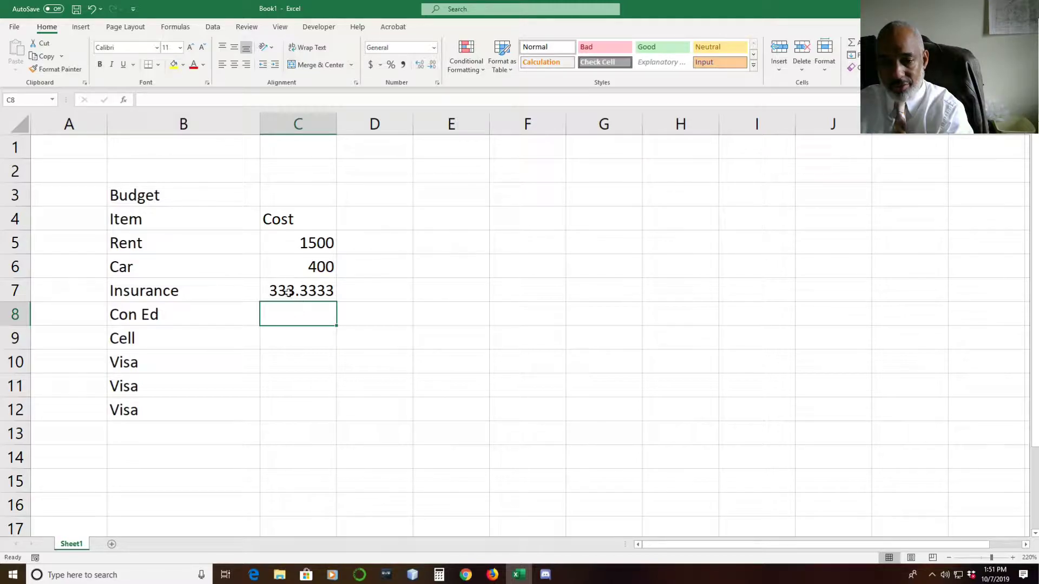
Apply the dollar accounting number format to the cost cells C5:C12
{"action": "left_click", "coordinate": [294, 237]}
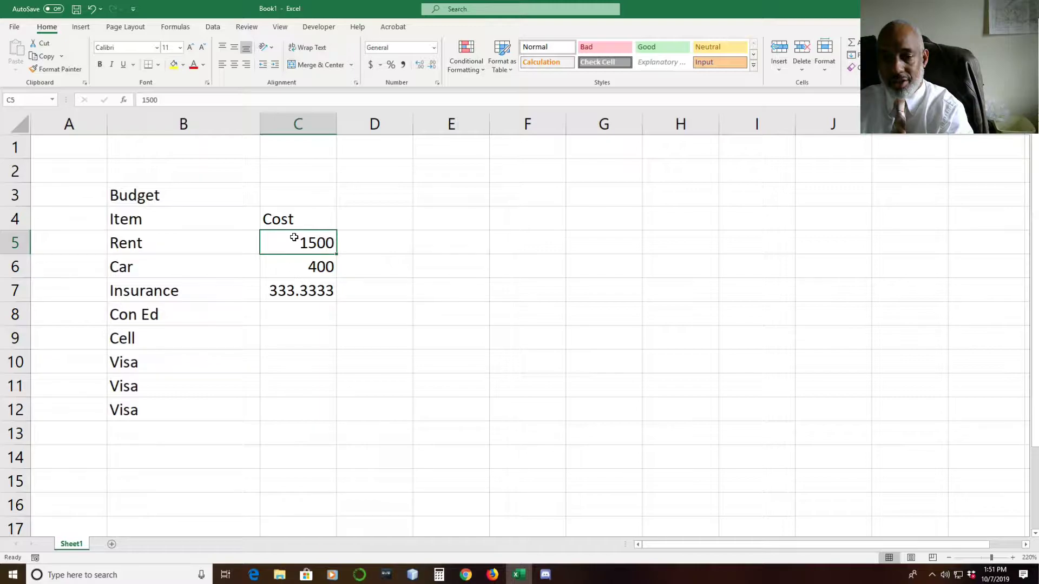
{"action": "left_click_drag", "start_coordinate": [294, 238], "coordinate": [294, 403]}
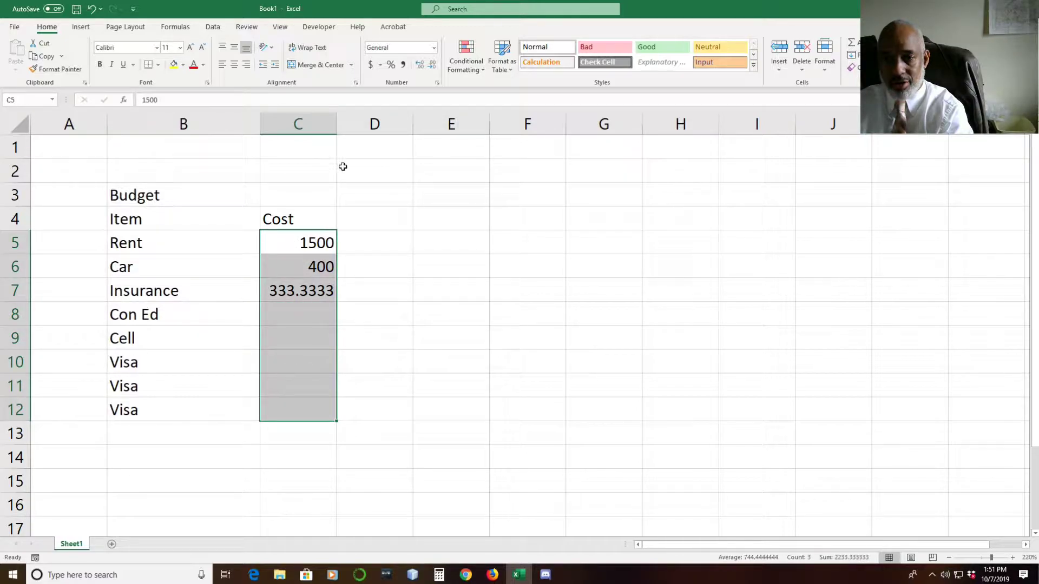
{"action": "left_click", "coordinate": [372, 68]}
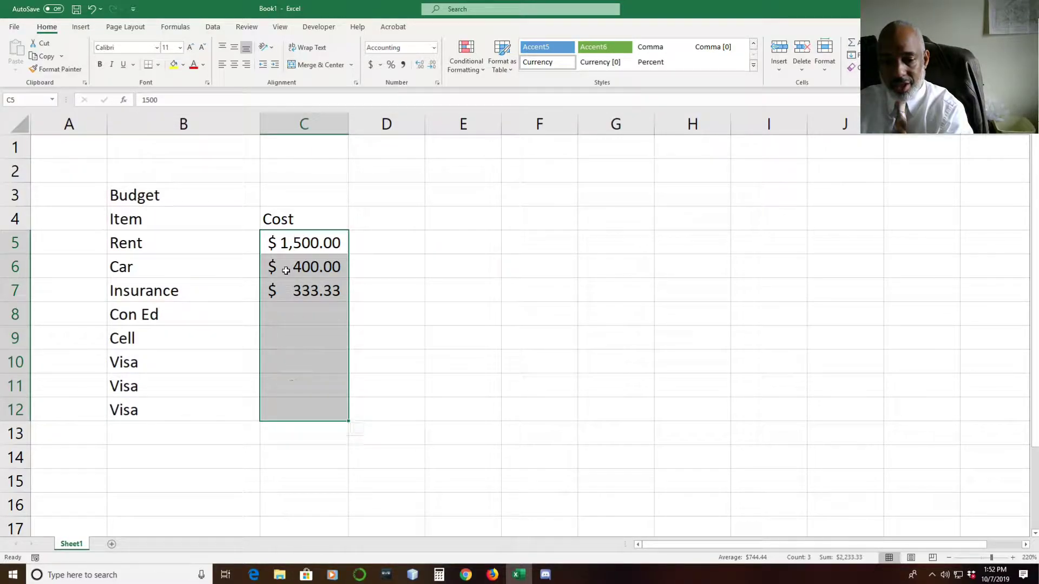
Enter the costs 356 for Con Ed in C8 and 45 for Cell in C9
{"action": "left_click", "coordinate": [283, 312]}
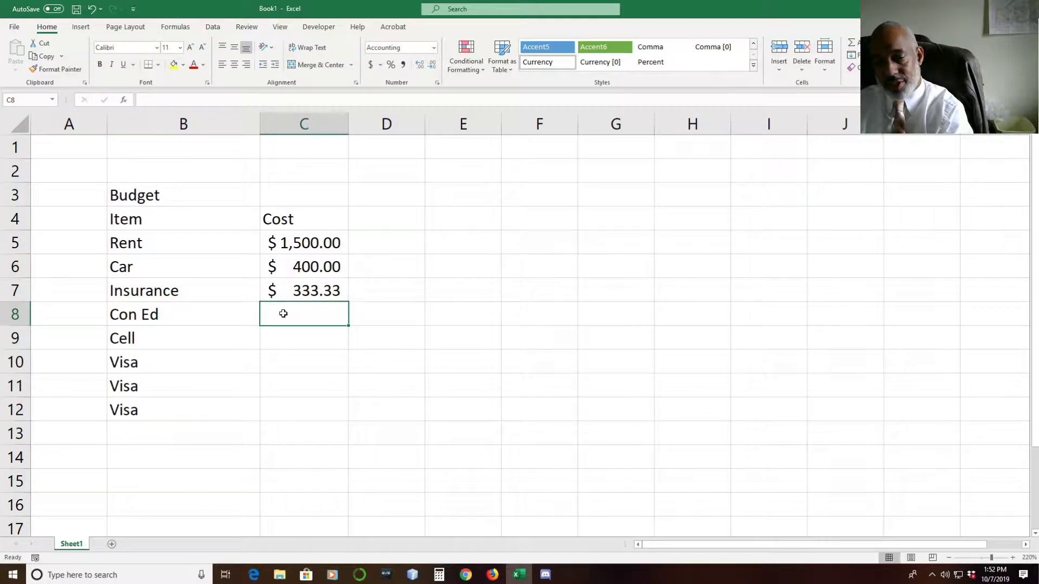
{"action": "type", "text": "356"}
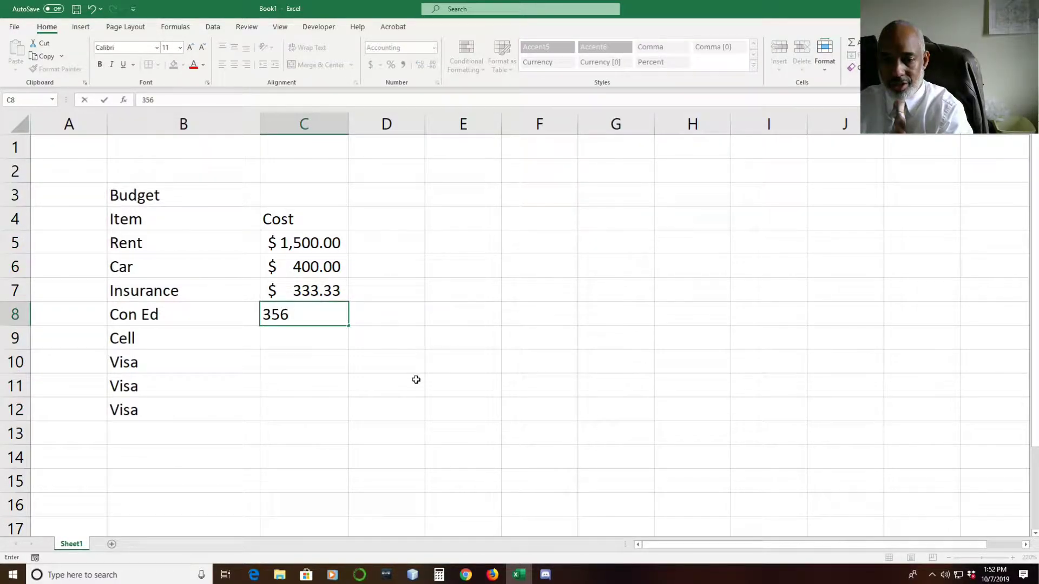
{"action": "left_click", "coordinate": [292, 341]}
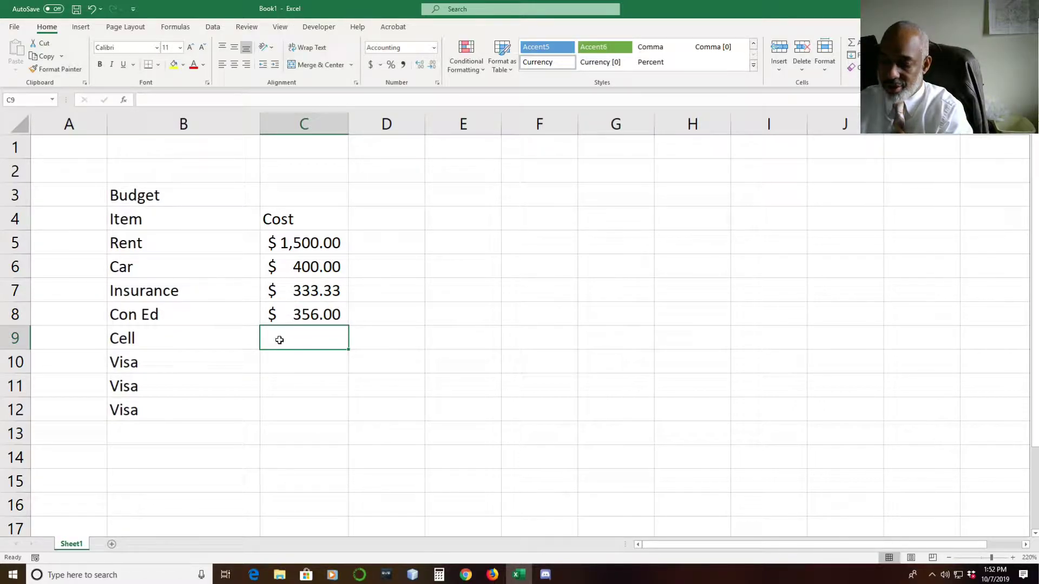
{"action": "type", "text": "45"}
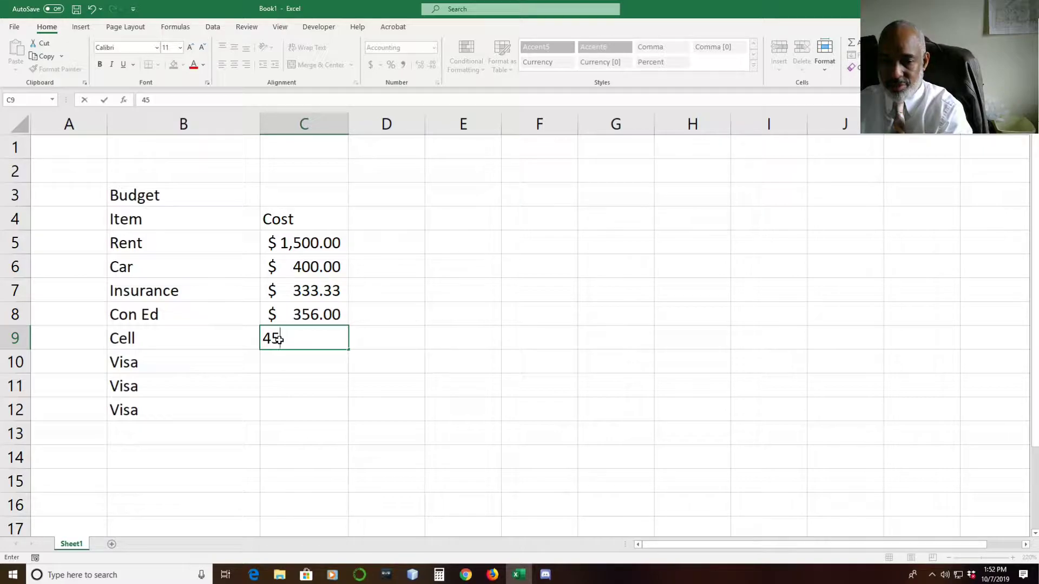
Enter a cost of 125 for each of the three Visa items in C10 to C12
{"action": "left_click", "coordinate": [285, 368]}
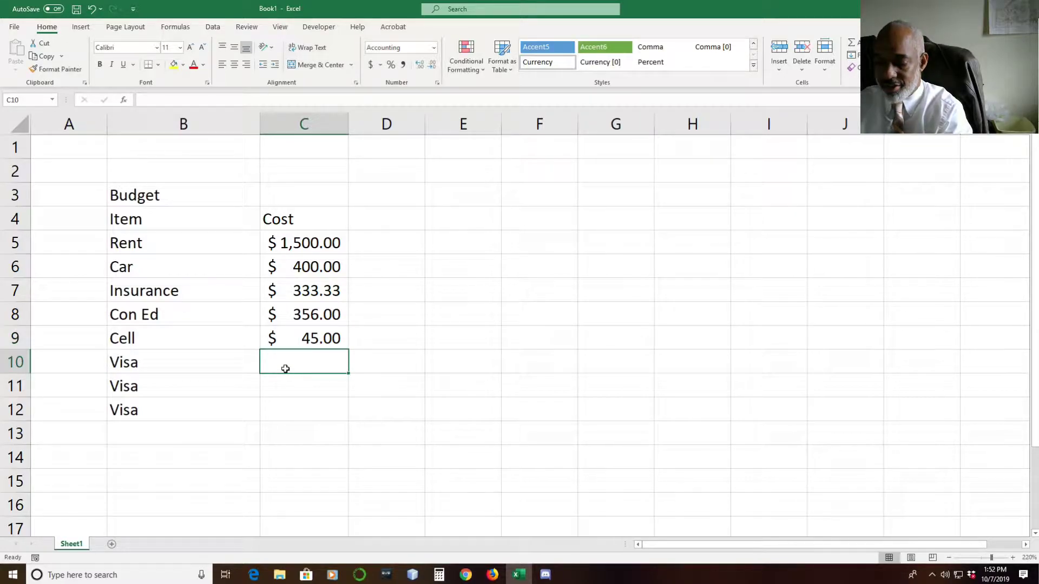
{"action": "type", "text": "125"}
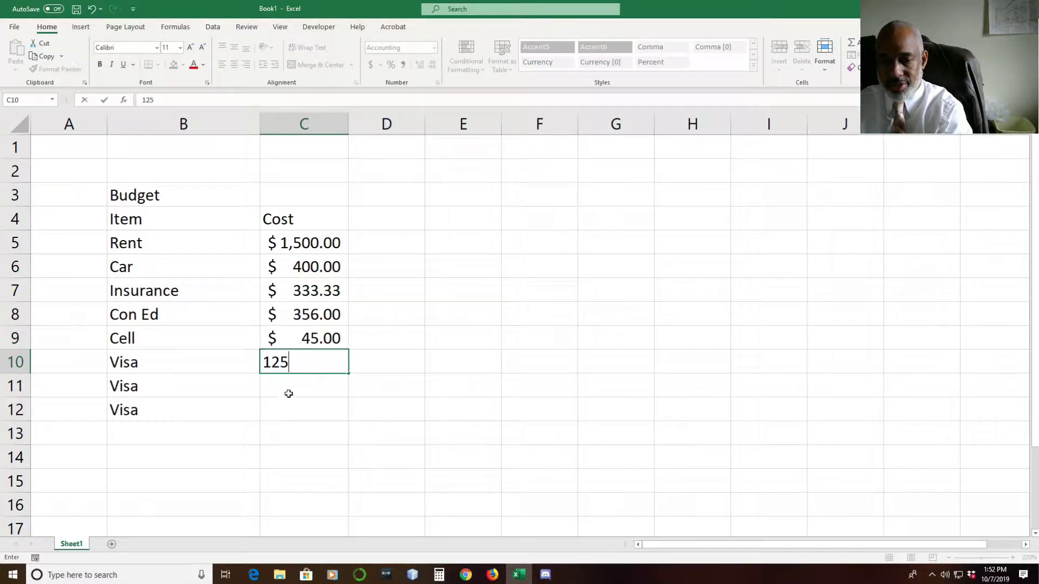
{"action": "left_click", "coordinate": [288, 394]}
{"action": "type", "text": "15"}
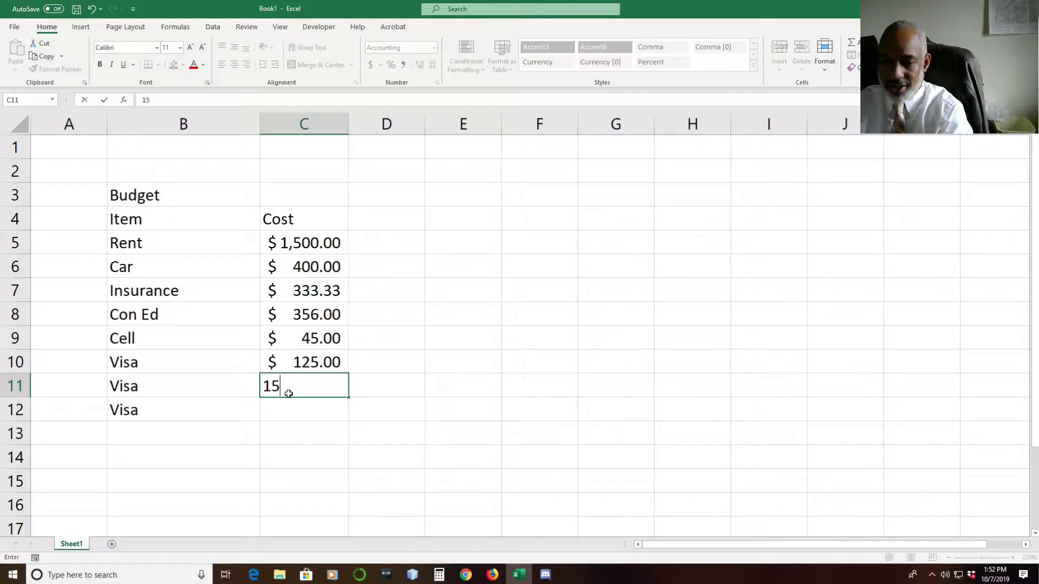
{"action": "key", "text": "BackSpace"}
{"action": "type", "text": "25"}
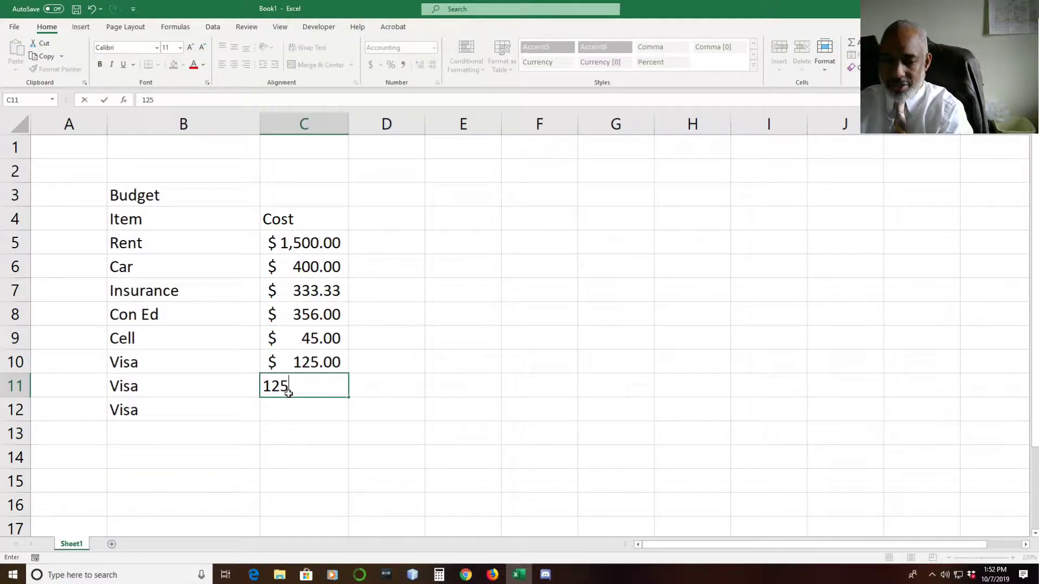
{"action": "left_click", "coordinate": [292, 406]}
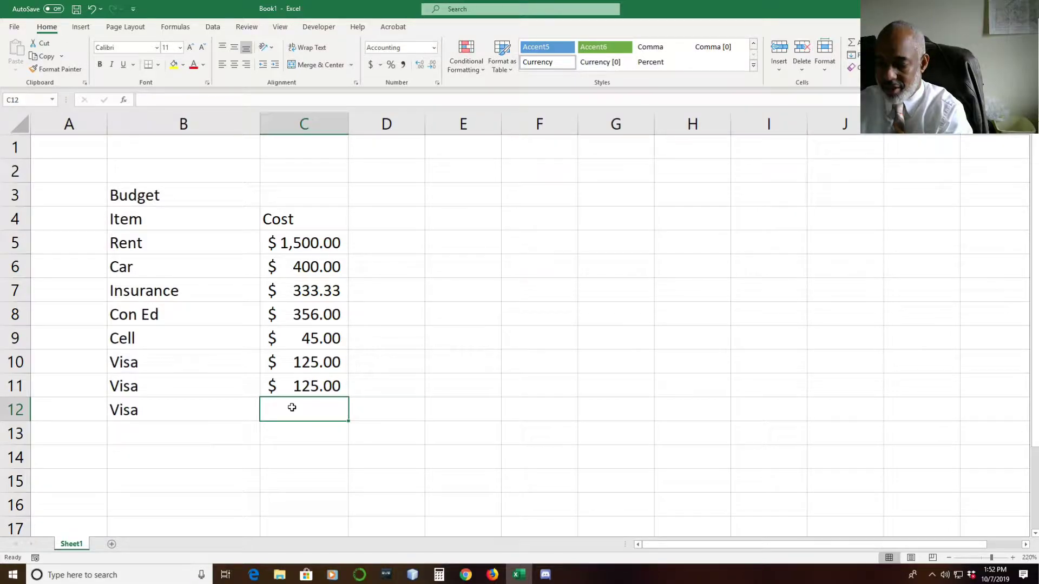
{"action": "type", "text": "125"}
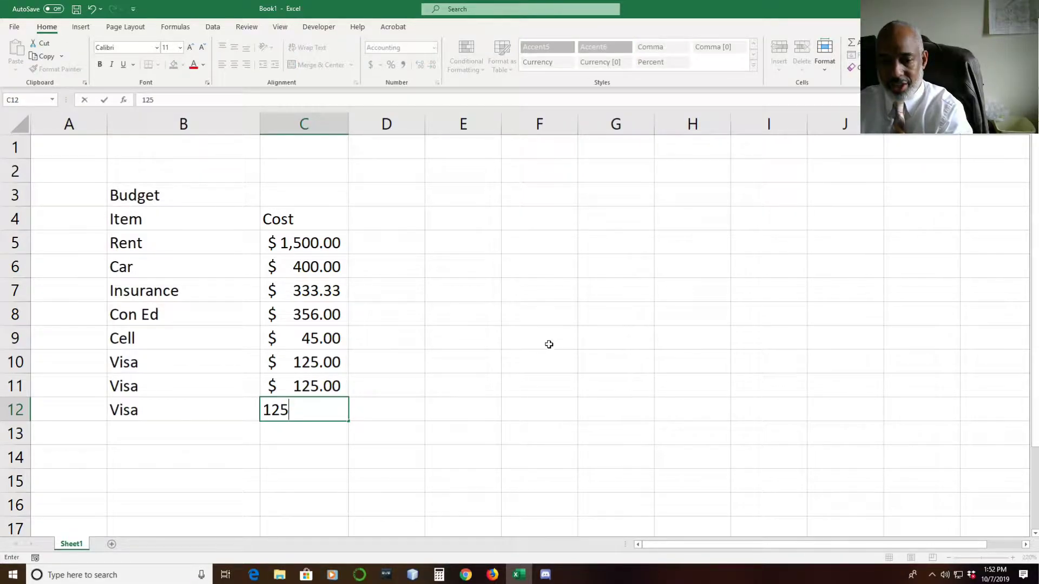
{"action": "left_click", "coordinate": [457, 351]}
{"action": "left_click", "coordinate": [182, 437]}
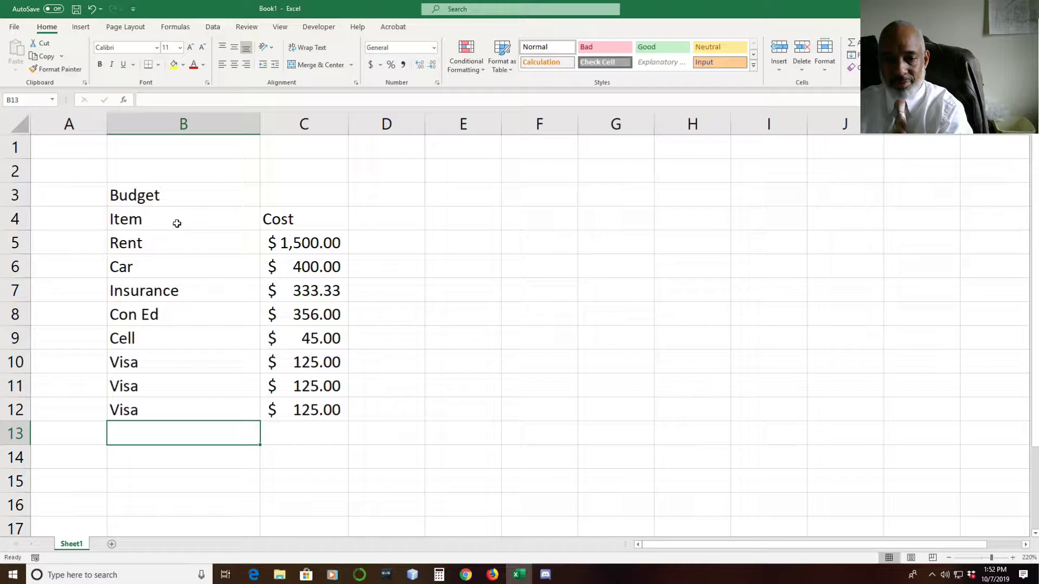
Make the Item and Cost headings in B4:C4 bold, and select cell B13 below the item list
{"action": "left_click_drag", "start_coordinate": [177, 223], "coordinate": [301, 225]}
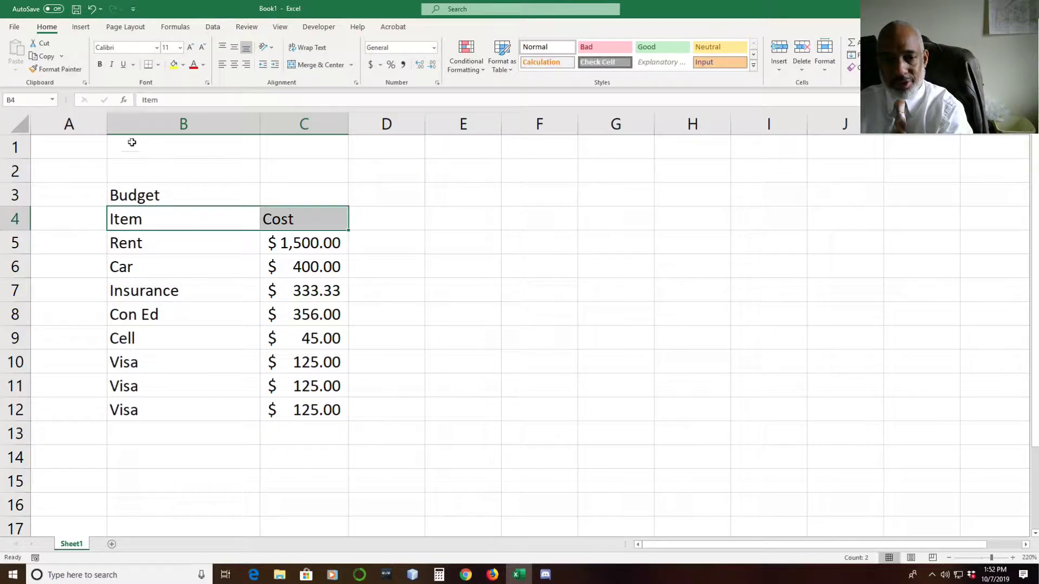
{"action": "left_click", "coordinate": [100, 65]}
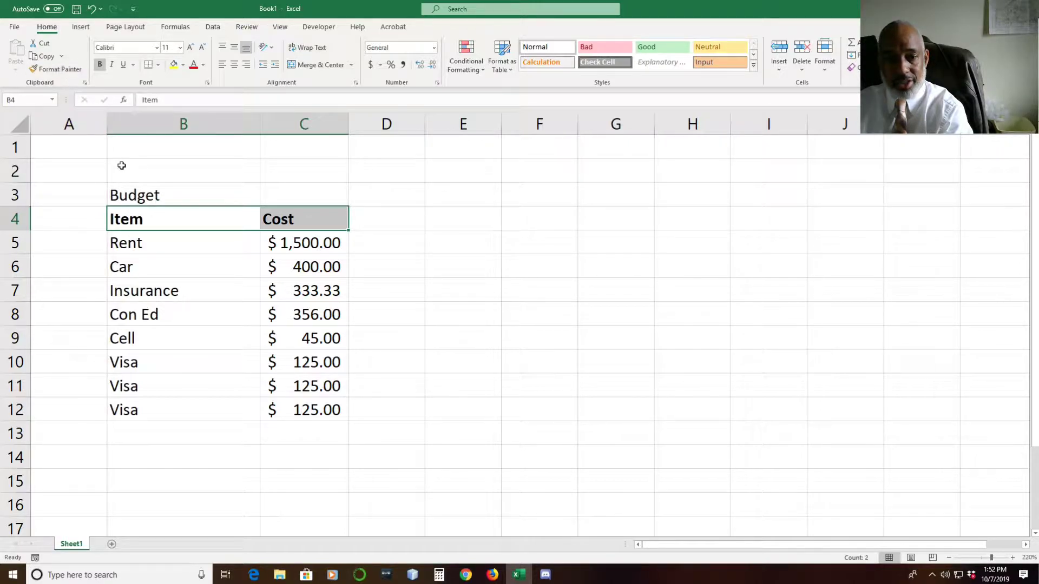
{"action": "left_click", "coordinate": [169, 443]}
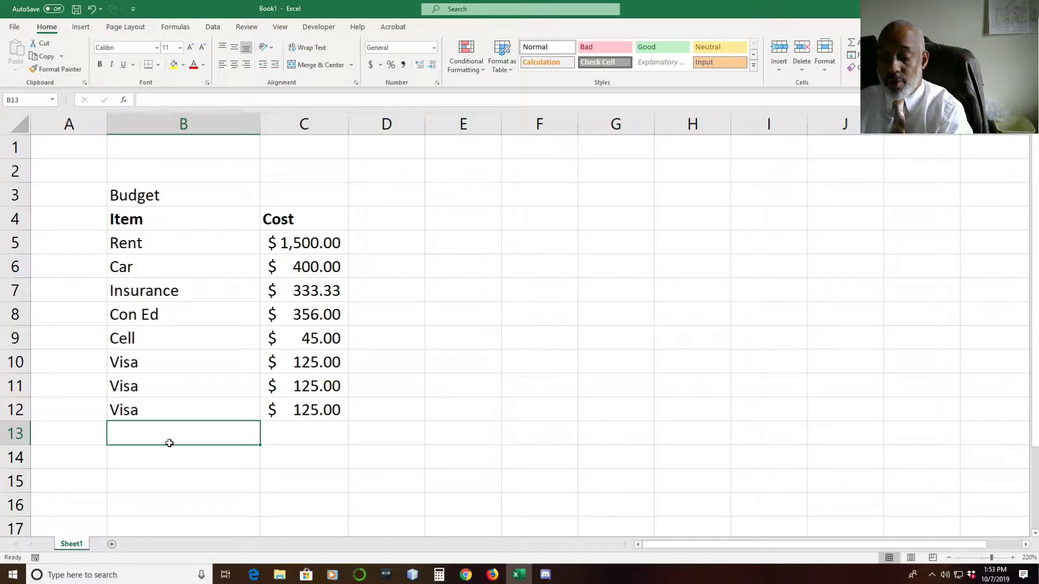
Add the items Food, Gas, Wifey and Kids to the budget list in B13:B16
{"action": "type", "text": "od"}
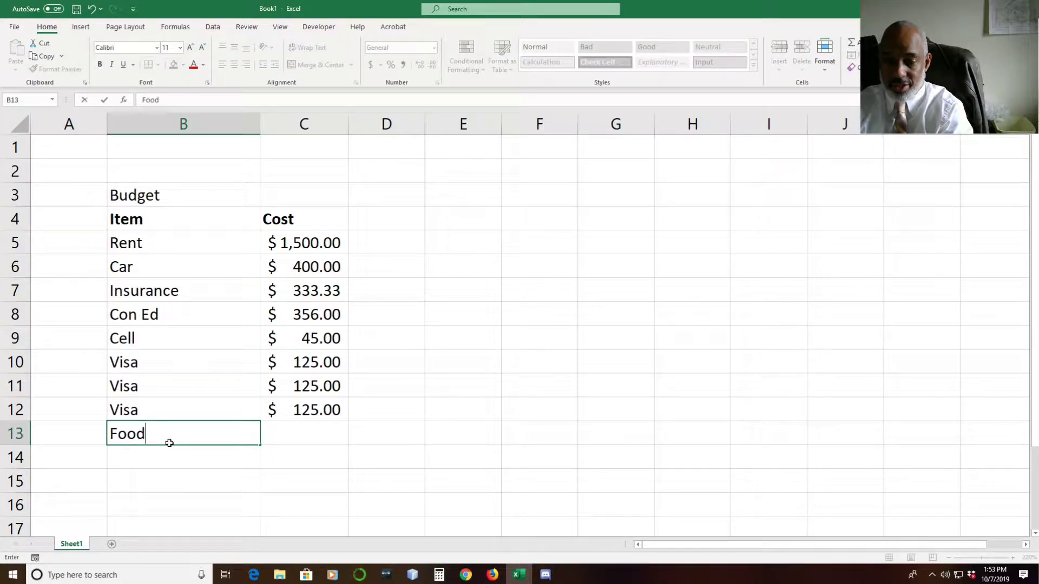
{"action": "key", "text": "Return"}
{"action": "type", "text": "Gas"}
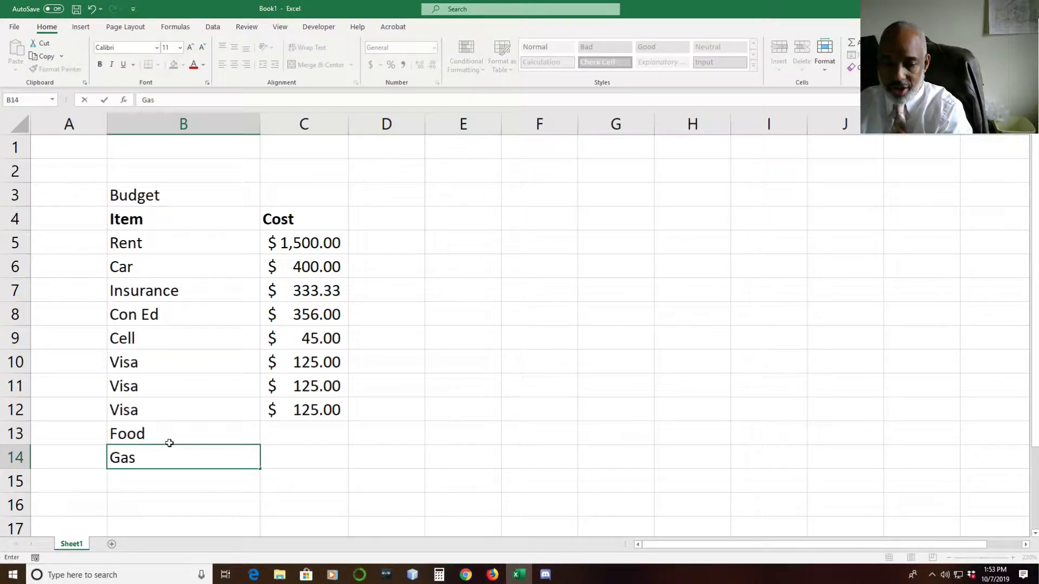
{"action": "key", "text": "Return"}
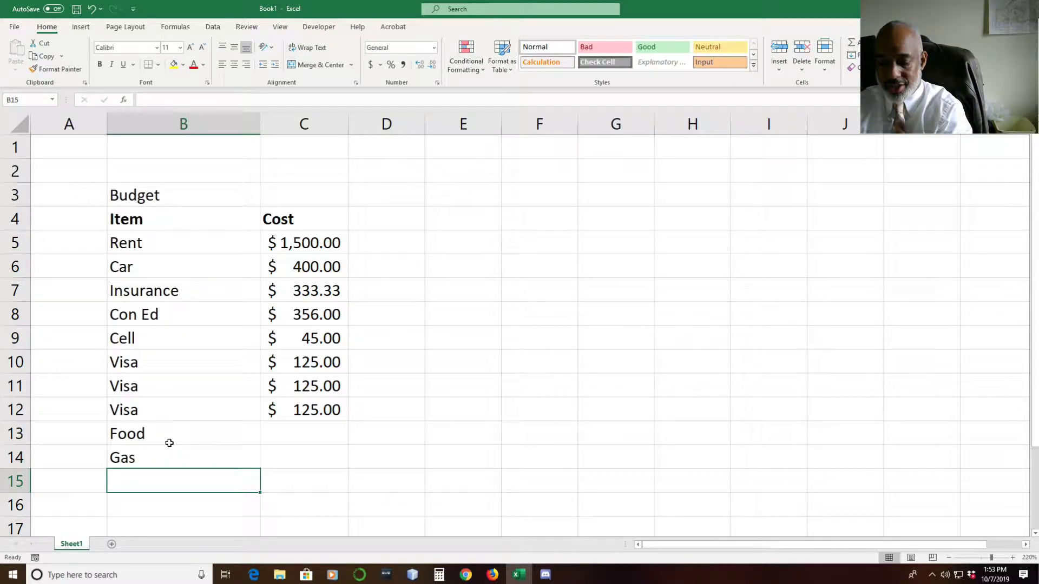
{"action": "type", "text": "Wifey"}
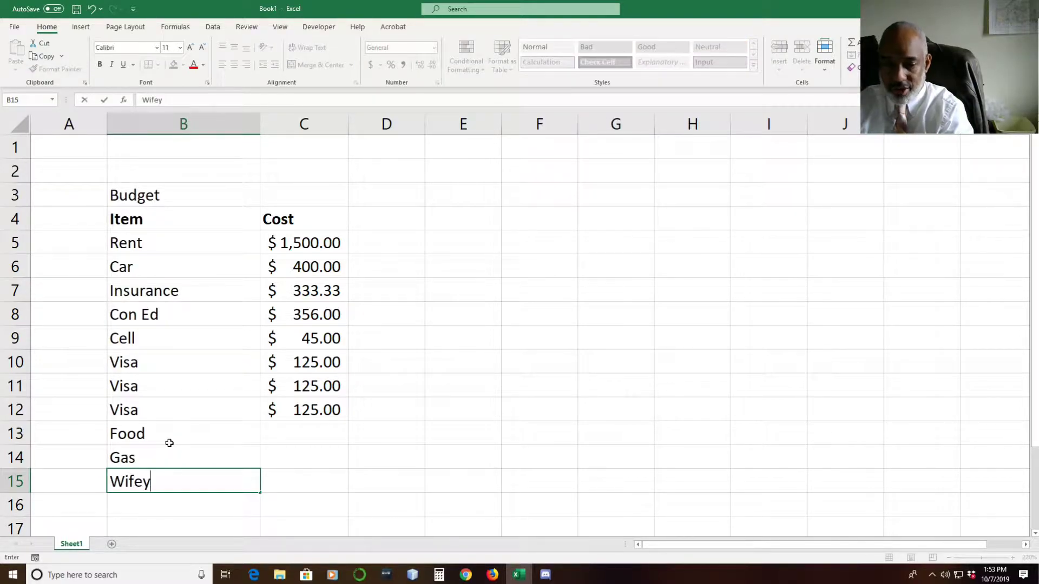
{"action": "key", "text": "Return"}
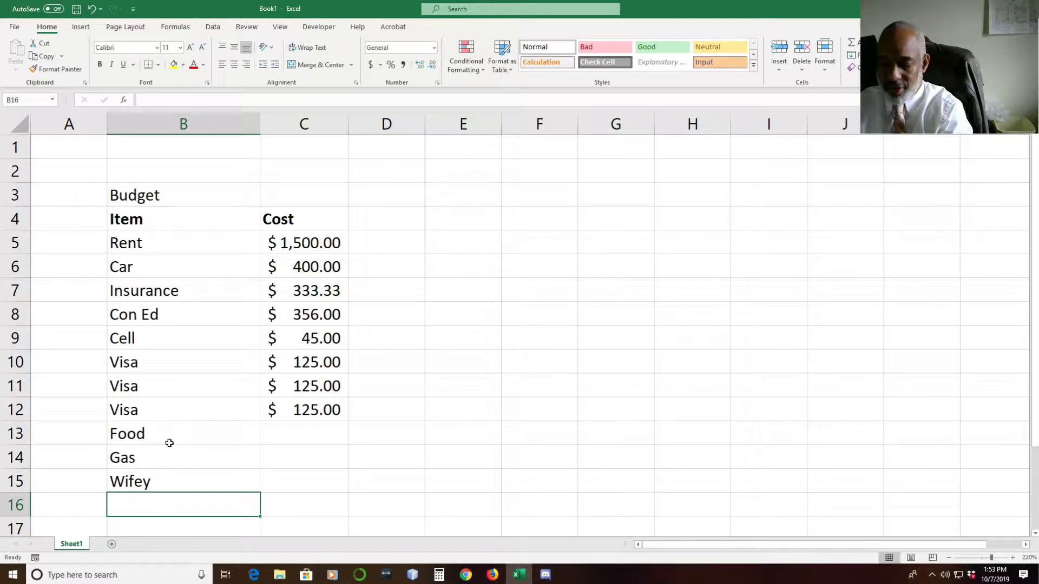
{"action": "type", "text": "Kids"}
{"action": "key", "text": "Return"}
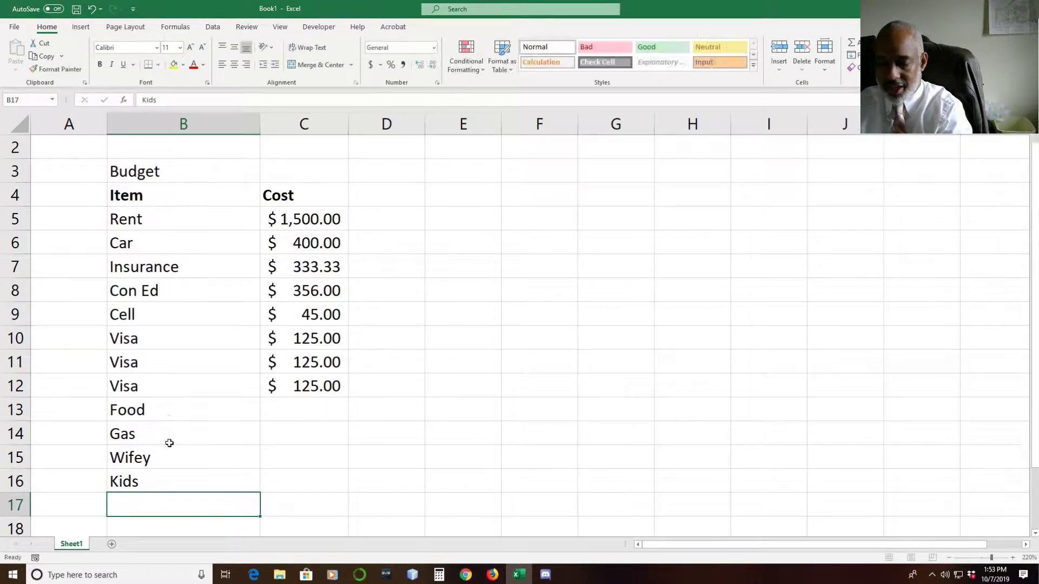
Enter the formula =65*4 as the Food cost in C13
{"action": "left_click", "coordinate": [285, 408]}
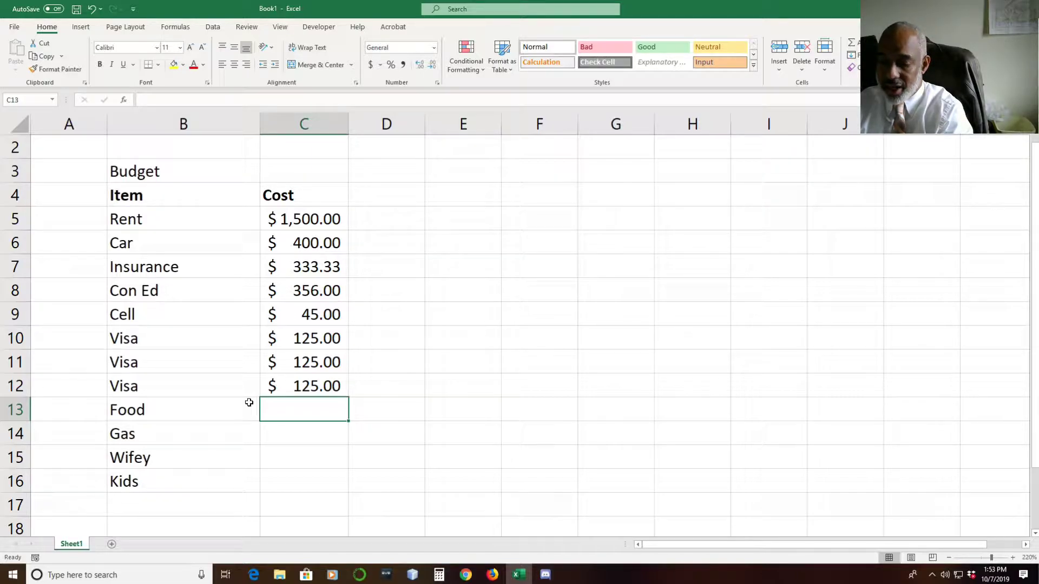
{"action": "type", "text": "="}
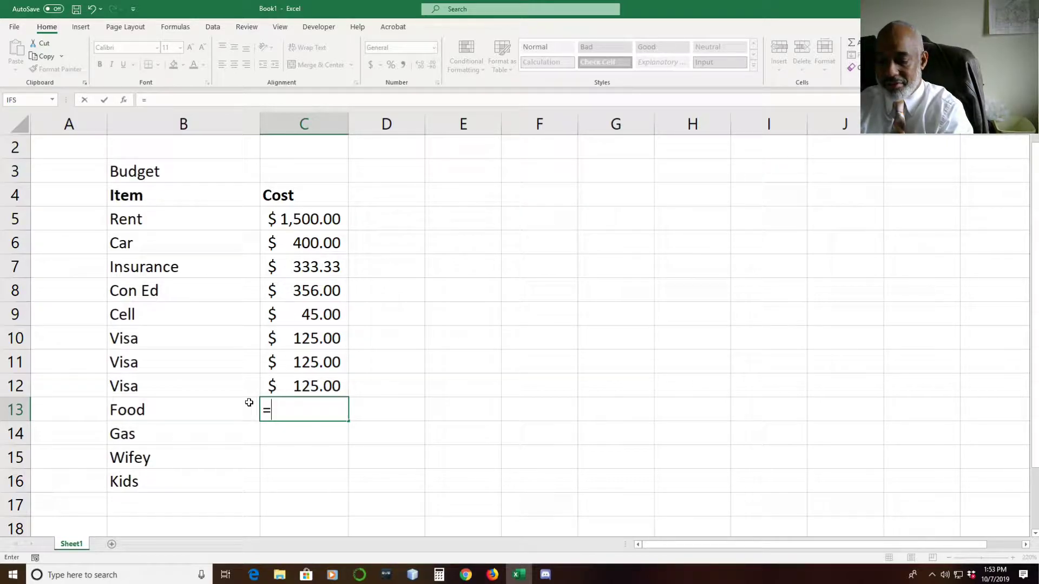
{"action": "type", "text": "65"}
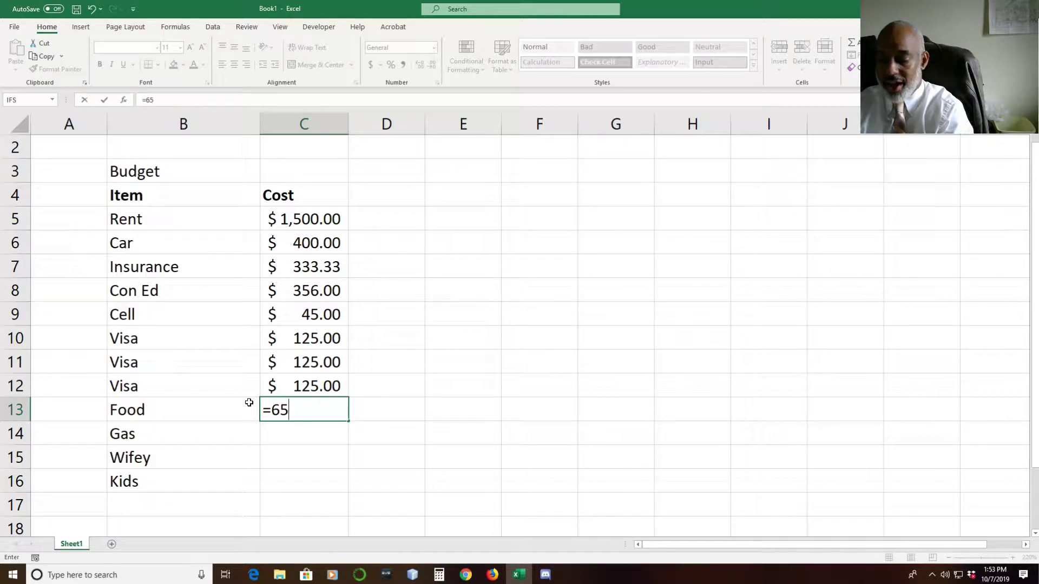
{"action": "type", "text": "*"}
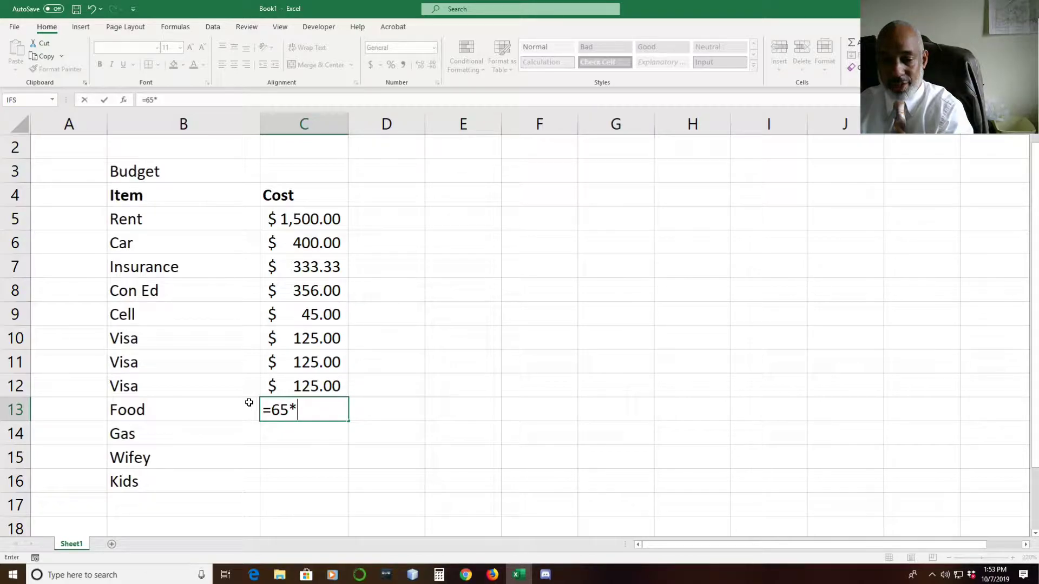
{"action": "type", "text": "4"}
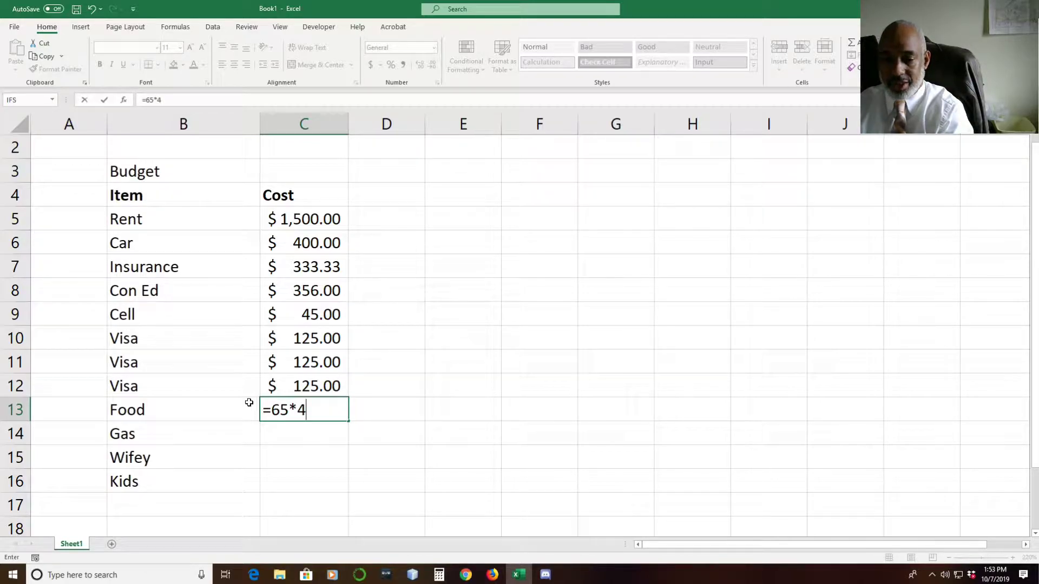
{"action": "key", "text": "Return"}
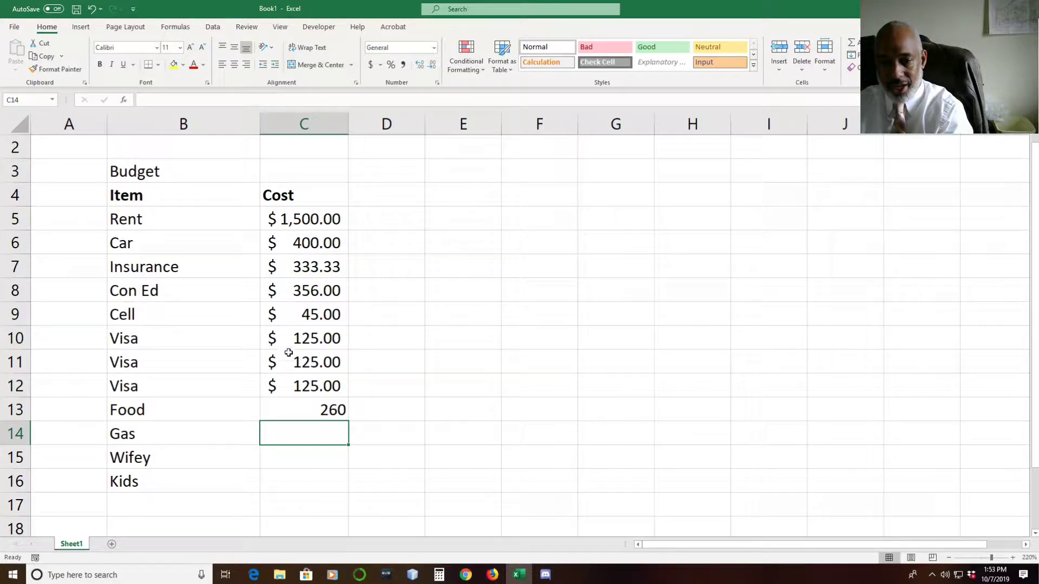
Apply the dollar accounting format to the cost cells C5:C16, try the comma style on them, and reapply the dollar format
{"action": "left_click", "coordinate": [305, 228]}
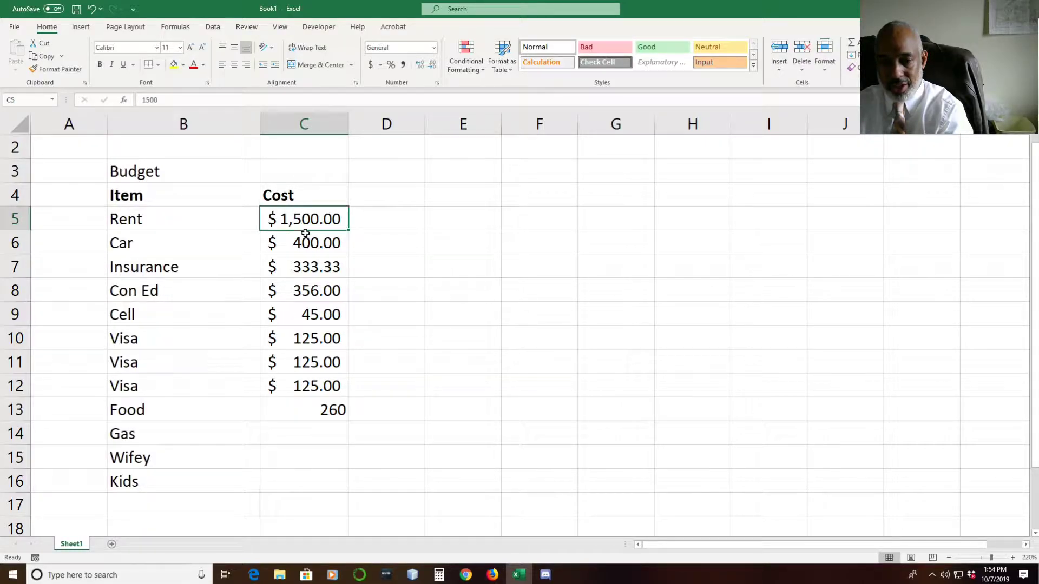
{"action": "left_click_drag", "start_coordinate": [306, 234], "coordinate": [303, 487]}
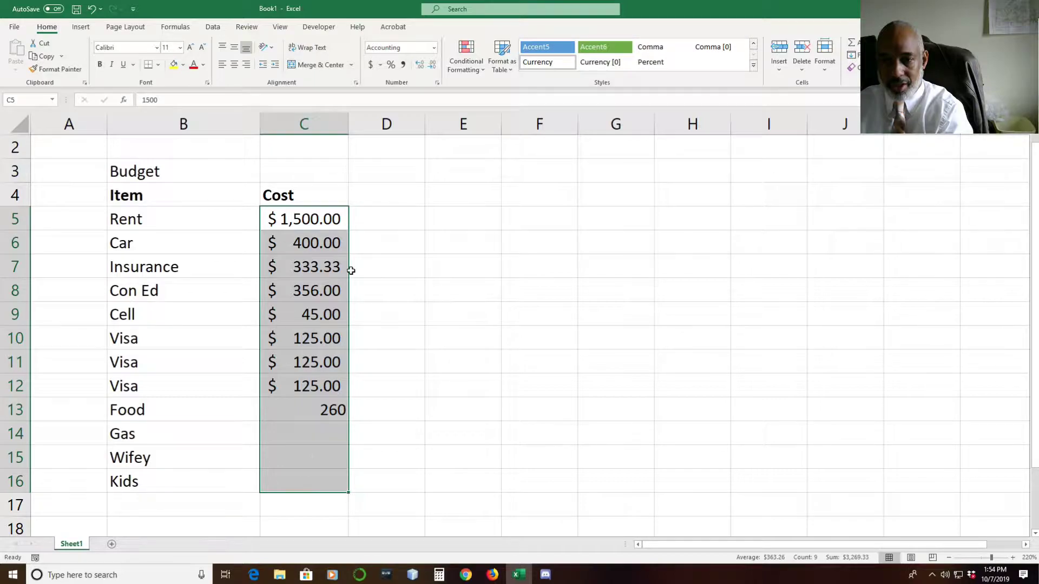
{"action": "left_click", "coordinate": [372, 66]}
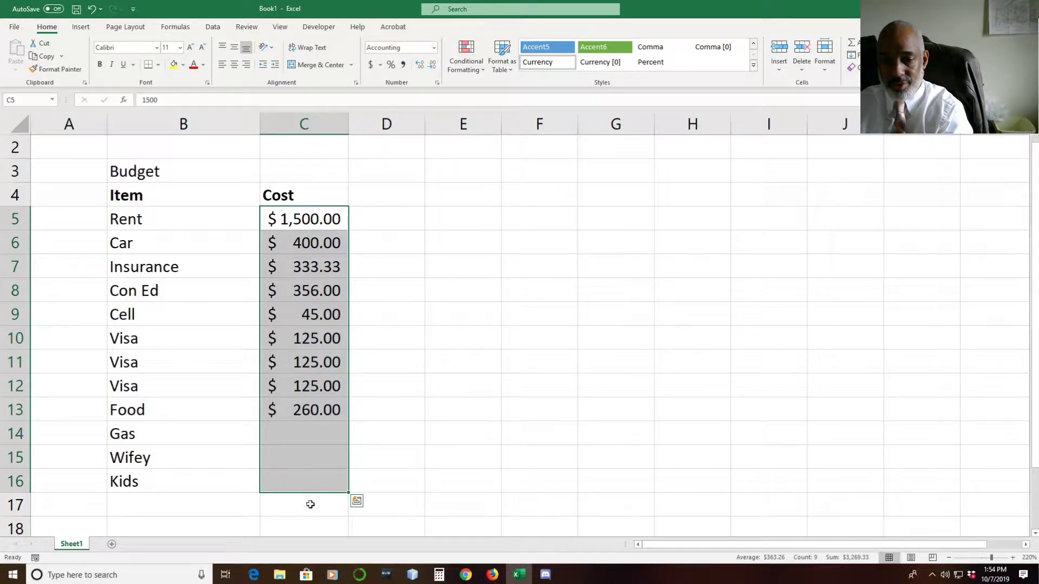
{"action": "left_click", "coordinate": [405, 67]}
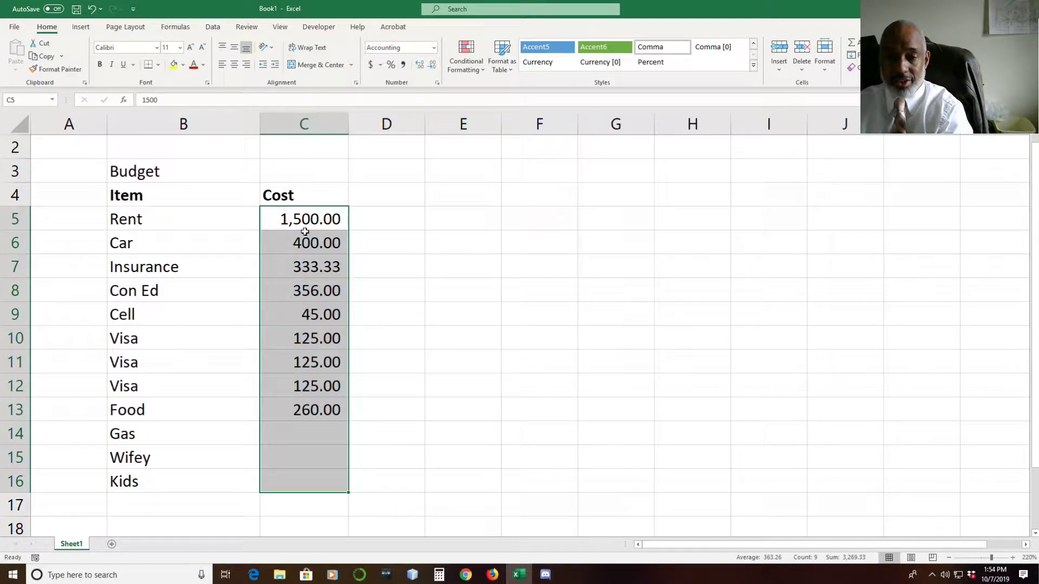
{"action": "left_click", "coordinate": [370, 67]}
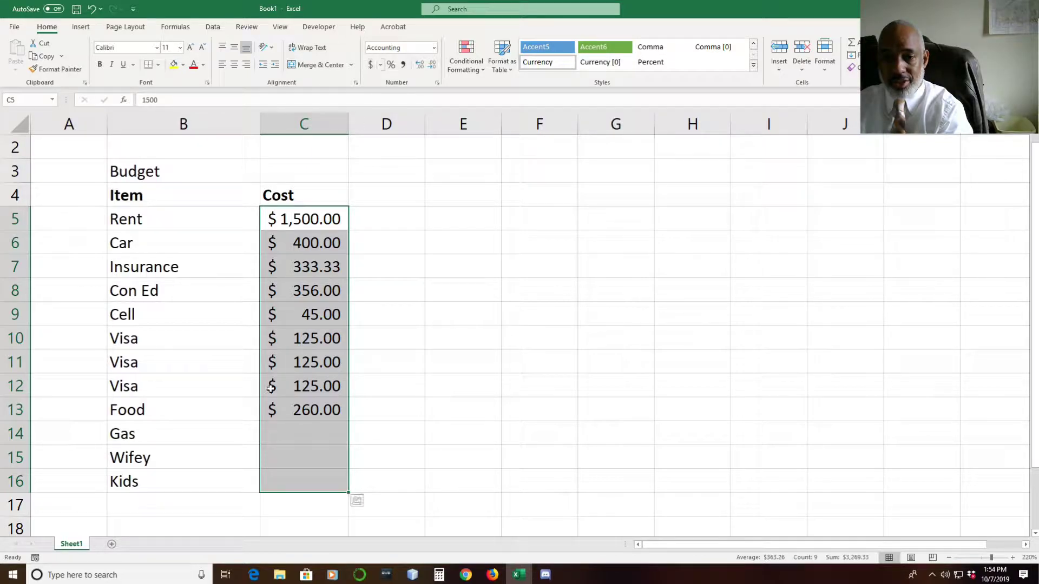
Enter the formula =40*4 as the Gas cost in C14
{"action": "left_click", "coordinate": [284, 426]}
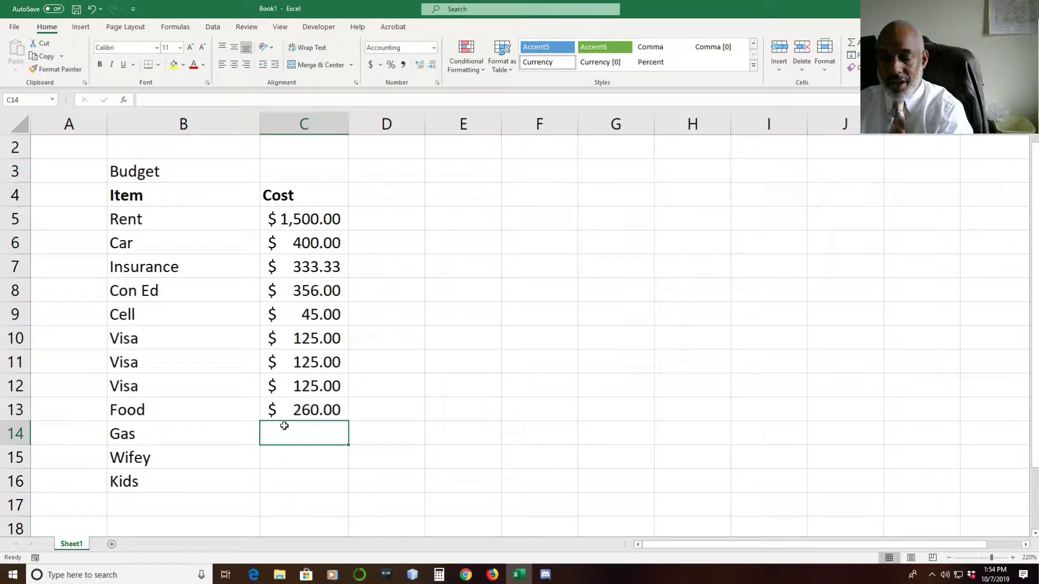
{"action": "type", "text": "="}
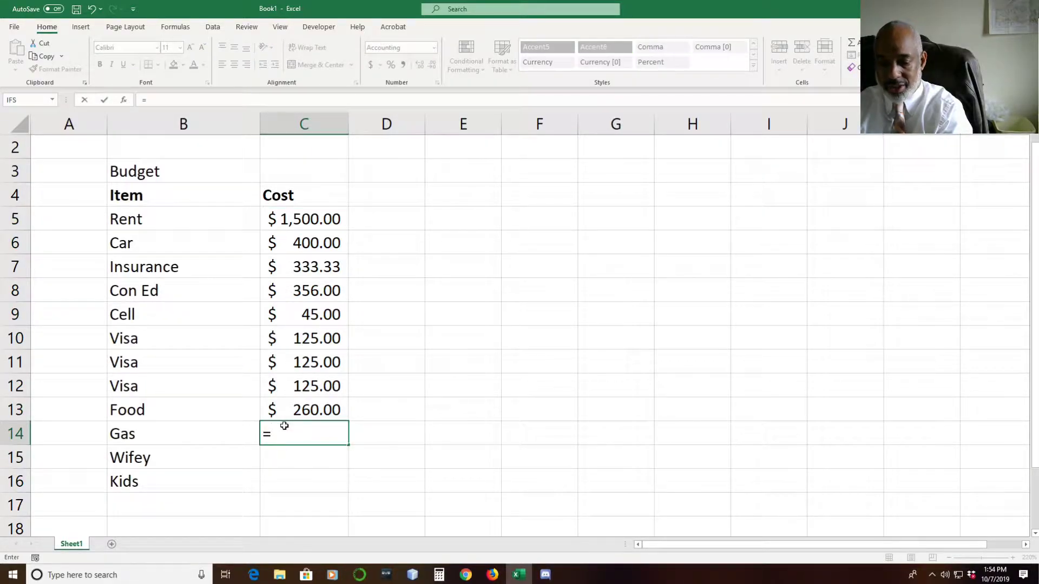
{"action": "type", "text": "40"}
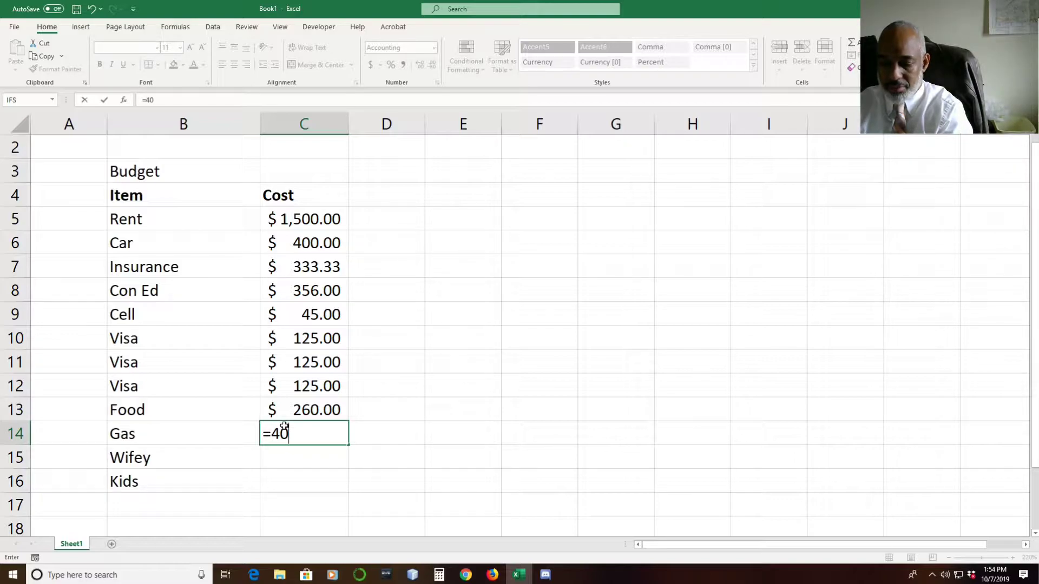
{"action": "type", "text": "*"}
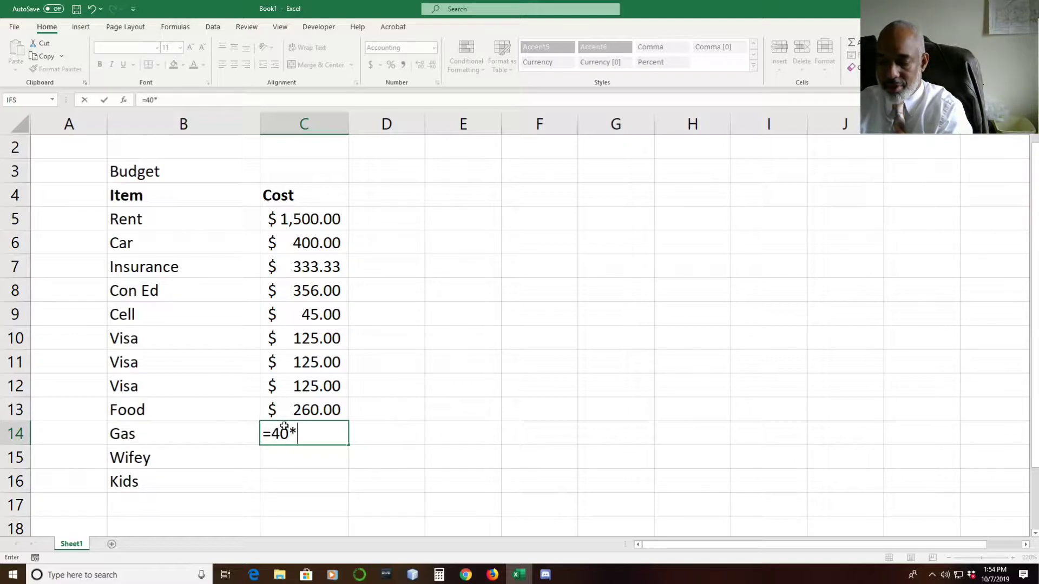
{"action": "type", "text": "4"}
{"action": "key", "text": "Return"}
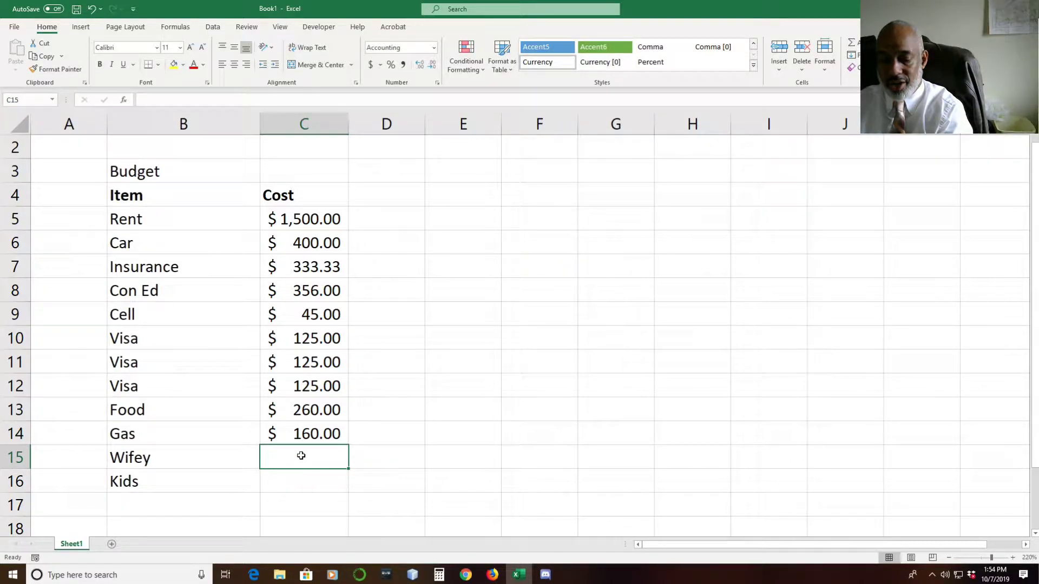
Enter the formula =50*4 as the Wifey cost in C15
{"action": "type", "text": "="}
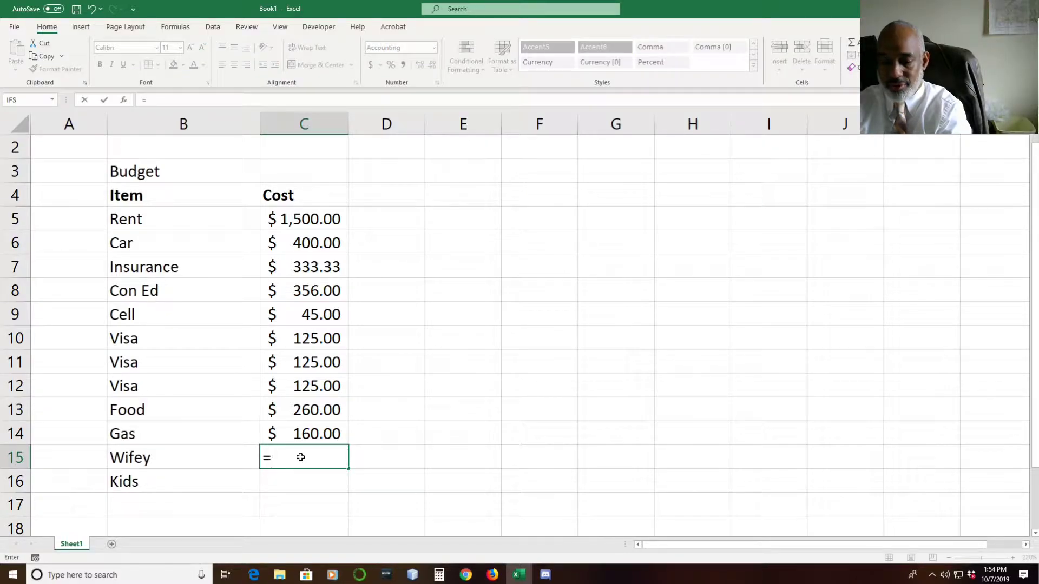
{"action": "type", "text": "50"}
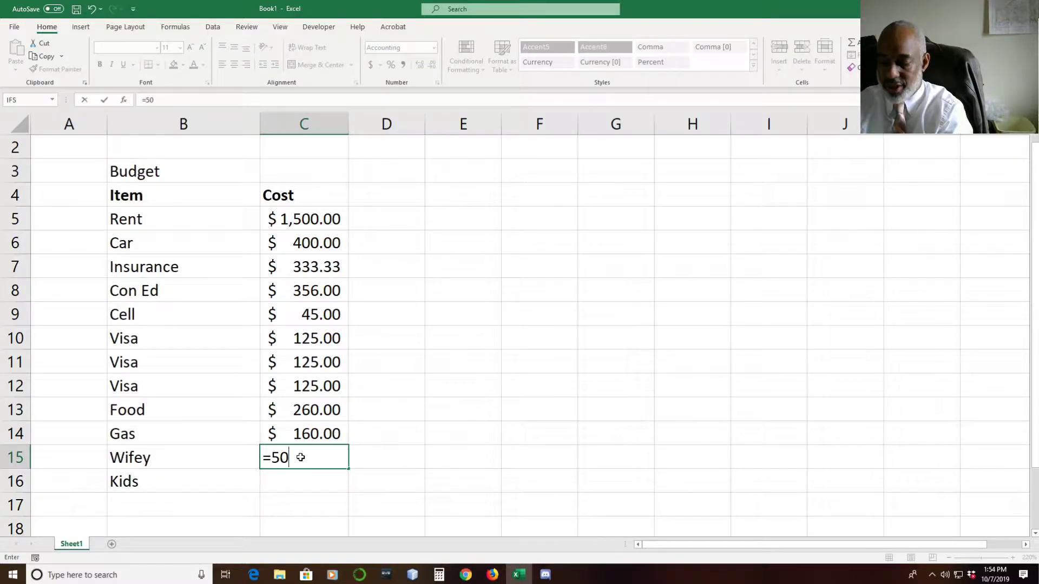
{"action": "type", "text": "*"}
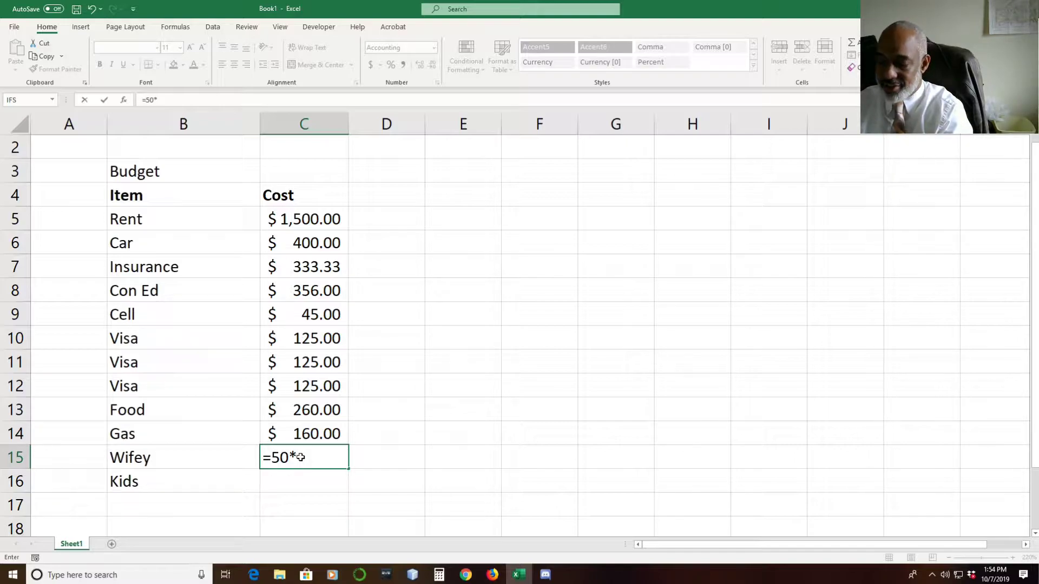
{"action": "type", "text": "4"}
{"action": "key", "text": "Return"}
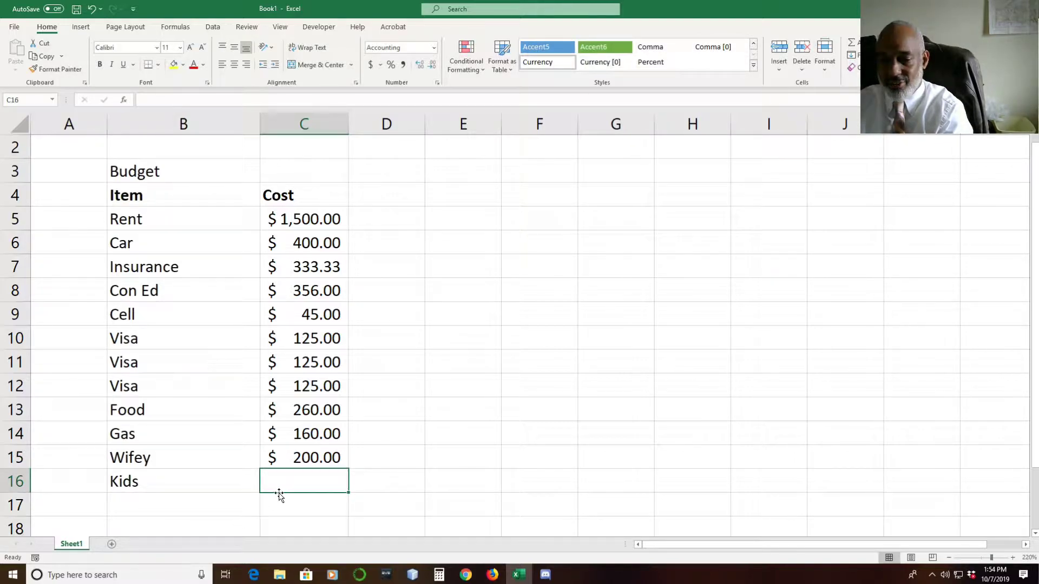
Enter the formula =25*4 as the Kids cost in C16
{"action": "type", "text": "="}
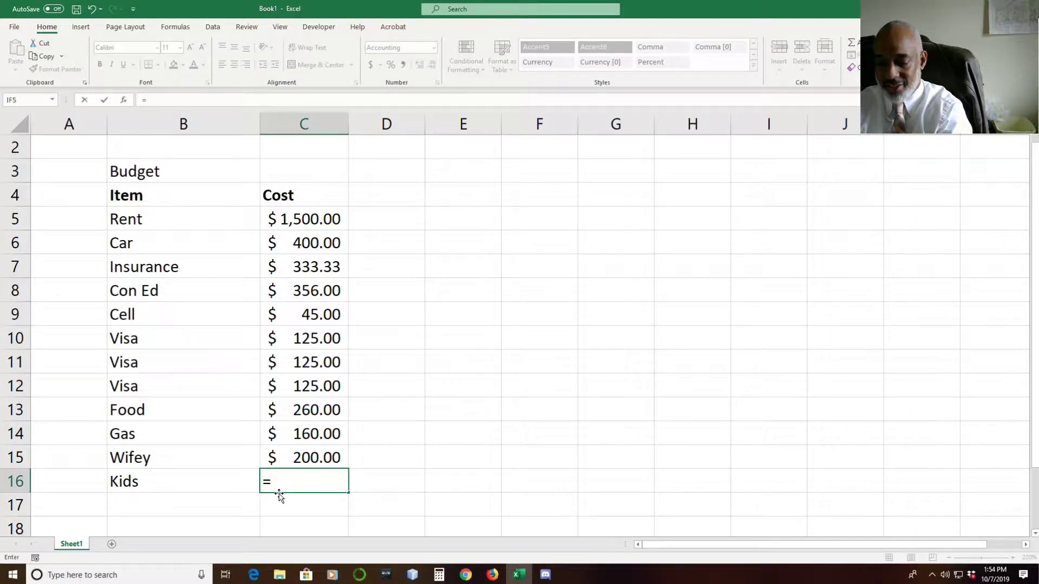
{"action": "type", "text": "25"}
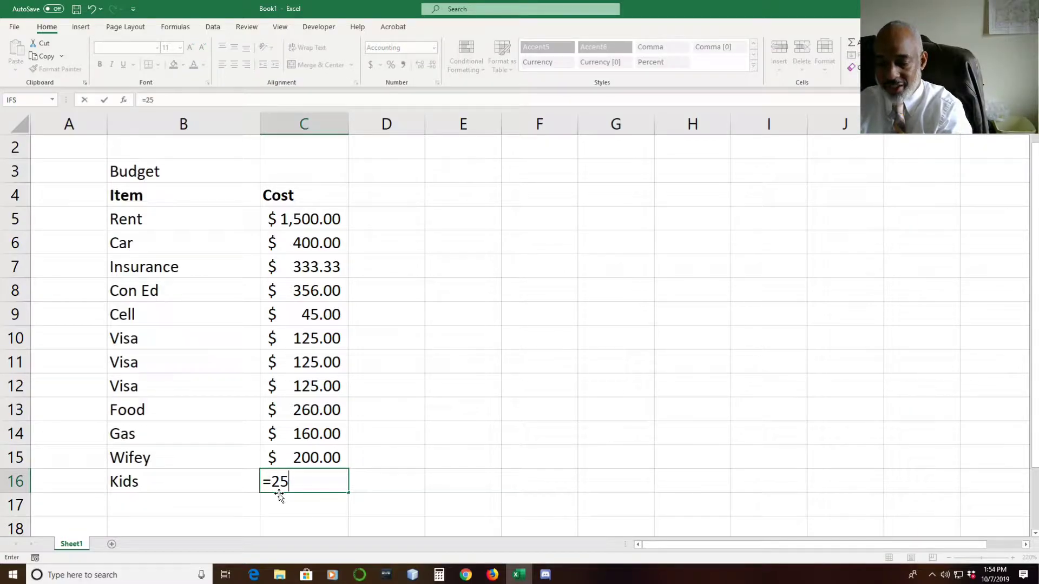
{"action": "type", "text": "*4"}
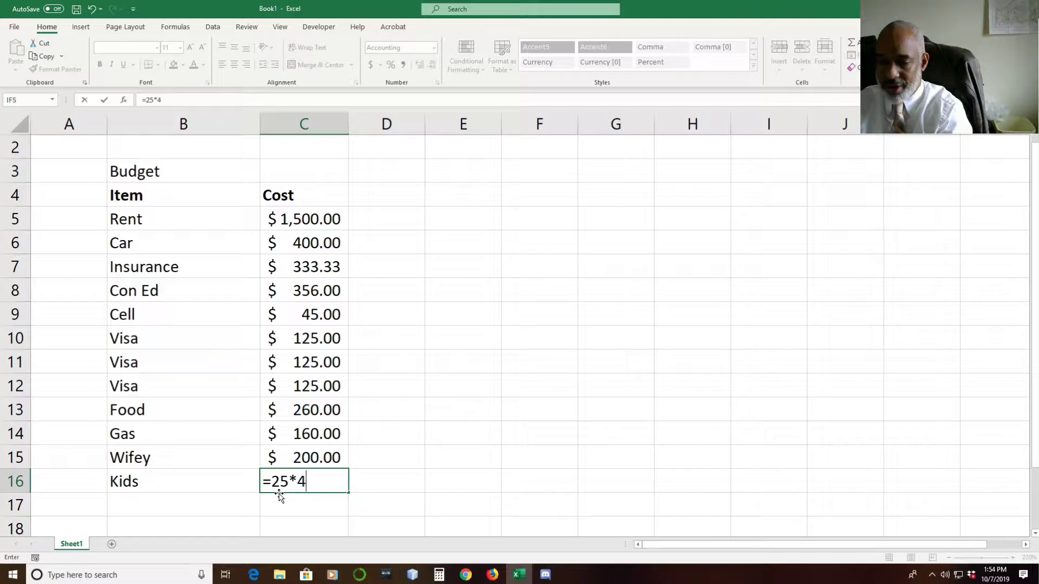
{"action": "key", "text": "Return"}
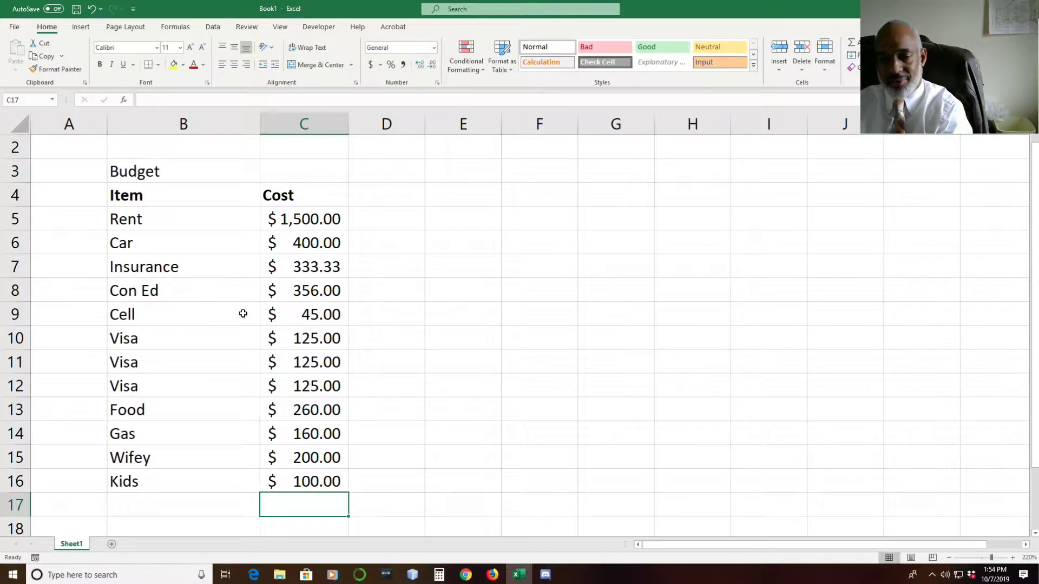
Label B17 as Total and enter the AutoSum formula =SUM(C5:C16) in C17
{"action": "scroll", "coordinate": [243, 314], "scroll_direction": "down", "scroll_amount": 3, "text": "ctrl"}
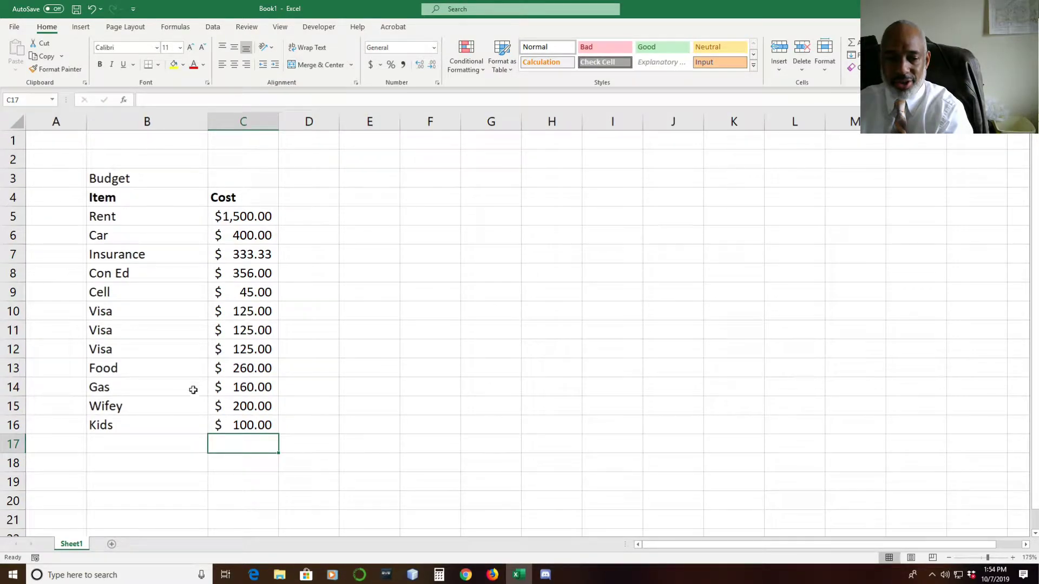
{"action": "left_click", "coordinate": [141, 451]}
{"action": "type", "text": "T"}
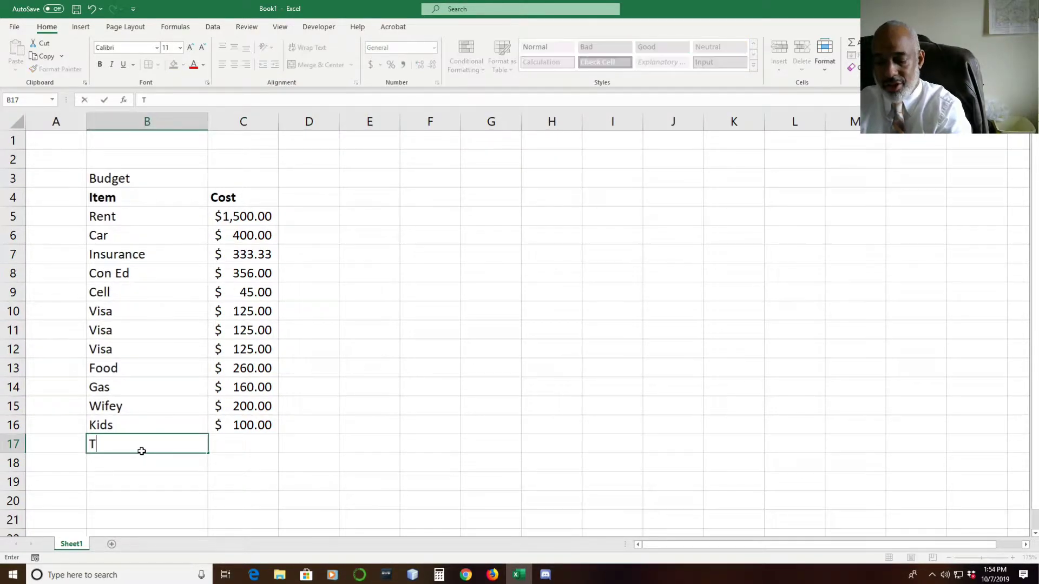
{"action": "type", "text": "otal"}
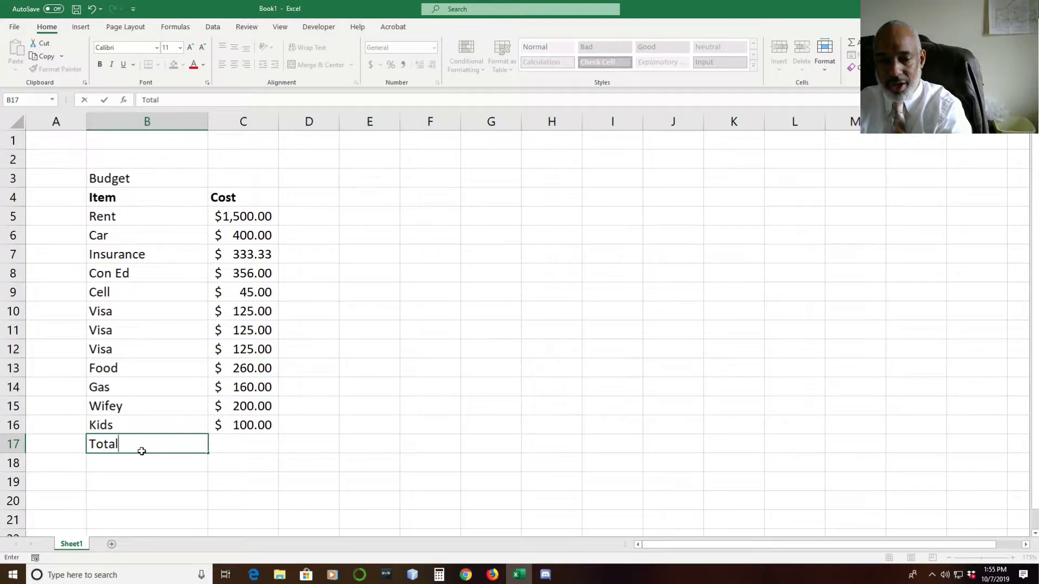
{"action": "key", "text": "Tab"}
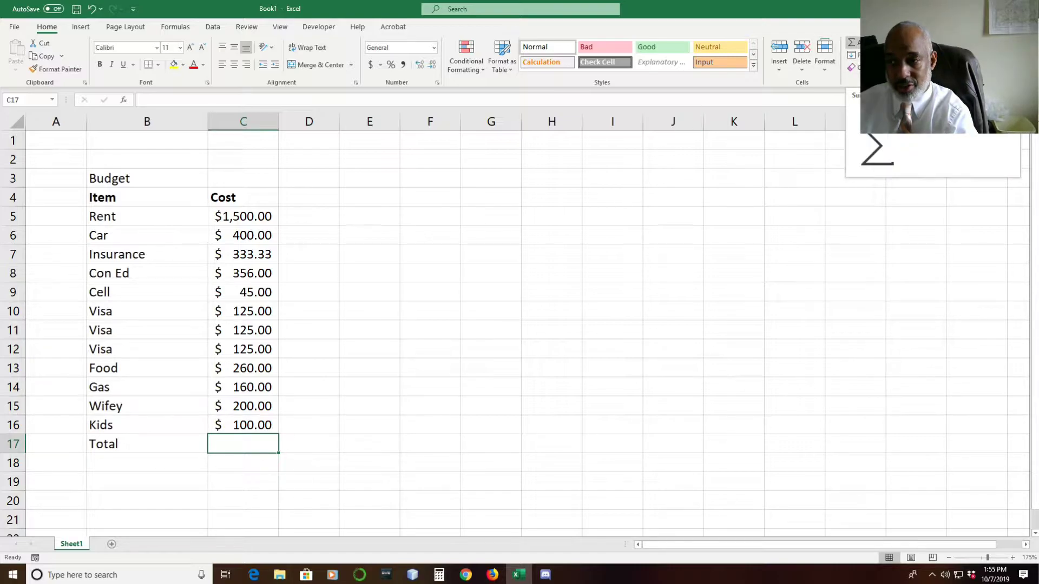
{"action": "left_click", "coordinate": [853, 42]}
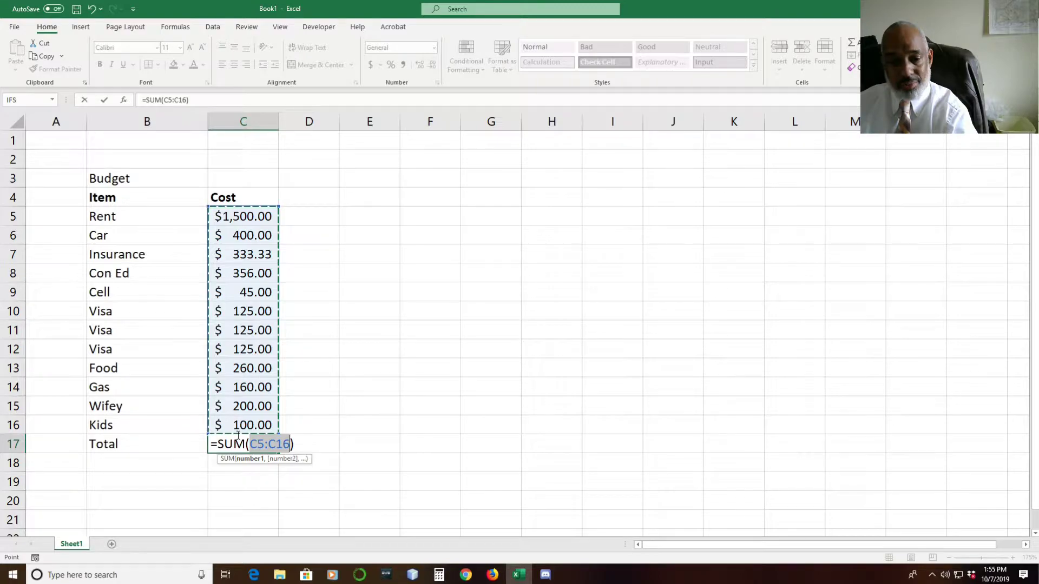
{"action": "key", "text": "Return"}
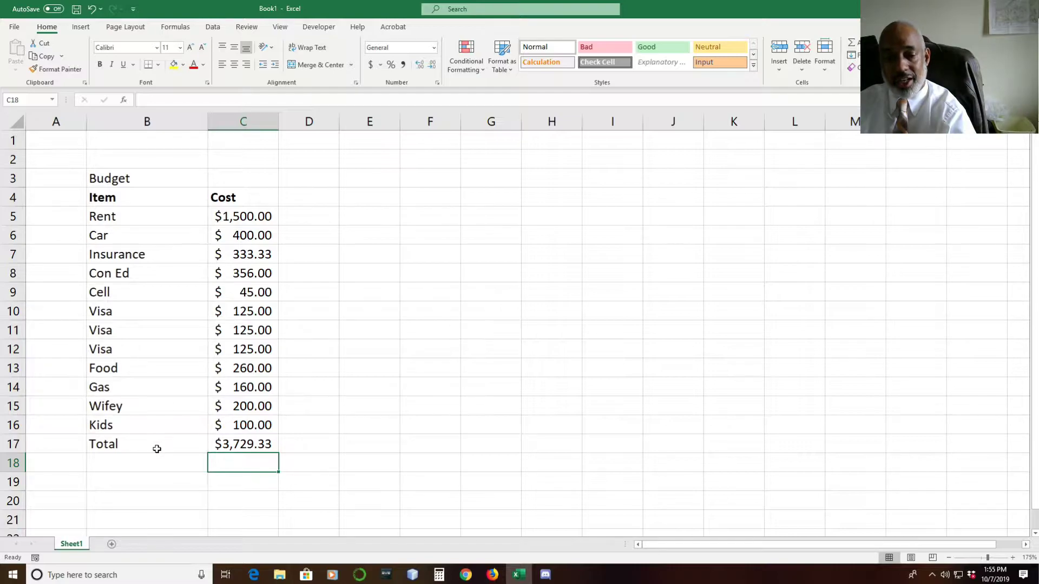
Label B18 as Daily and enter the formula =C17/30 in C18
{"action": "left_click", "coordinate": [152, 466]}
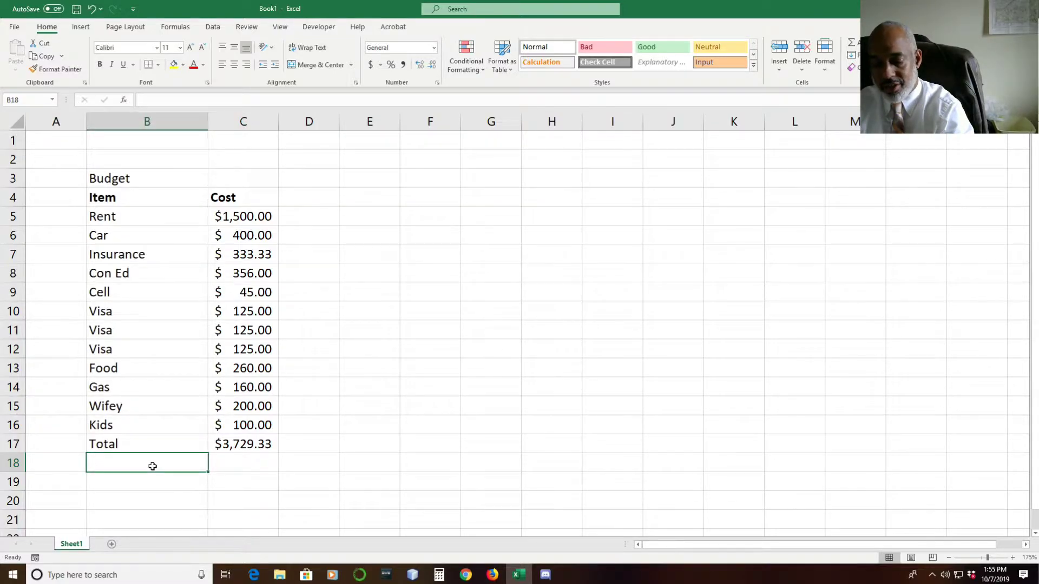
{"action": "type", "text": "Daily"}
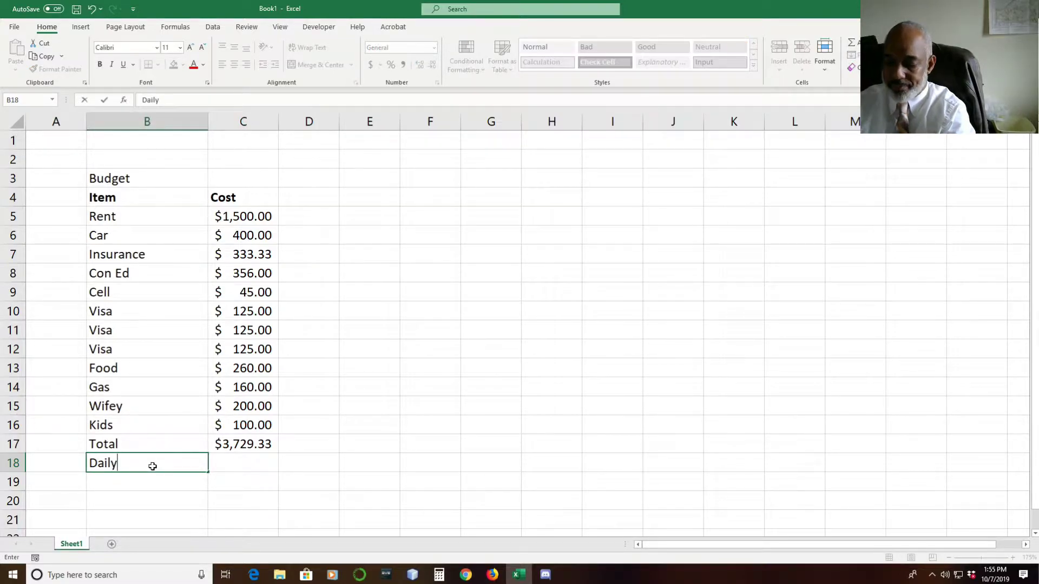
{"action": "key", "text": "Tab"}
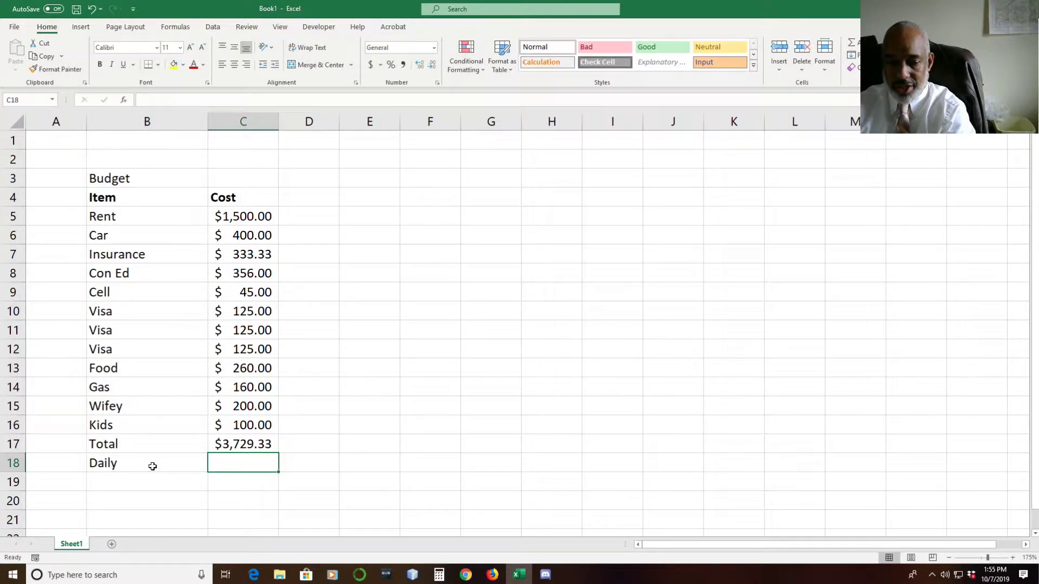
{"action": "type", "text": "="}
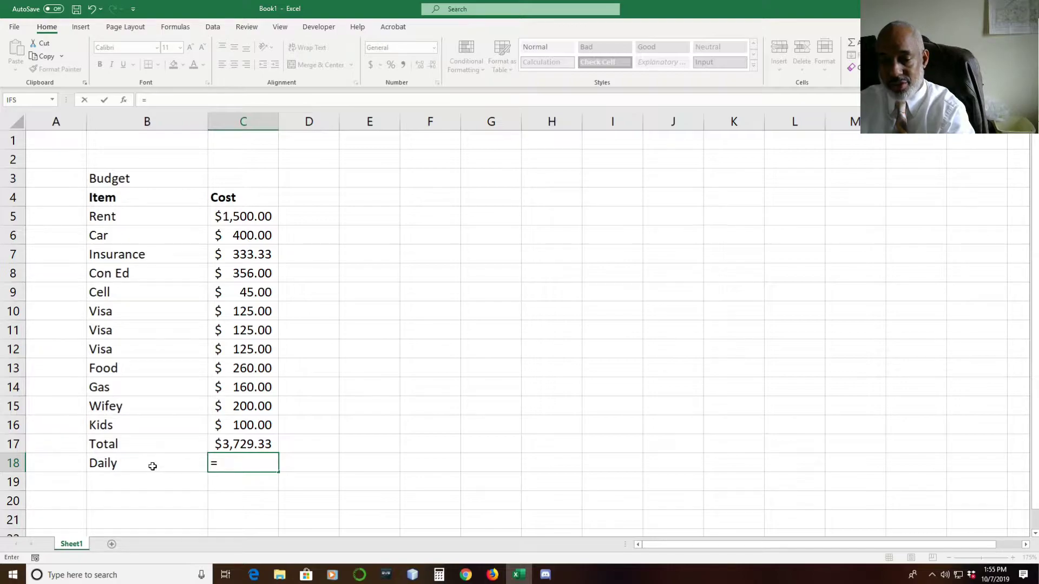
{"action": "left_click", "coordinate": [227, 445]}
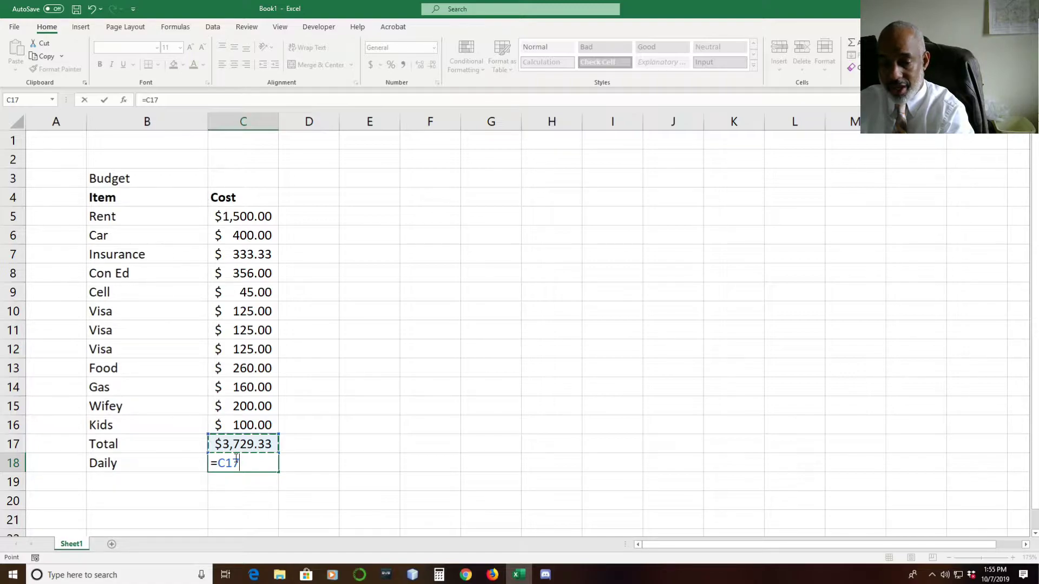
{"action": "type", "text": "/"}
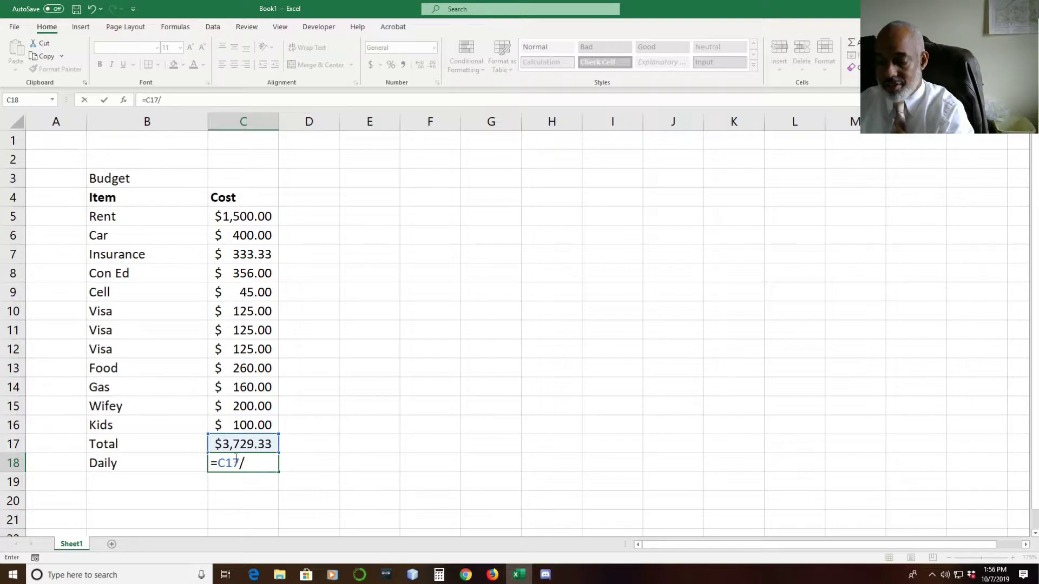
{"action": "type", "text": "30"}
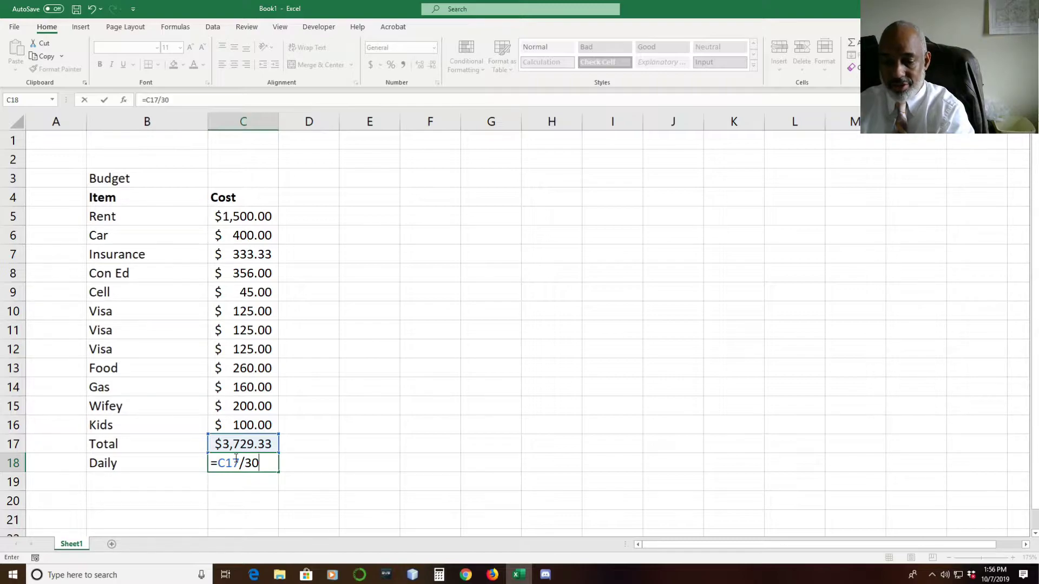
{"action": "key", "text": "Return"}
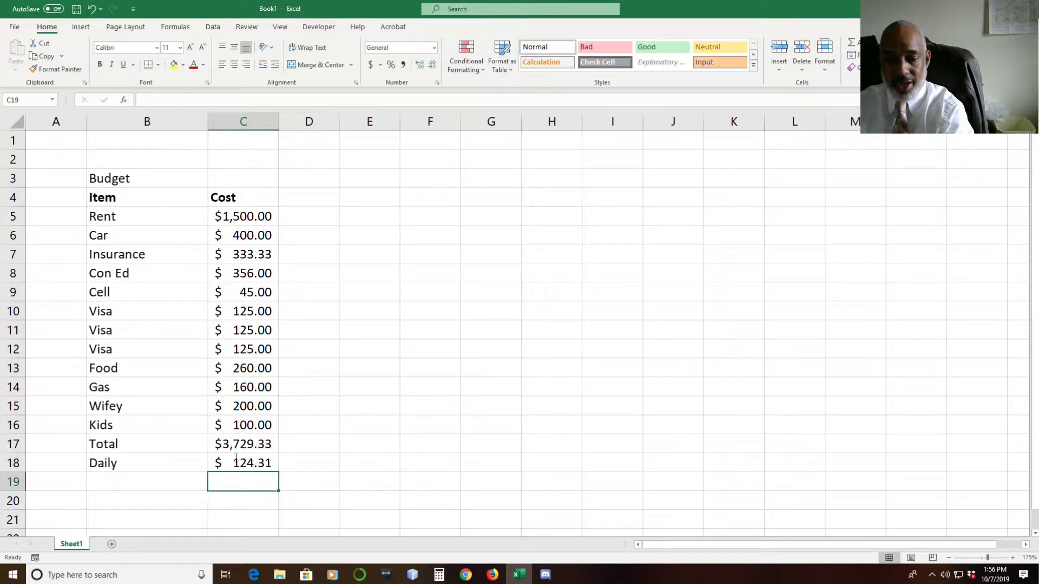
{"action": "left_click", "coordinate": [236, 458]}
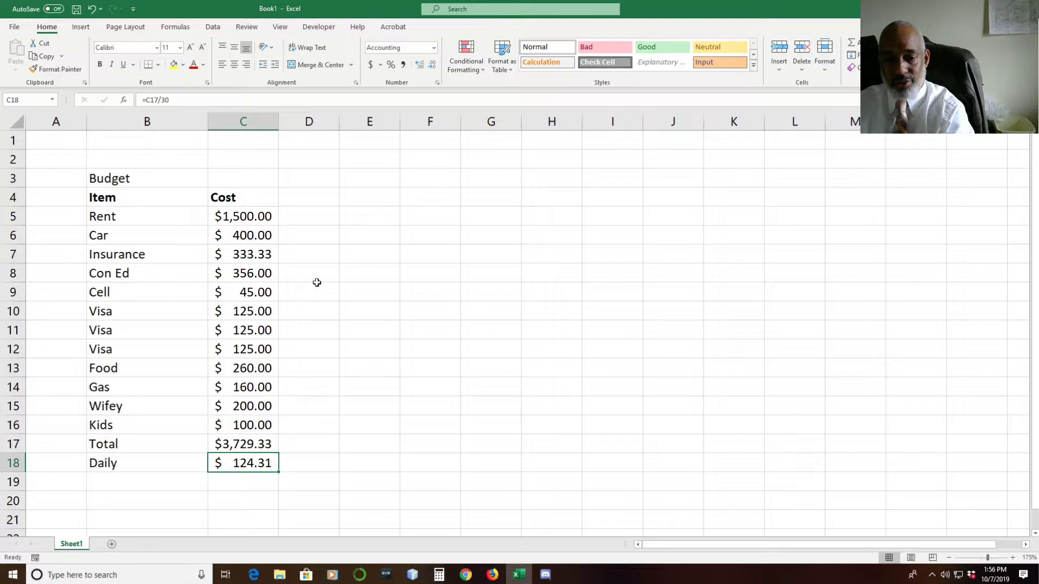
Change the Food cost formula in C13 to =60*4
{"action": "scroll", "coordinate": [308, 396], "scroll_direction": "up", "scroll_amount": 4}
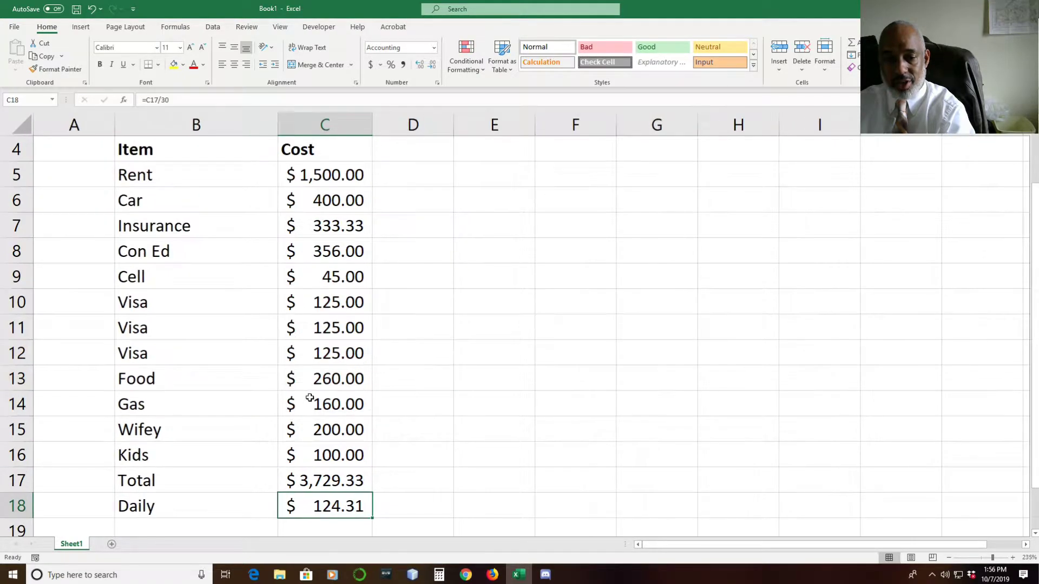
{"action": "scroll", "coordinate": [309, 399], "scroll_direction": "down", "scroll_amount": 1}
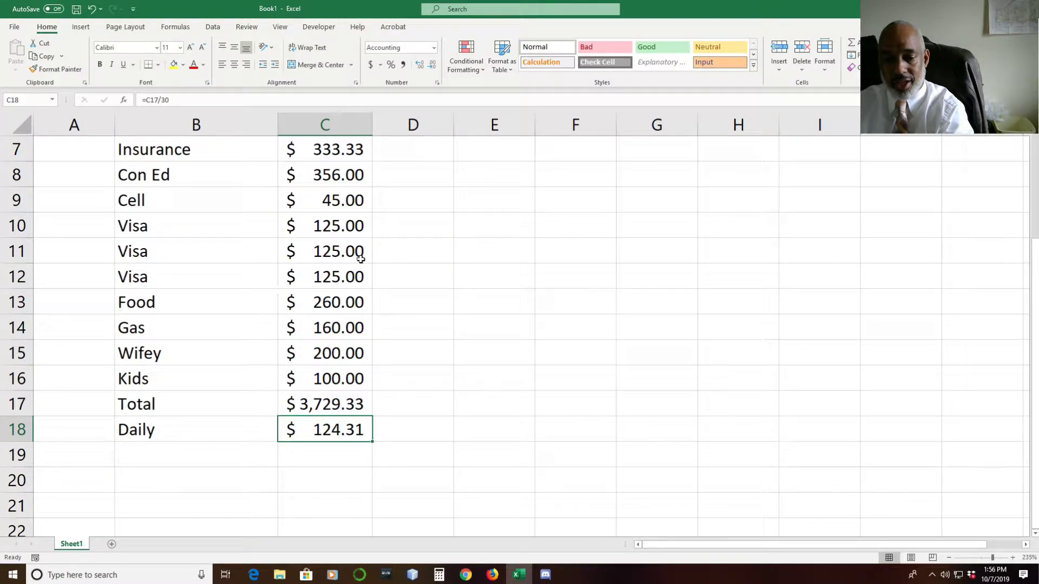
{"action": "scroll", "coordinate": [318, 304], "scroll_direction": "up", "scroll_amount": 1}
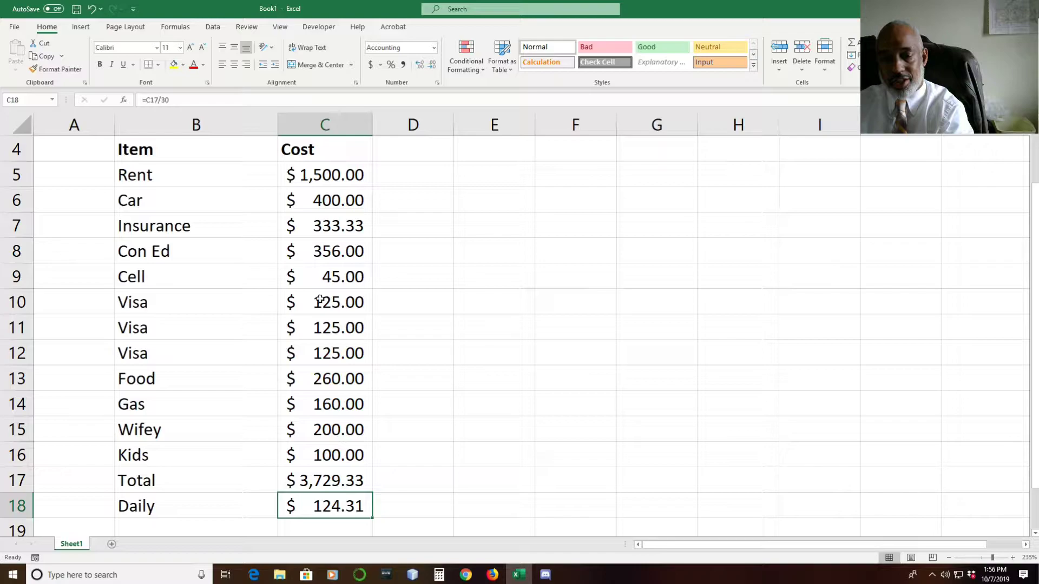
{"action": "scroll", "coordinate": [314, 320], "scroll_direction": "down", "scroll_amount": 1}
{"action": "scroll", "coordinate": [314, 320], "scroll_direction": "up", "scroll_amount": 1}
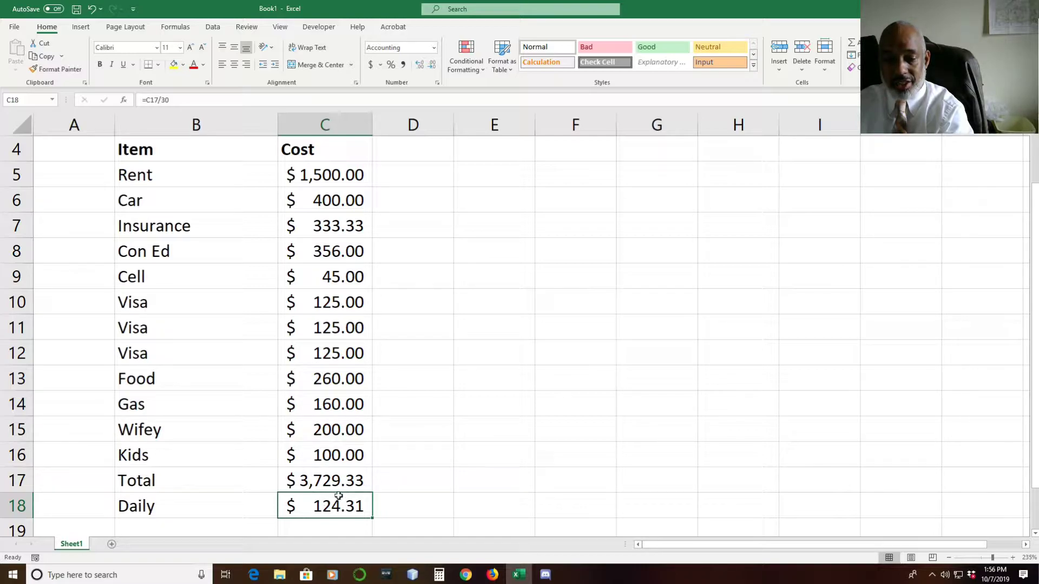
{"action": "left_click", "coordinate": [324, 378]}
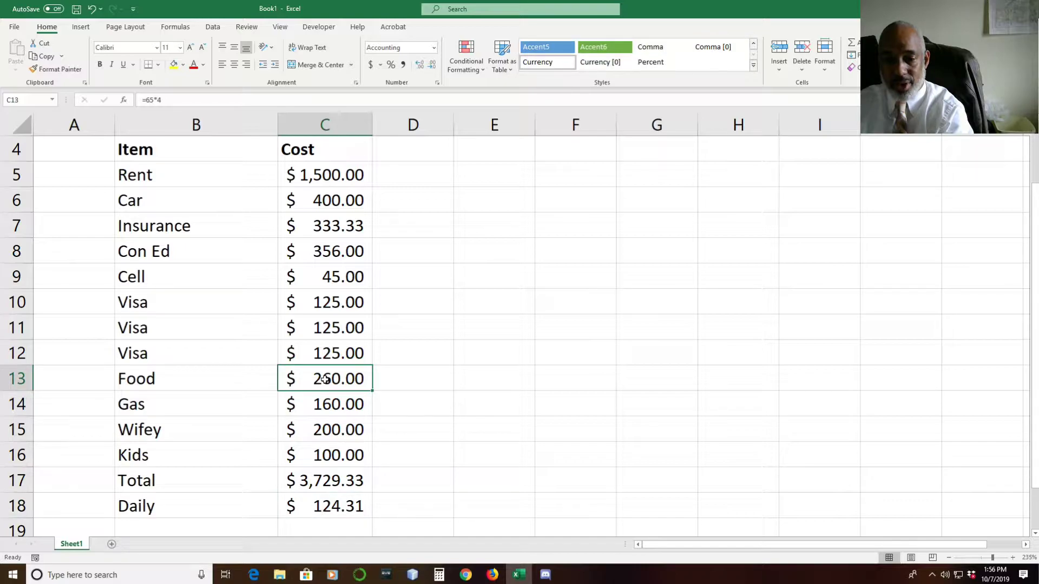
{"action": "double_click", "coordinate": [325, 379]}
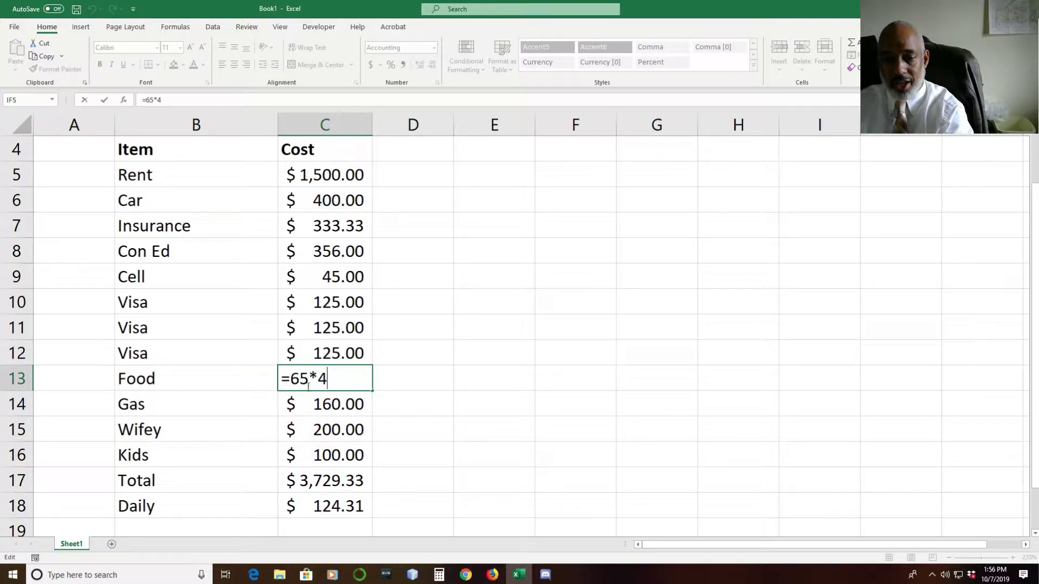
{"action": "left_click", "coordinate": [309, 378]}
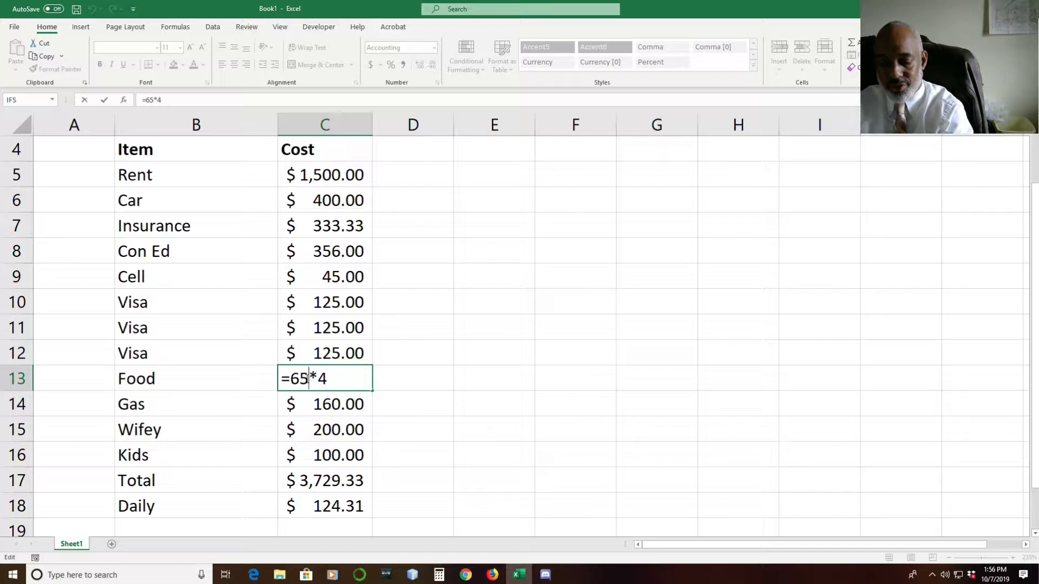
{"action": "key", "text": "BackSpace"}
{"action": "type", "text": "0"}
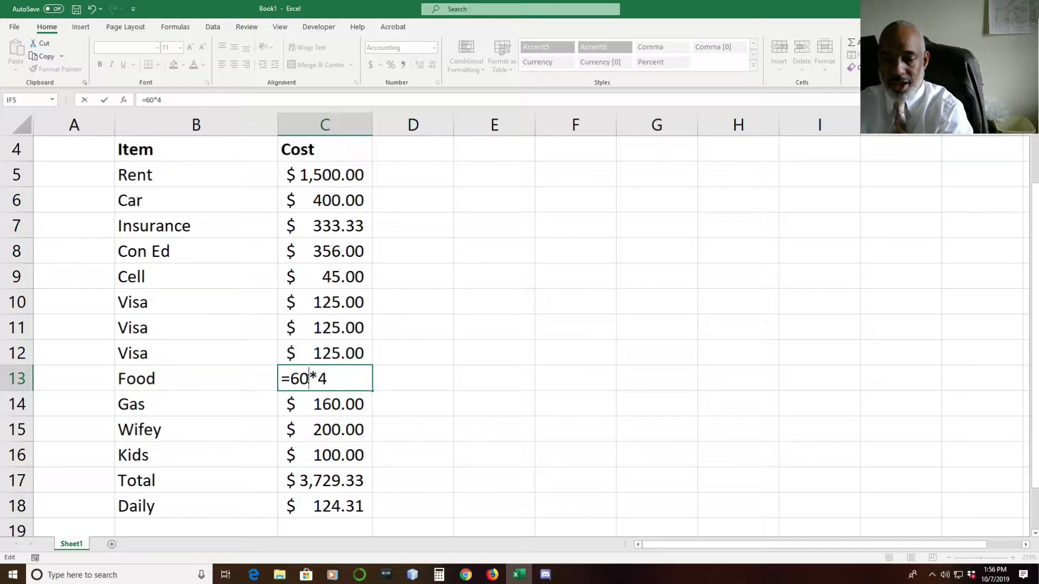
{"action": "key", "text": "Return"}
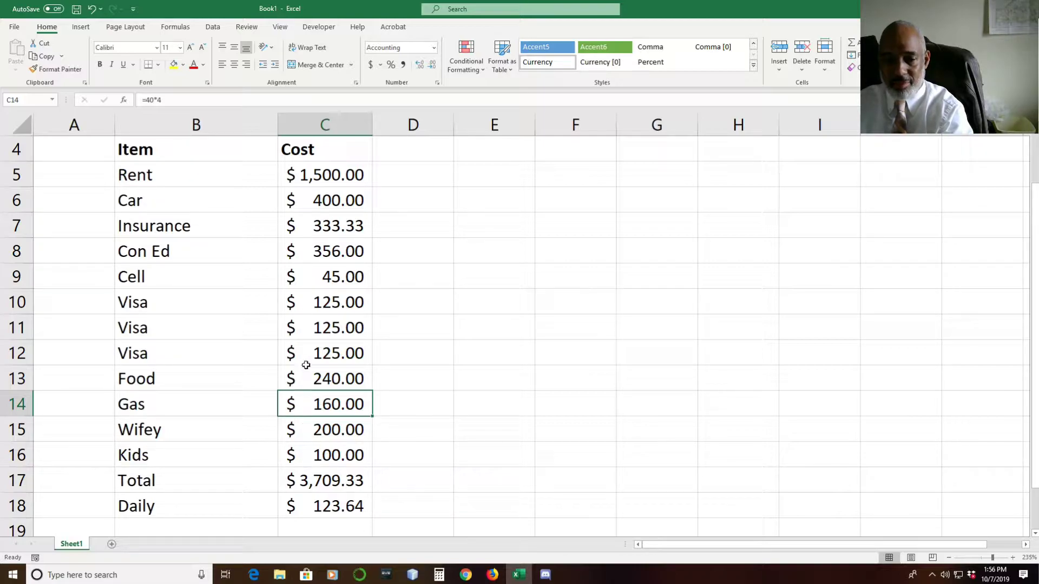
Apply the Total cell style to the Total row cells B17:C17
{"action": "scroll", "coordinate": [298, 346], "scroll_direction": "down", "scroll_amount": 2}
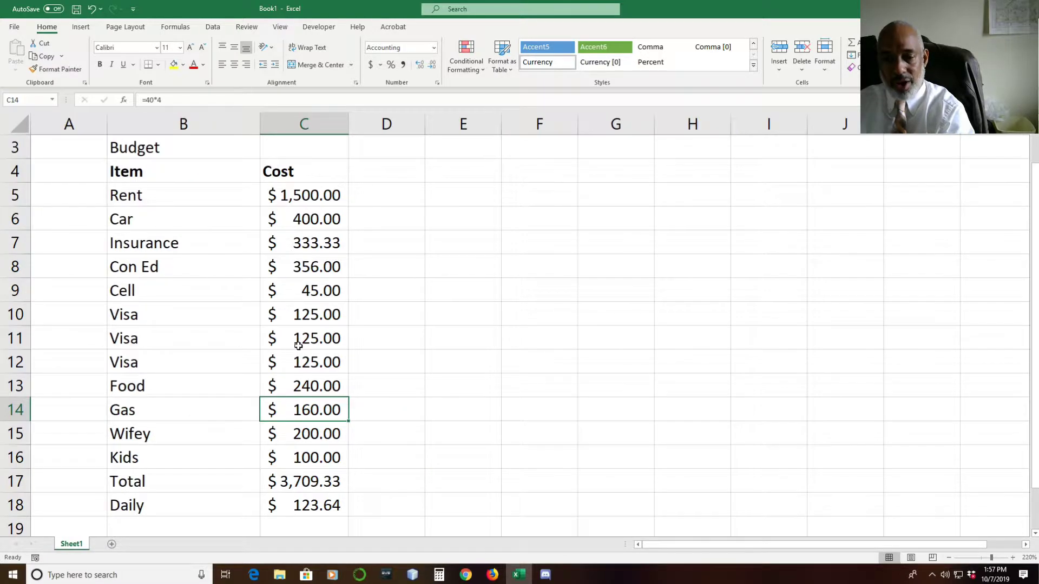
{"action": "scroll", "coordinate": [298, 346], "scroll_direction": "down", "scroll_amount": 1}
{"action": "scroll", "coordinate": [298, 346], "scroll_direction": "up", "scroll_amount": 1}
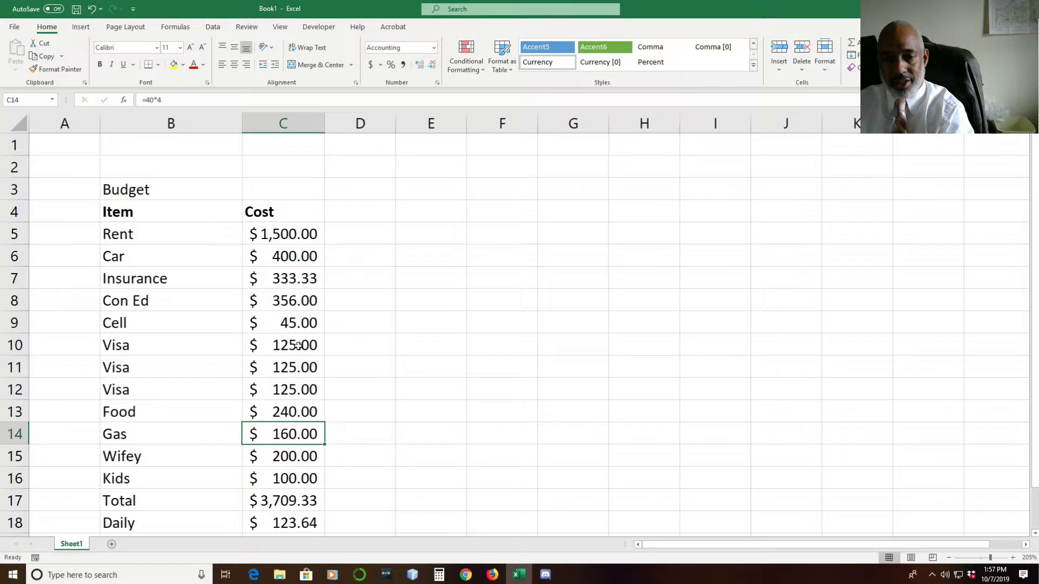
{"action": "scroll", "coordinate": [298, 346], "scroll_direction": "down", "scroll_amount": 2}
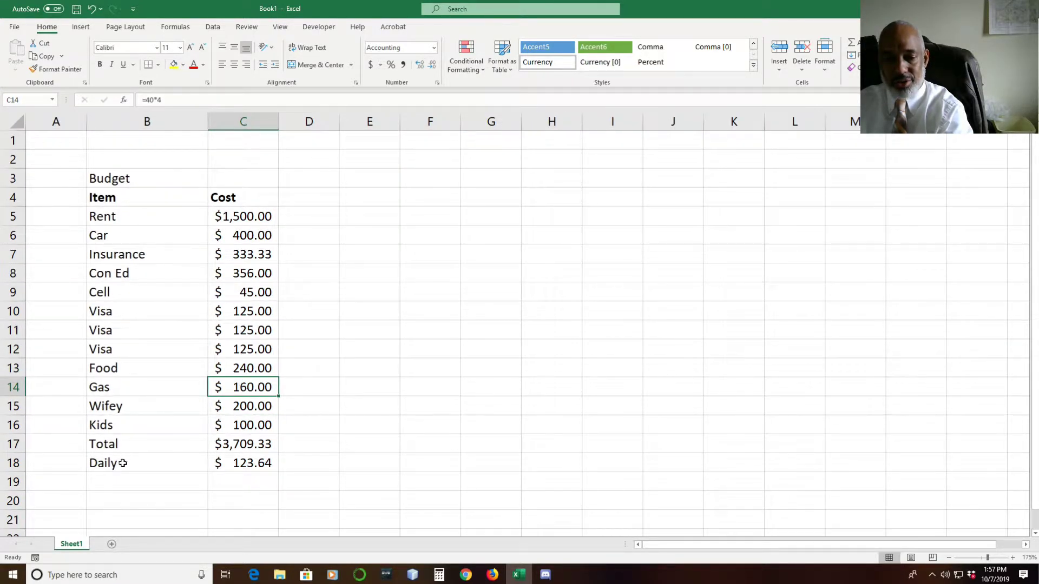
{"action": "left_click_drag", "start_coordinate": [138, 449], "coordinate": [225, 445]}
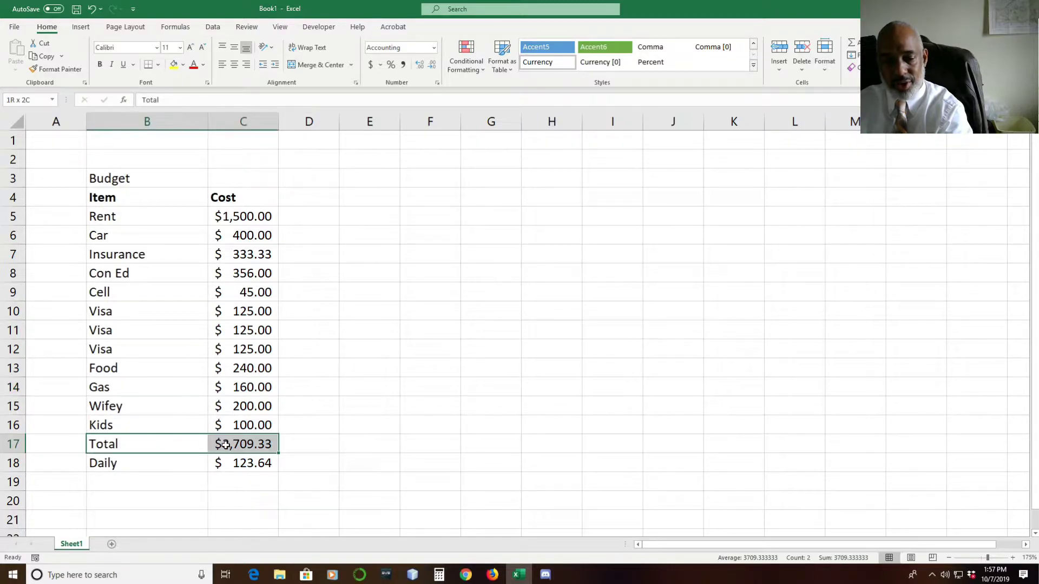
{"action": "left_click", "coordinate": [210, 475]}
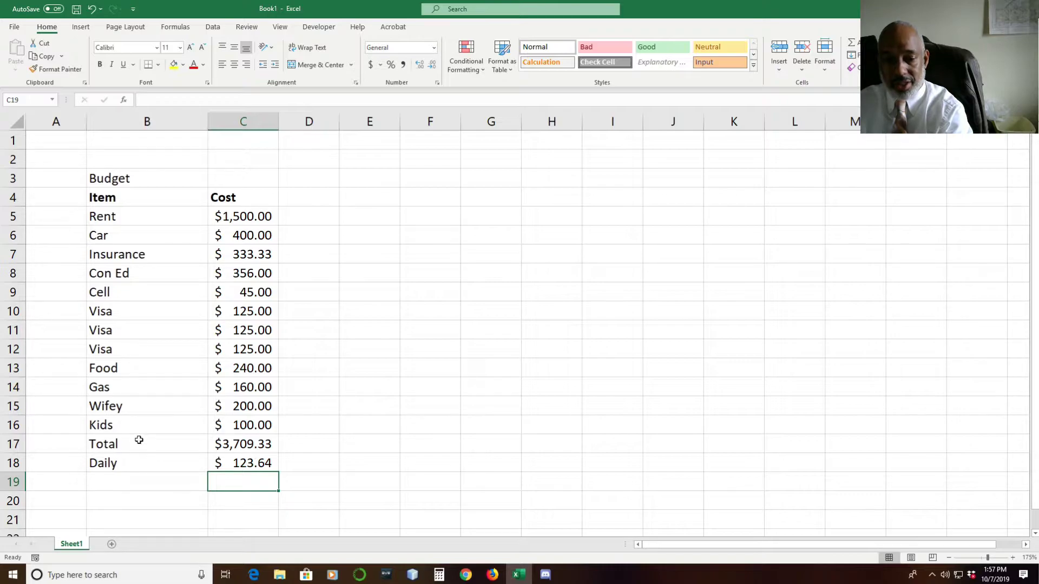
{"action": "left_click_drag", "start_coordinate": [139, 440], "coordinate": [222, 449]}
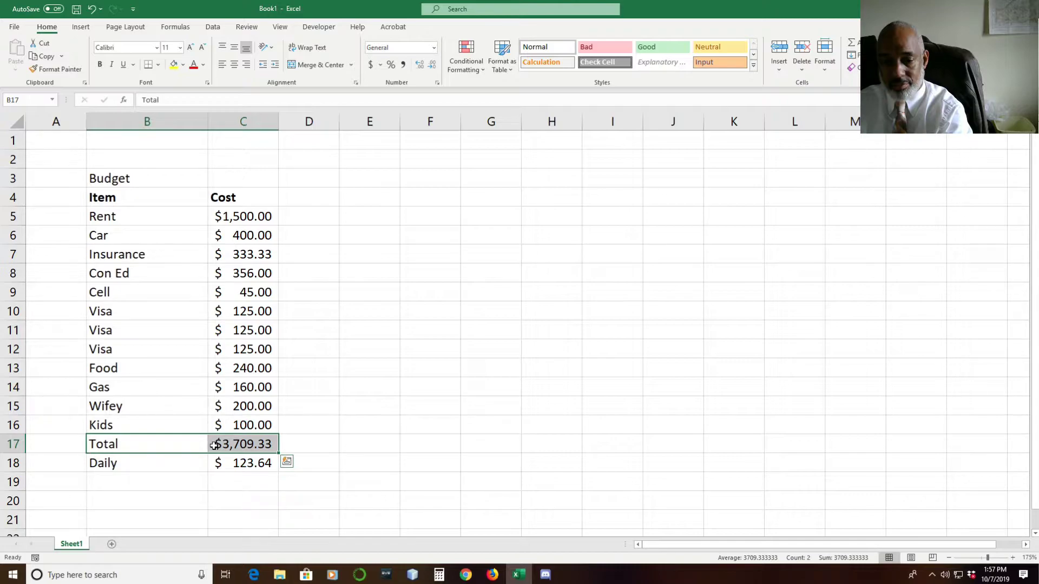
{"action": "left_click", "coordinate": [753, 65]}
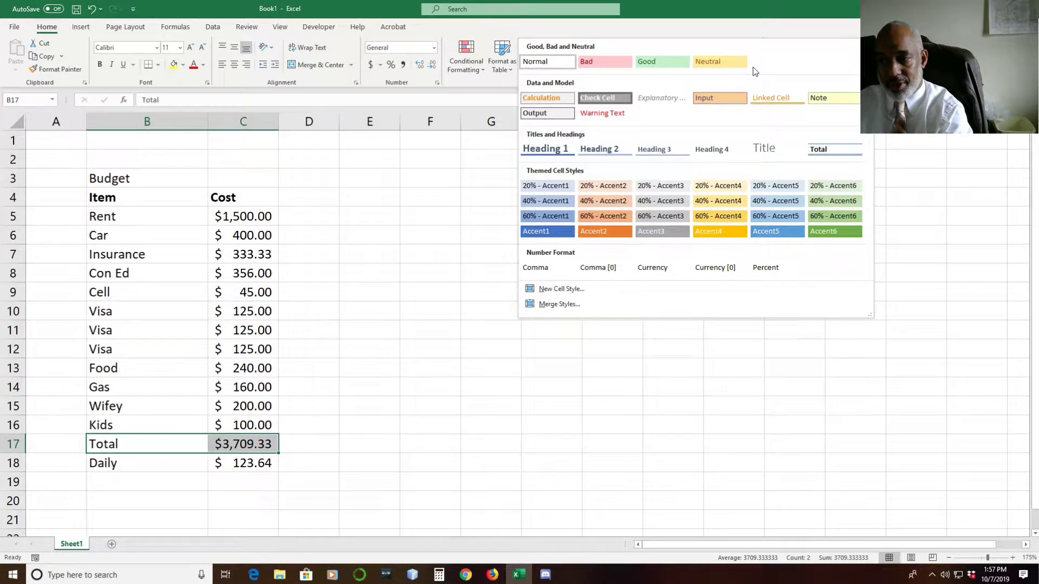
{"action": "left_click", "coordinate": [824, 153]}
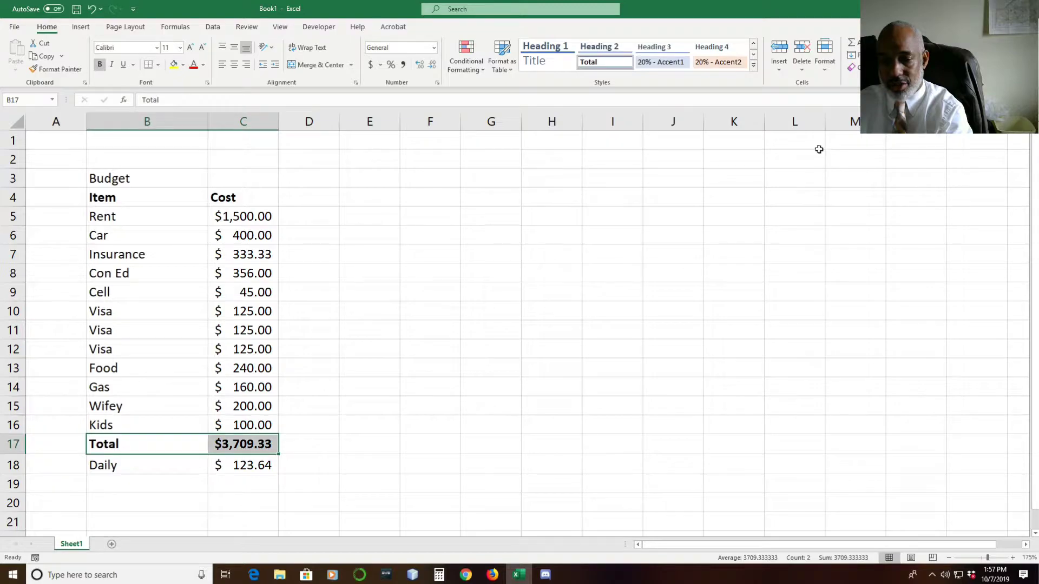
{"action": "left_click", "coordinate": [344, 385]}
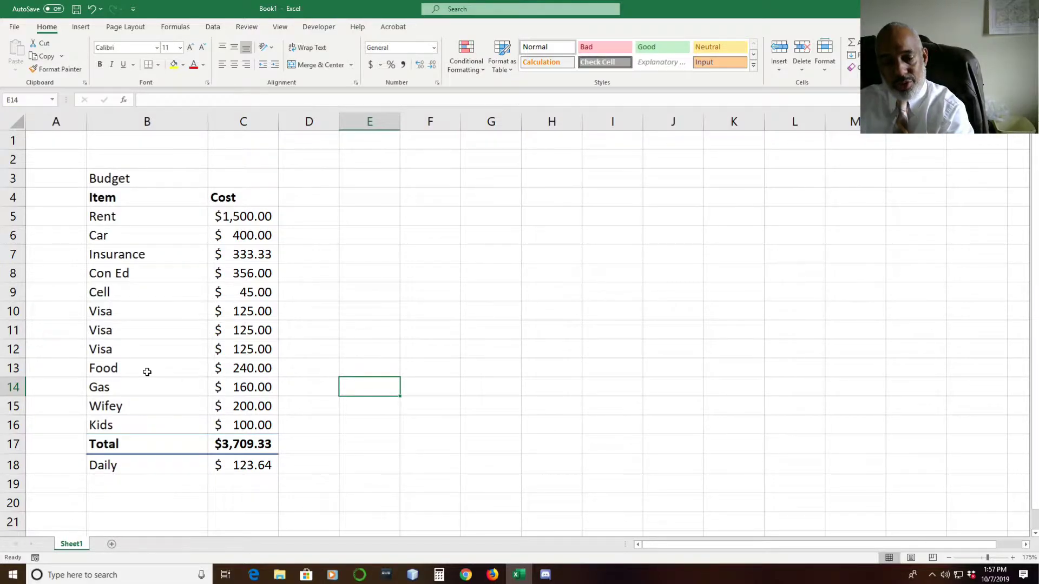
{"action": "left_click", "coordinate": [264, 219]}
{"action": "left_click", "coordinate": [246, 237]}
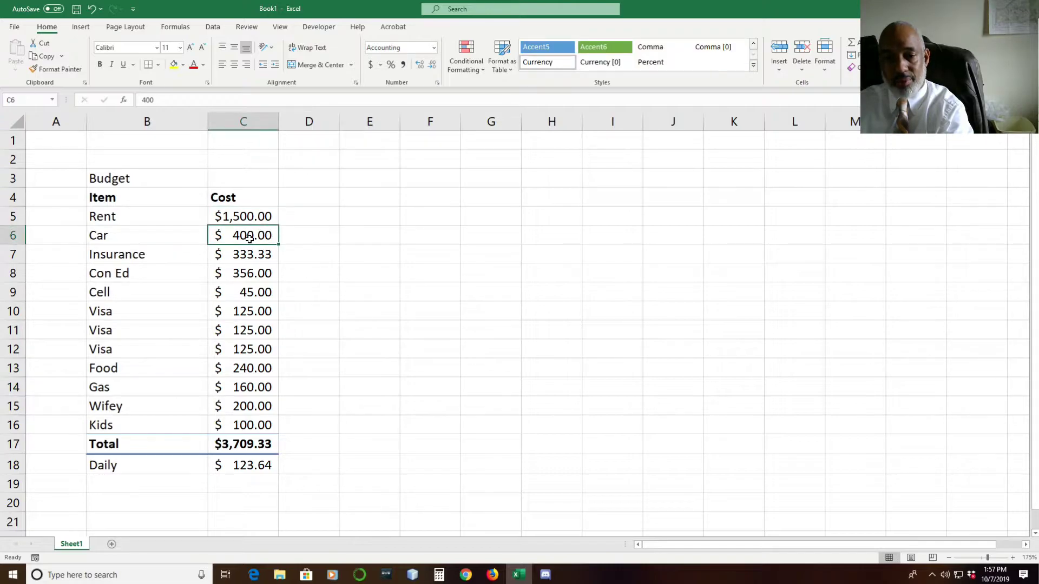
{"action": "left_click", "coordinate": [246, 269]}
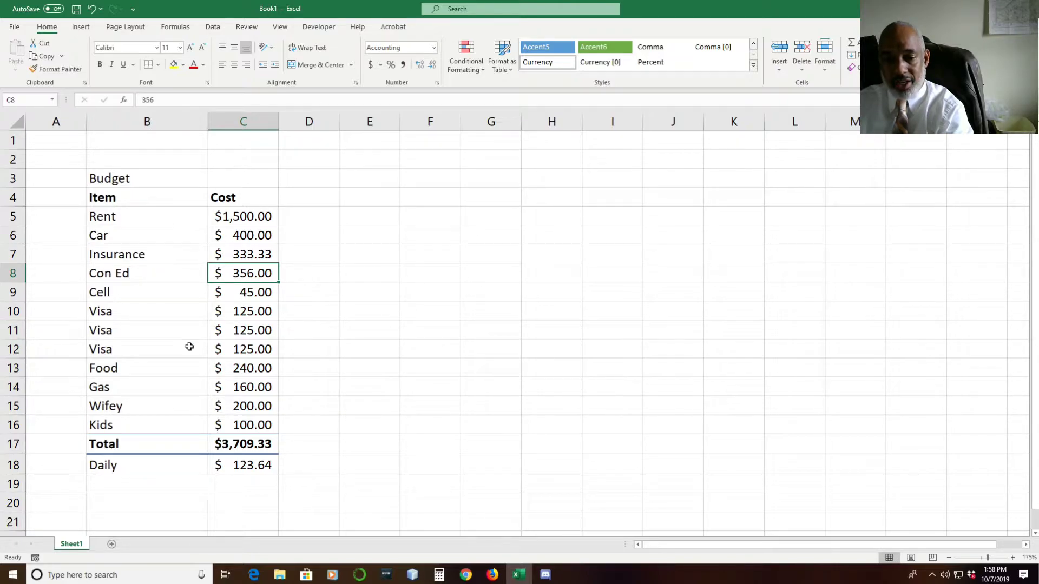
Start a loan table below the budget by entering Loan in B21 and Rate in B22
{"action": "scroll", "coordinate": [190, 347], "scroll_direction": "down", "scroll_amount": 1}
{"action": "scroll", "coordinate": [190, 347], "scroll_direction": "down", "scroll_amount": 5}
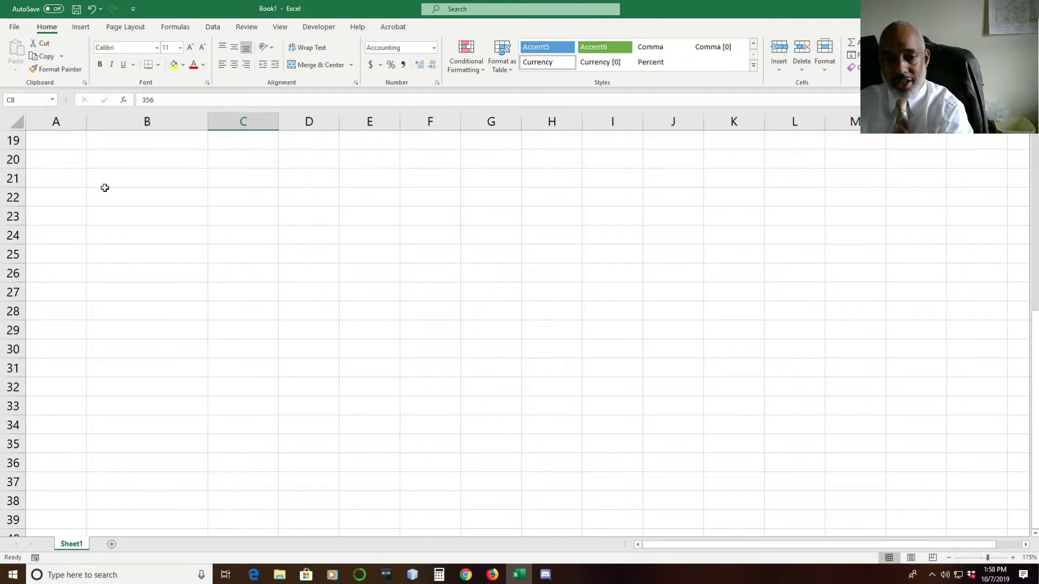
{"action": "left_click", "coordinate": [152, 182]}
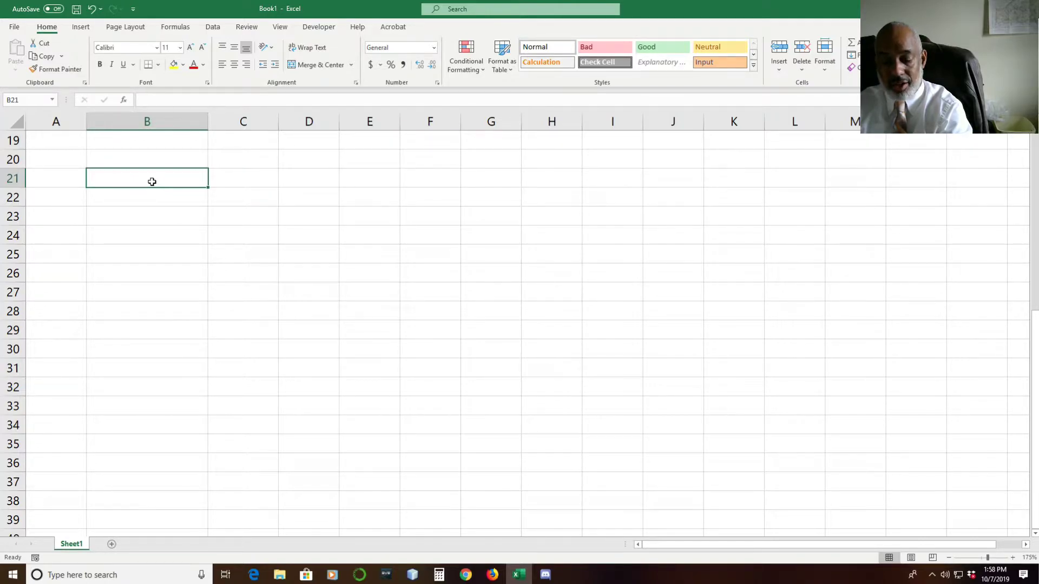
{"action": "type", "text": "Loan"}
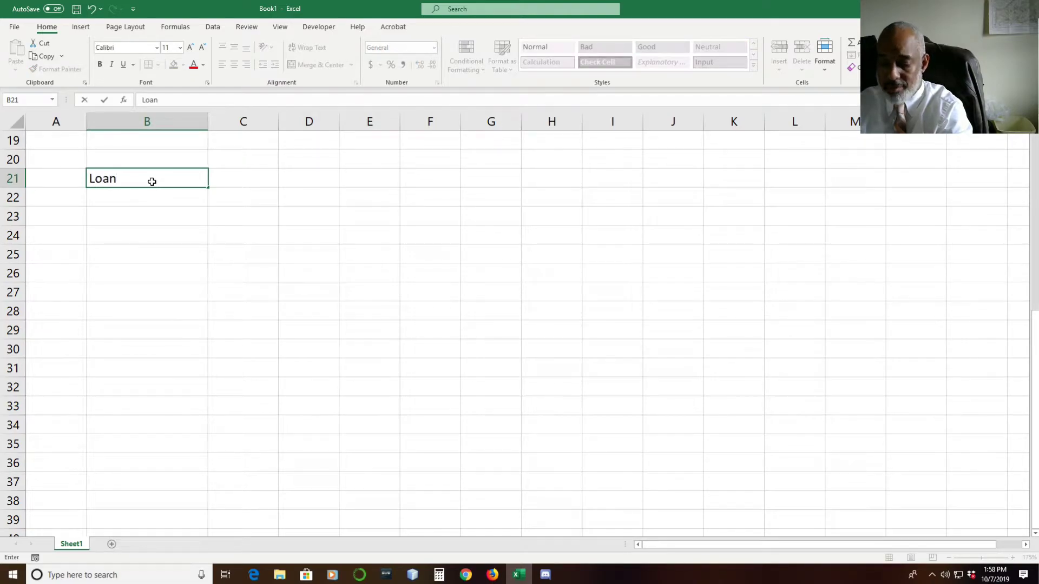
{"action": "key", "text": "Tab"}
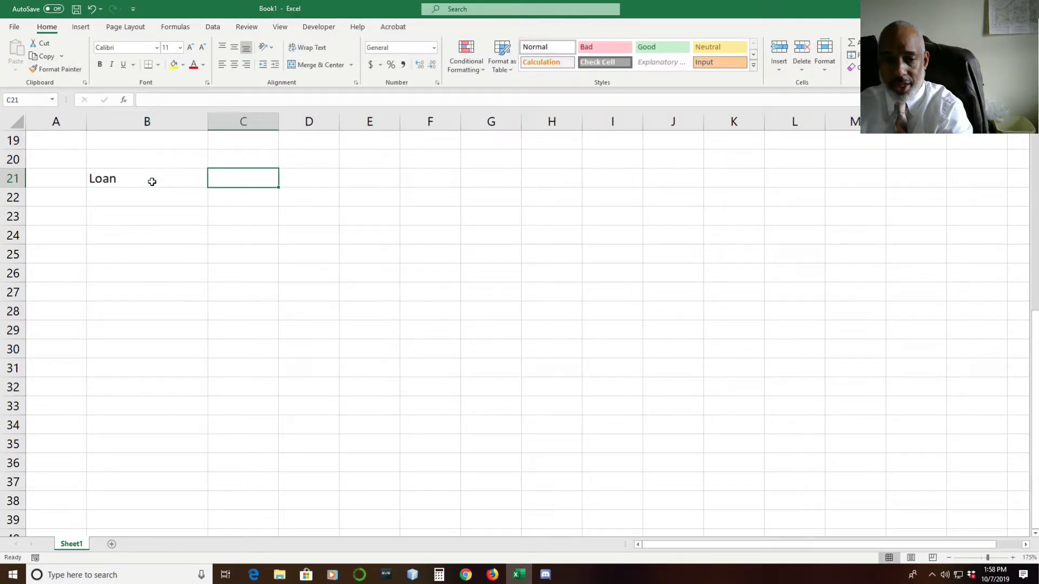
{"action": "key", "text": "Return"}
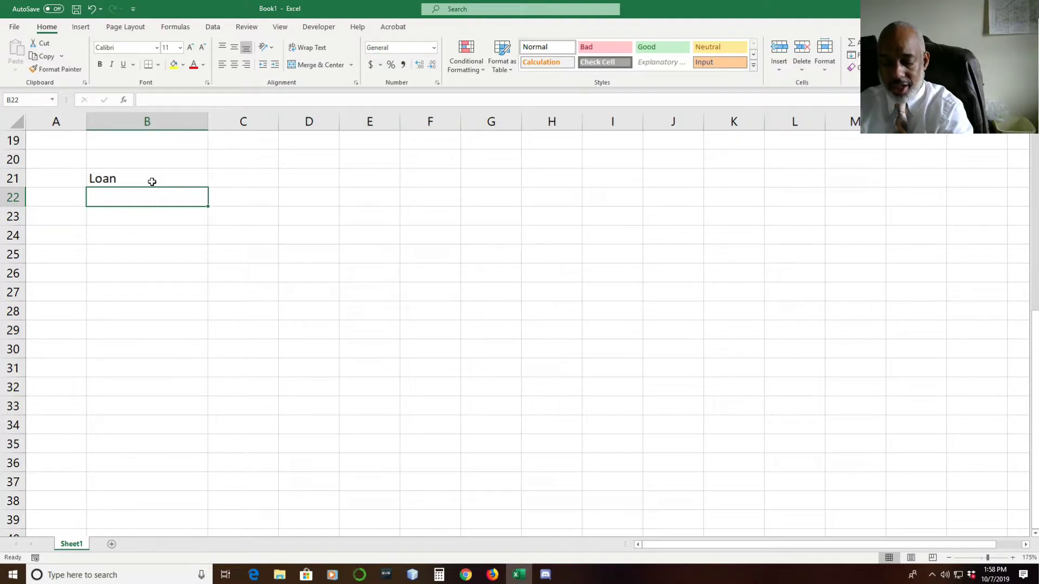
{"action": "type", "text": "Rate"}
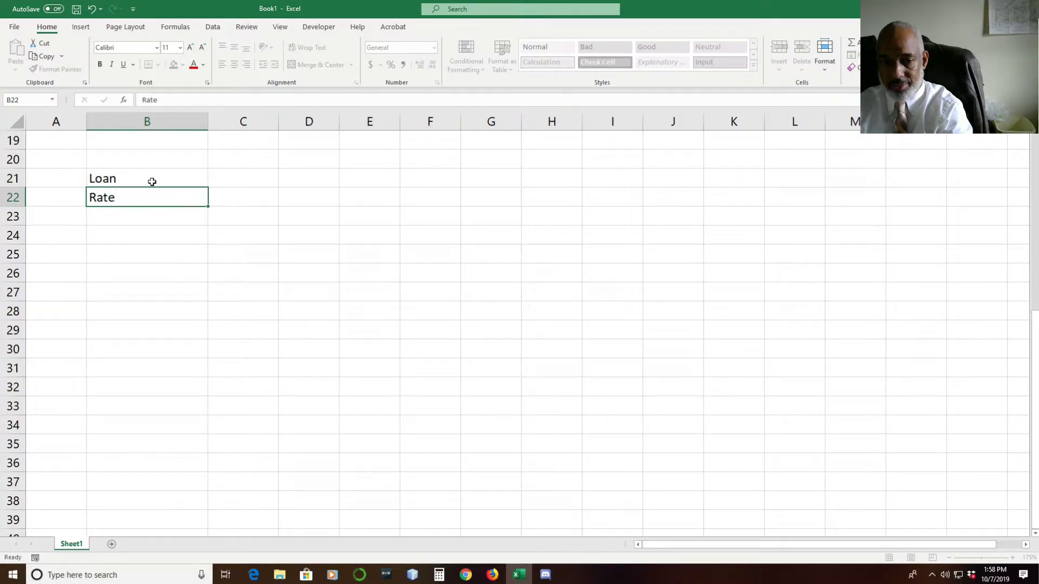
{"action": "key", "text": "Return"}
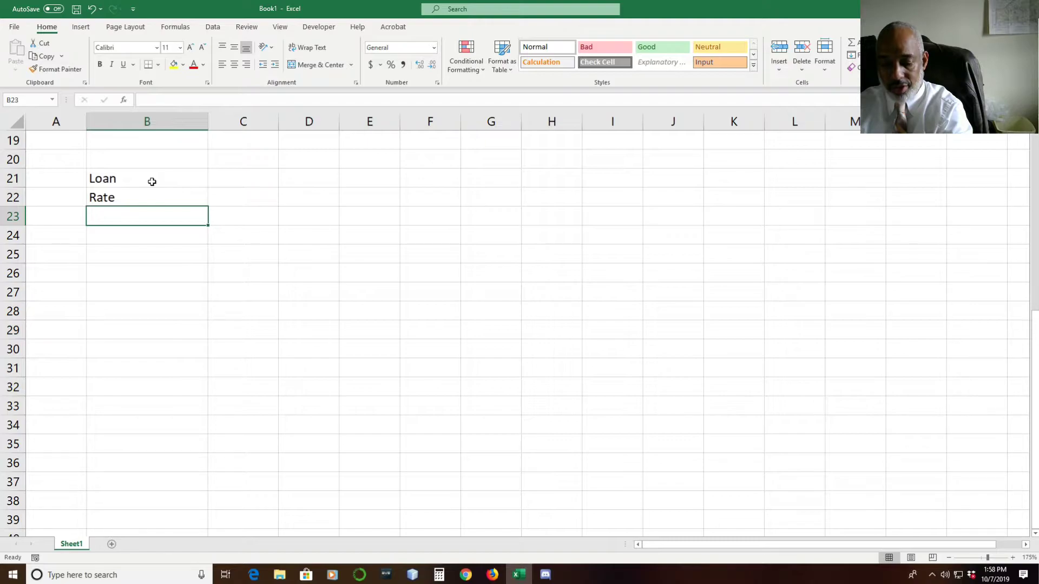
Add the labels Loan Amt in B23 and Time in B24
{"action": "type", "text": "L"}
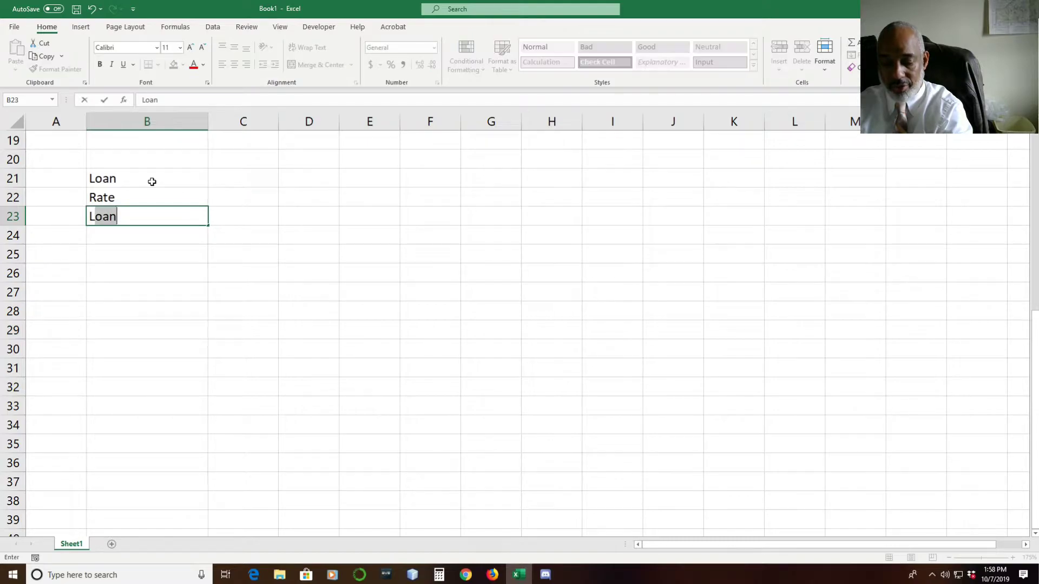
{"action": "type", "text": "oa"}
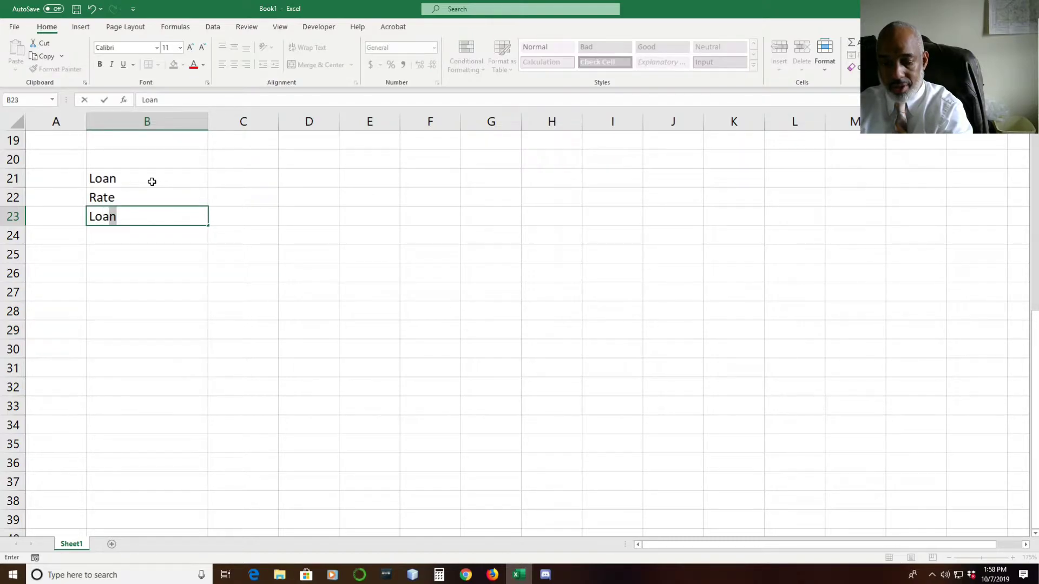
{"action": "type", "text": "n Amt"}
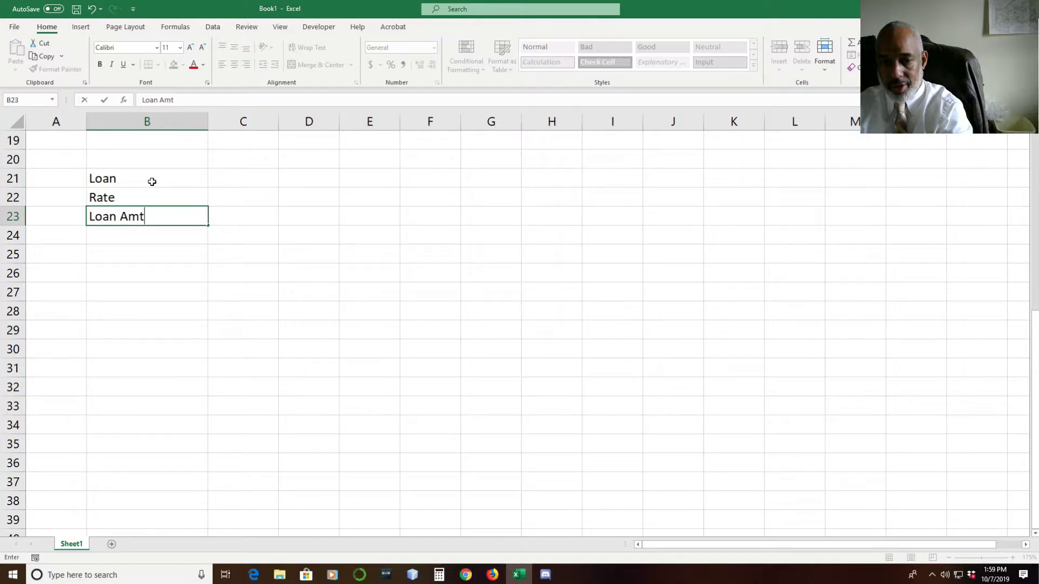
{"action": "key", "text": "Return"}
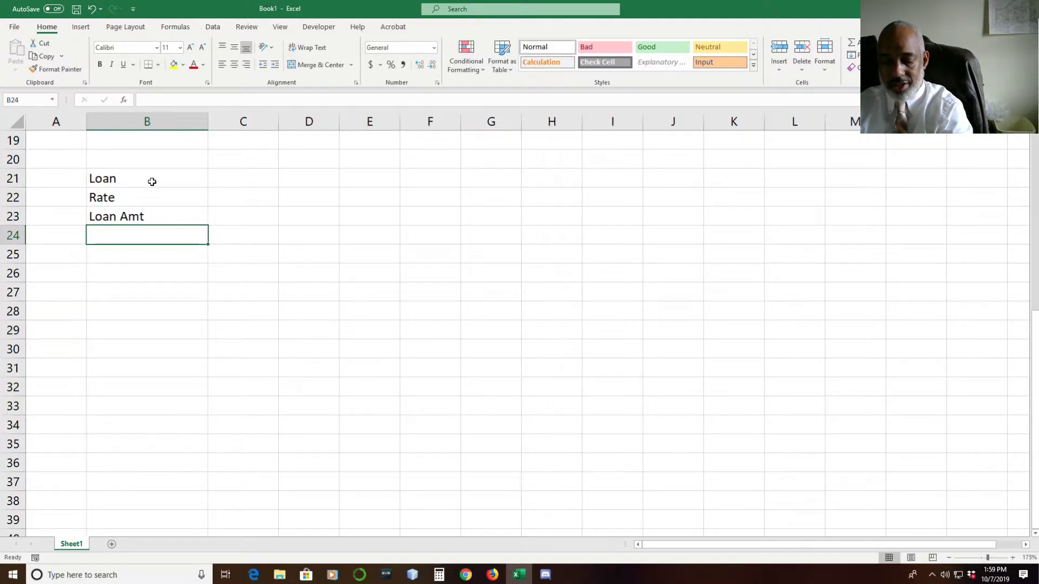
{"action": "type", "text": "T"}
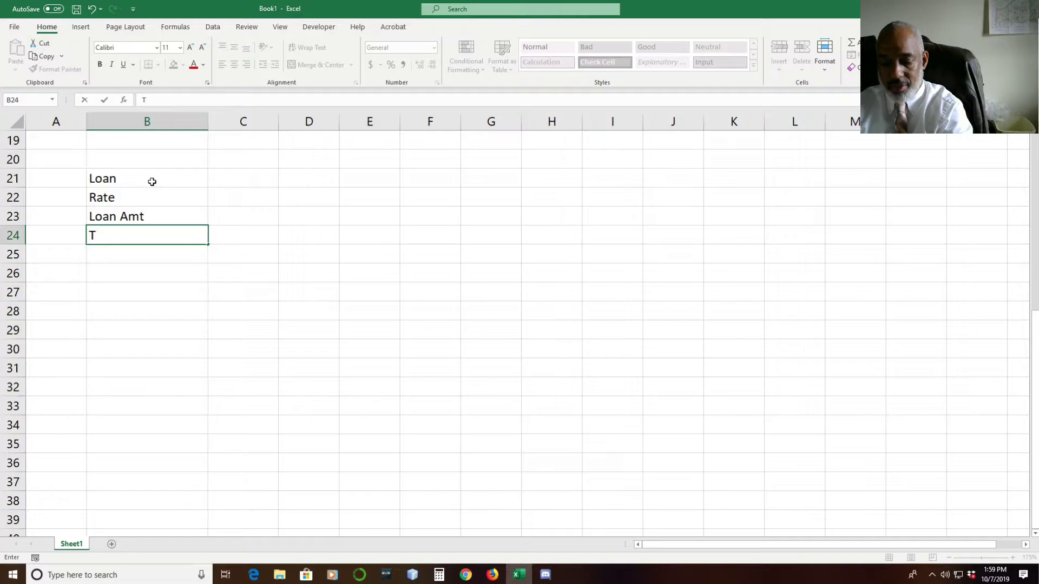
{"action": "type", "text": "ime"}
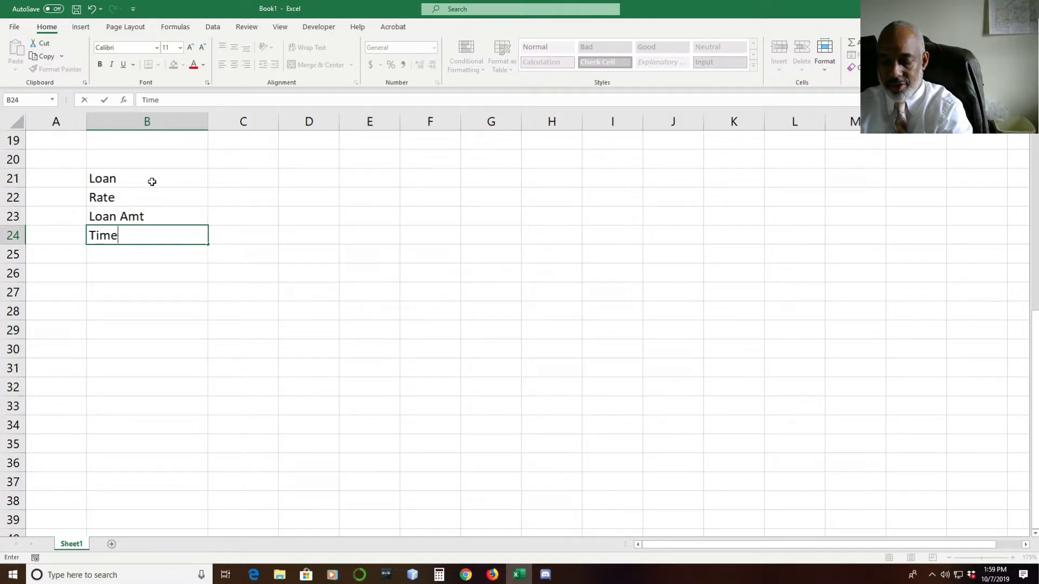
{"action": "key", "text": "Return"}
{"action": "key", "text": "Up"}
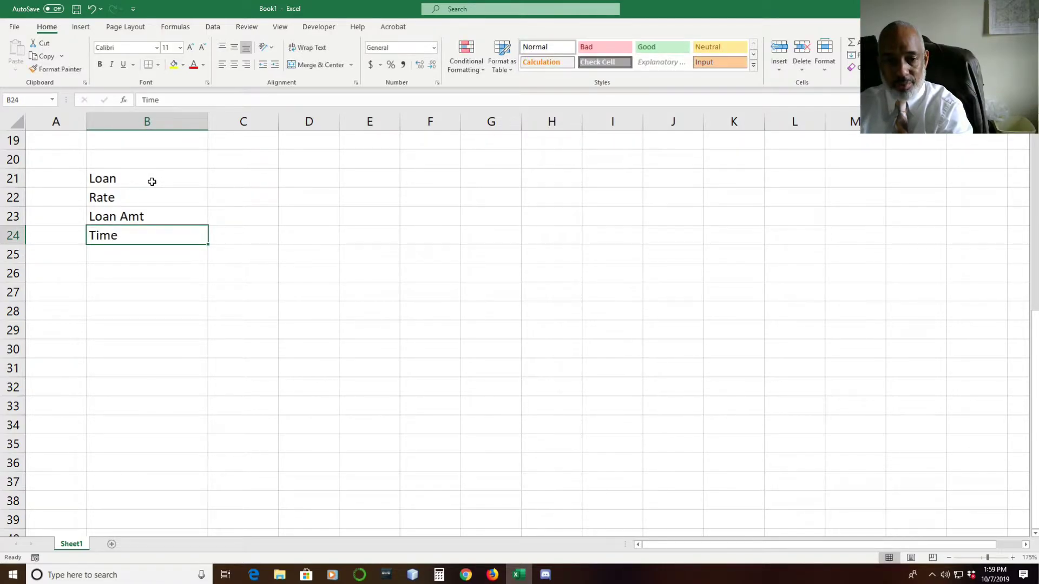
{"action": "key", "text": "Down"}
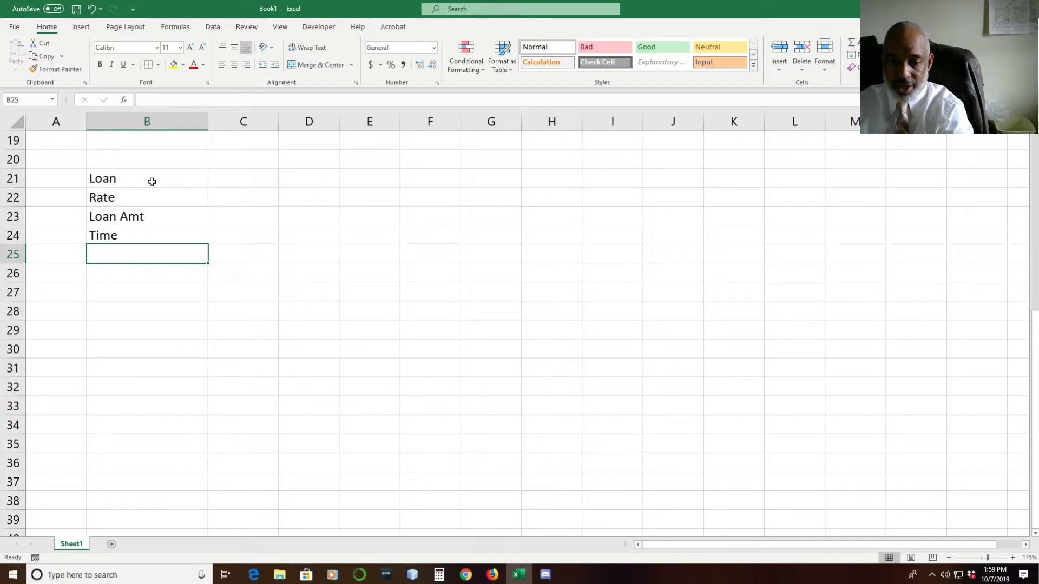
Enter a rate of 5% in C22 and a loan amount of 20000 in C23, formatted as dollar Accounting
{"action": "left_click", "coordinate": [230, 200]}
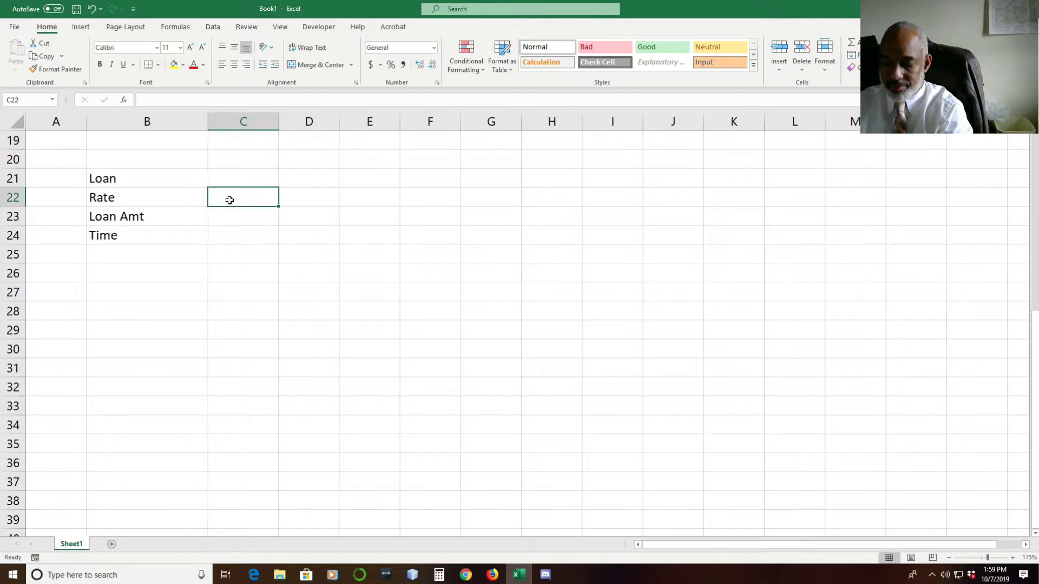
{"action": "type", "text": "5%"}
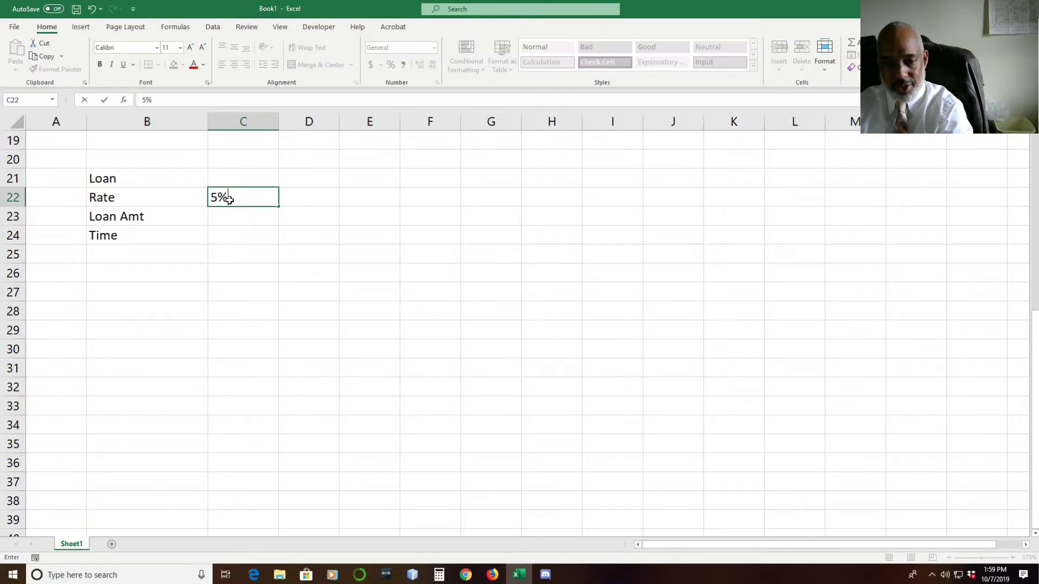
{"action": "key", "text": "Return"}
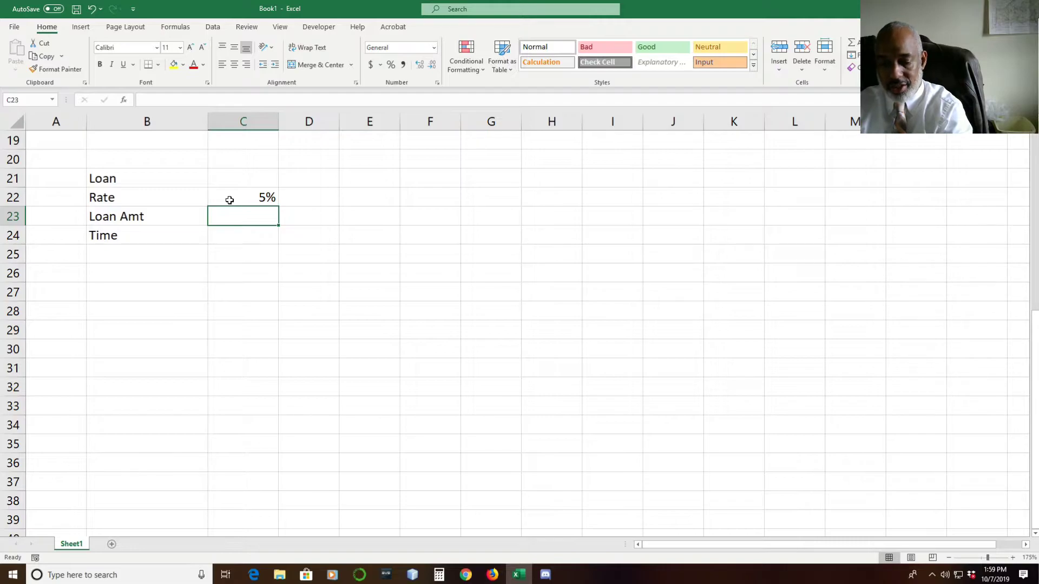
{"action": "type", "text": "20000"}
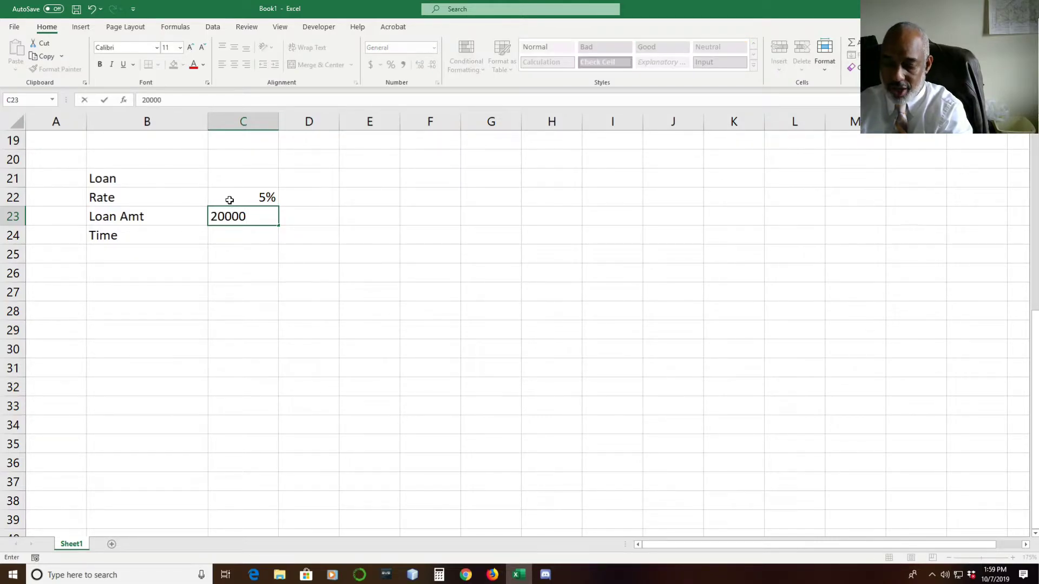
{"action": "key", "text": "Return"}
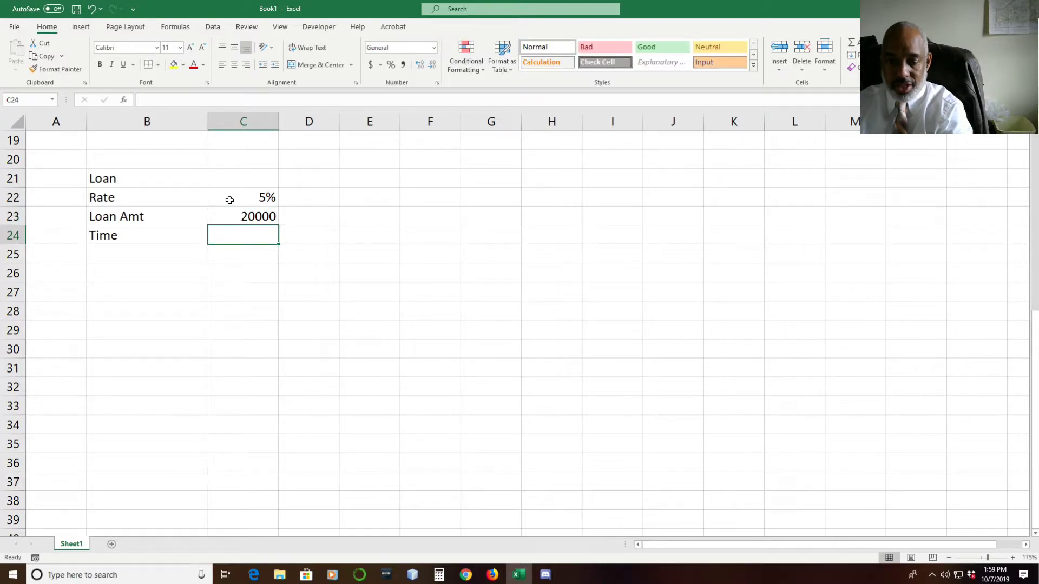
{"action": "left_click", "coordinate": [235, 216]}
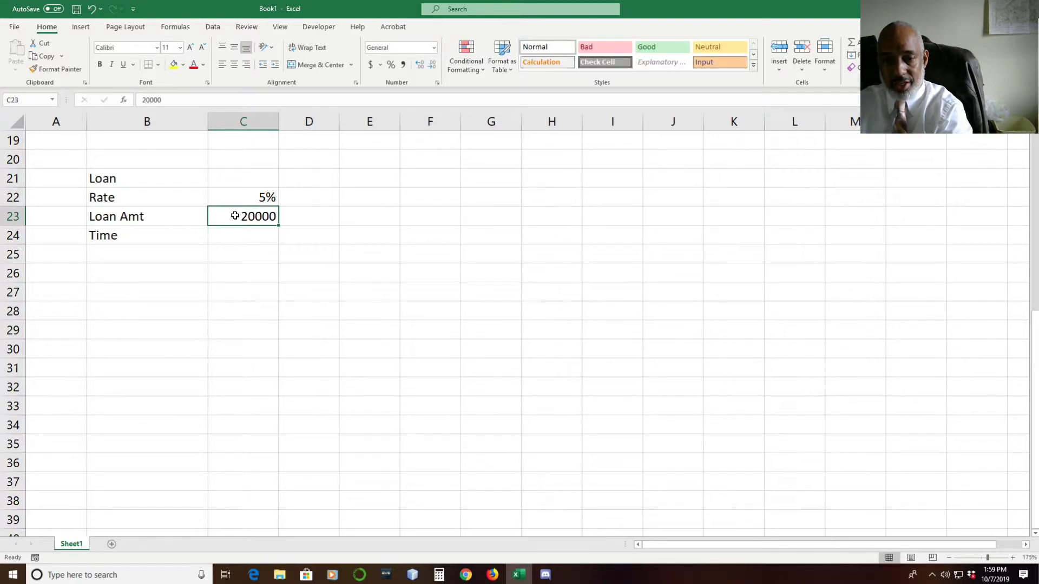
{"action": "left_click", "coordinate": [370, 65]}
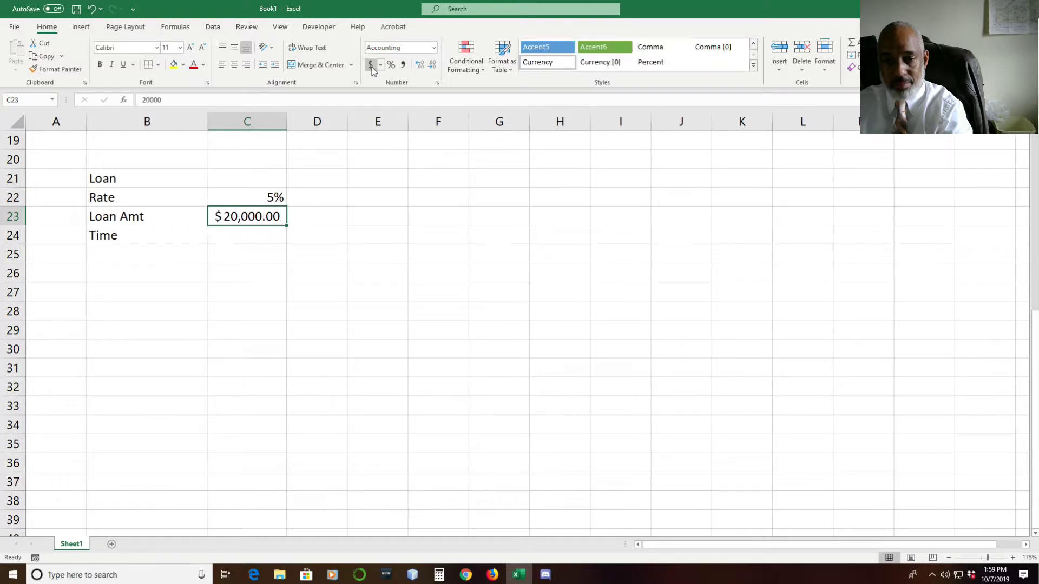
Enter 5 as the loan time in C24 and change the label in B24 to Time Years
{"action": "left_click", "coordinate": [235, 235]}
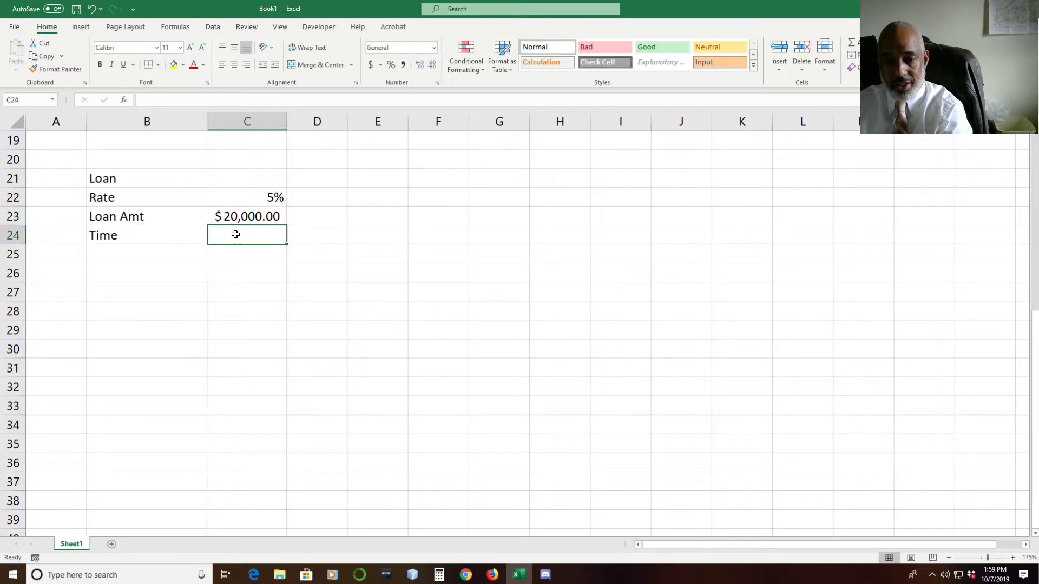
{"action": "left_click", "coordinate": [259, 192]}
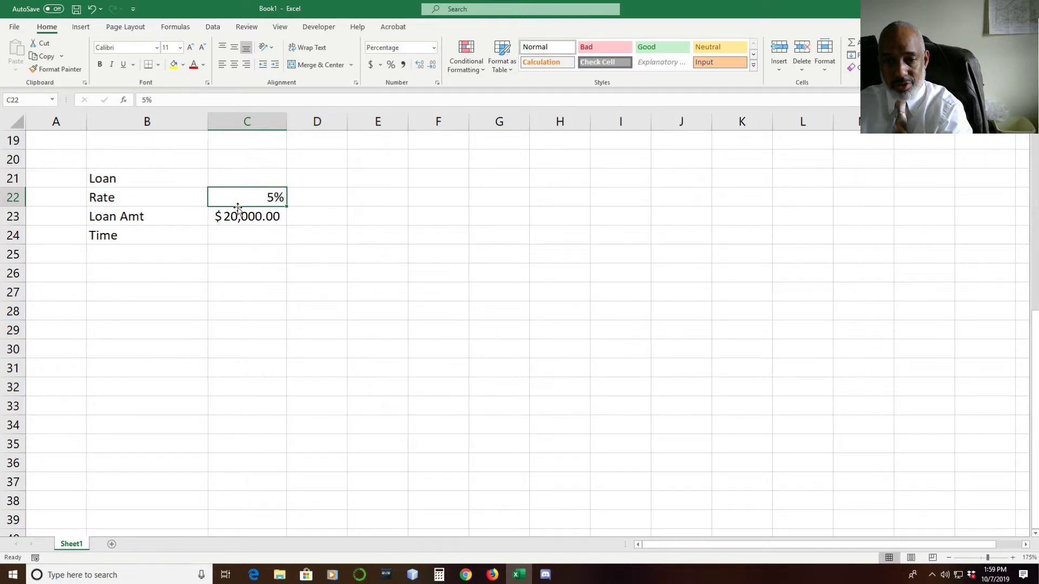
{"action": "left_click", "coordinate": [215, 232]}
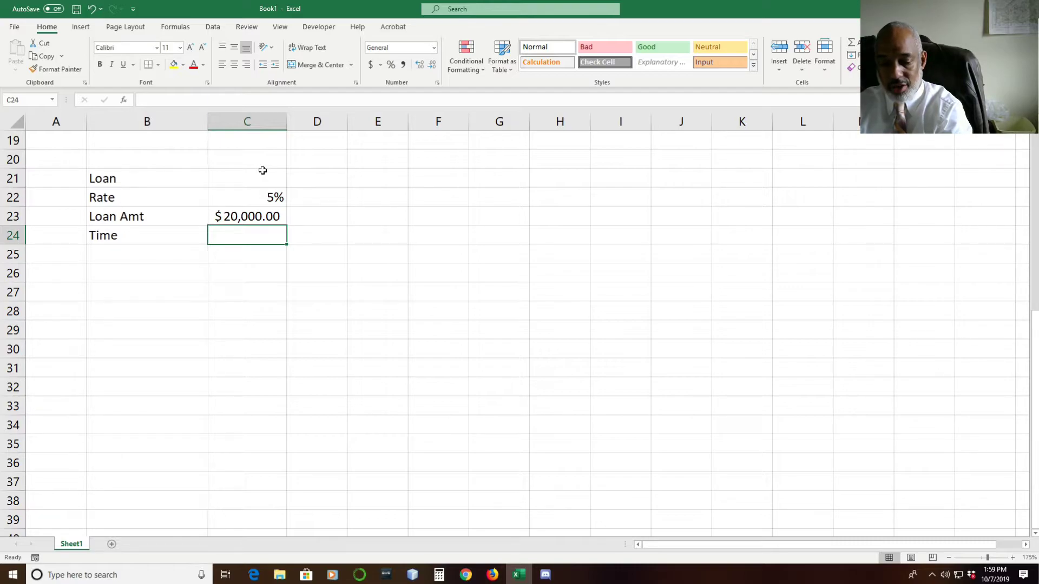
{"action": "type", "text": "5"}
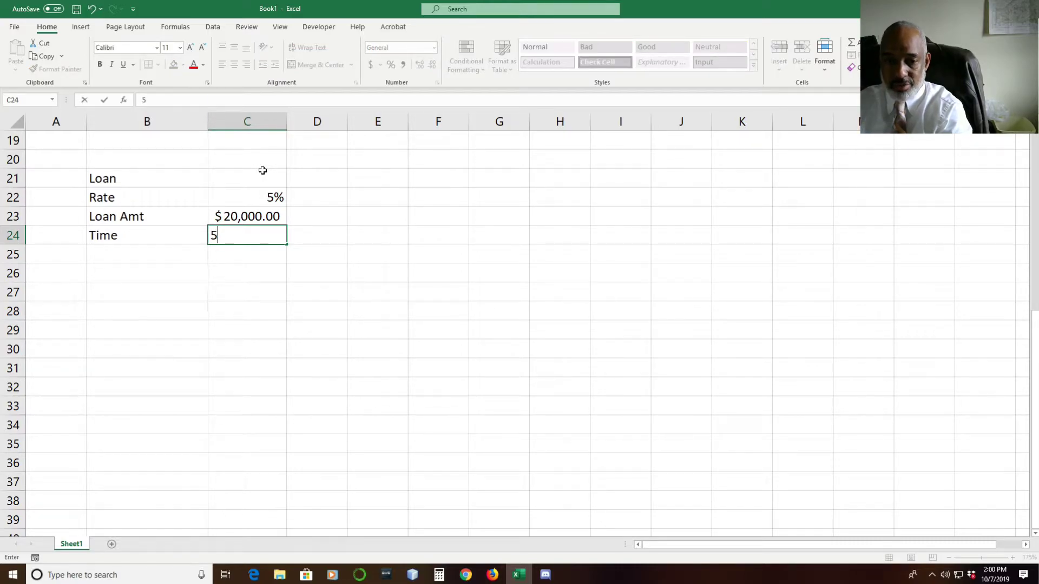
{"action": "left_click", "coordinate": [170, 235]}
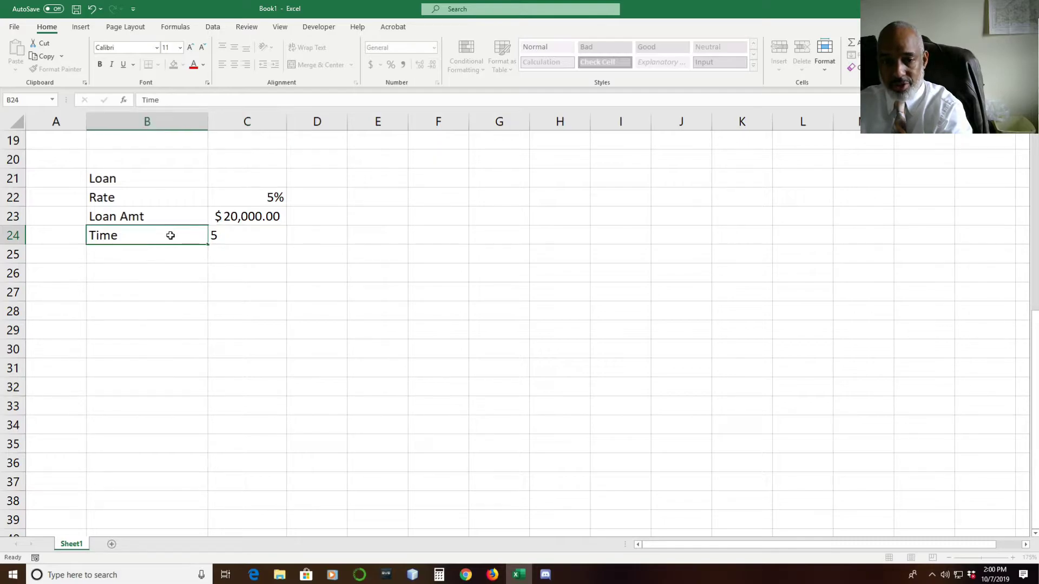
{"action": "double_click", "coordinate": [170, 236]}
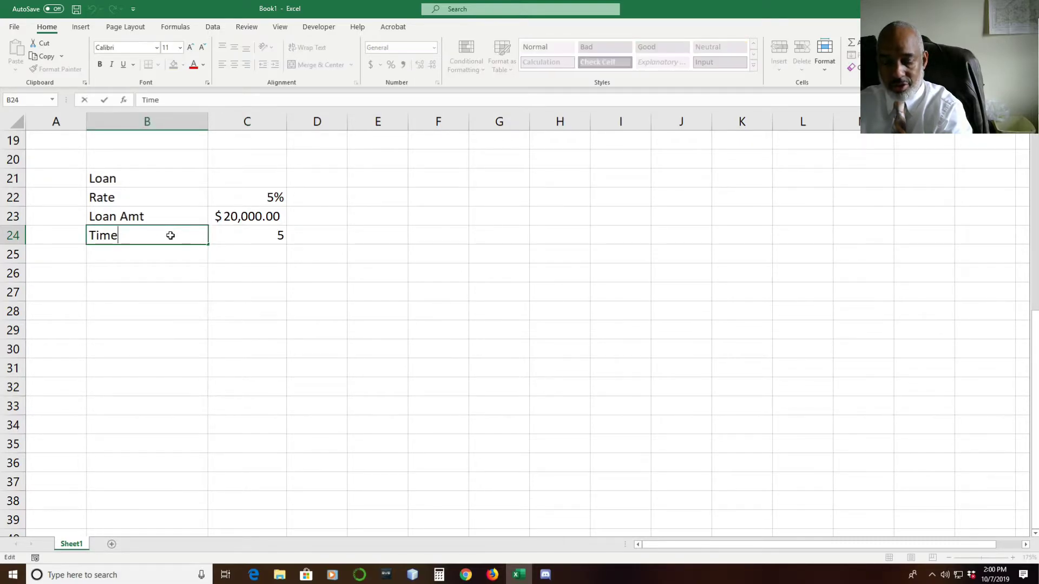
{"action": "type", "text": "Years"}
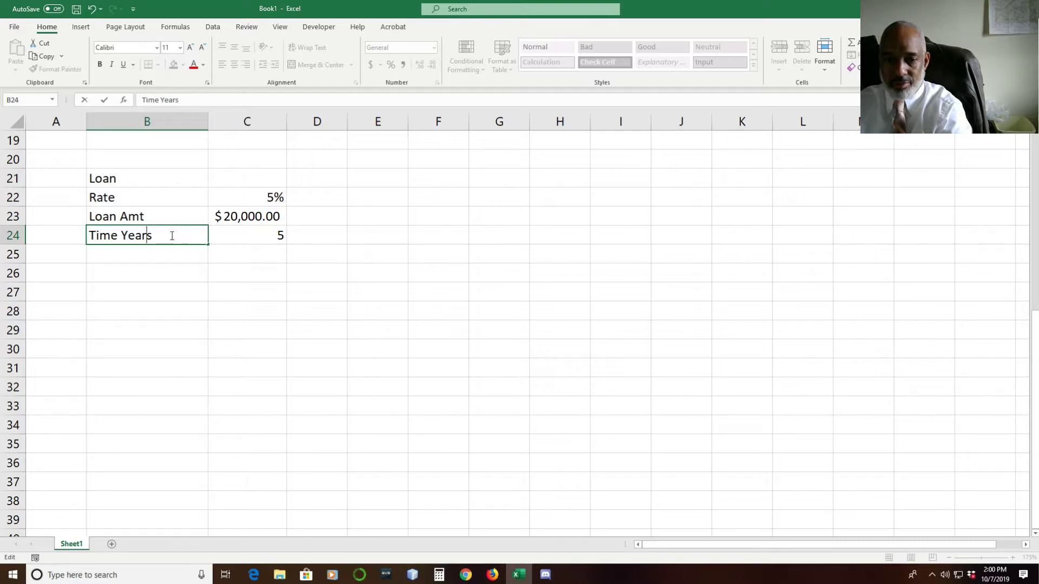
{"action": "key", "text": "Return"}
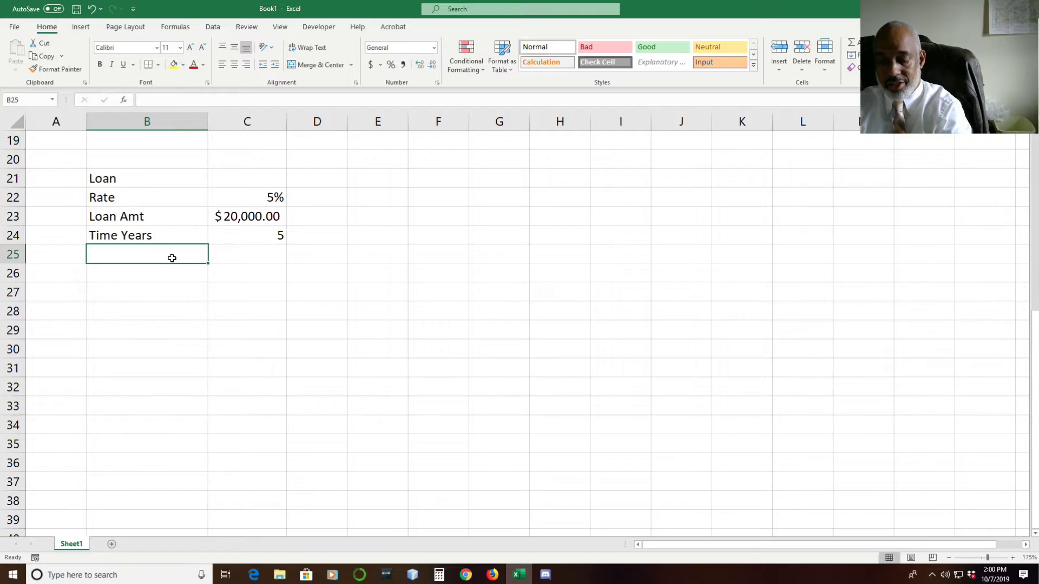
Enter the label Monthly Payment in B25, below Time Years
{"action": "type", "text": "M"}
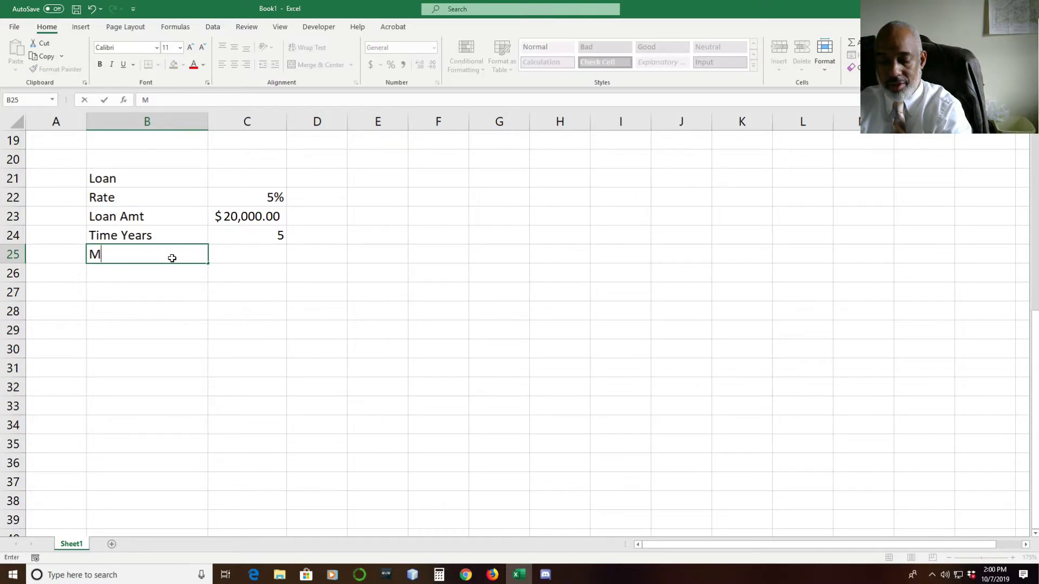
{"action": "type", "text": "onthly "}
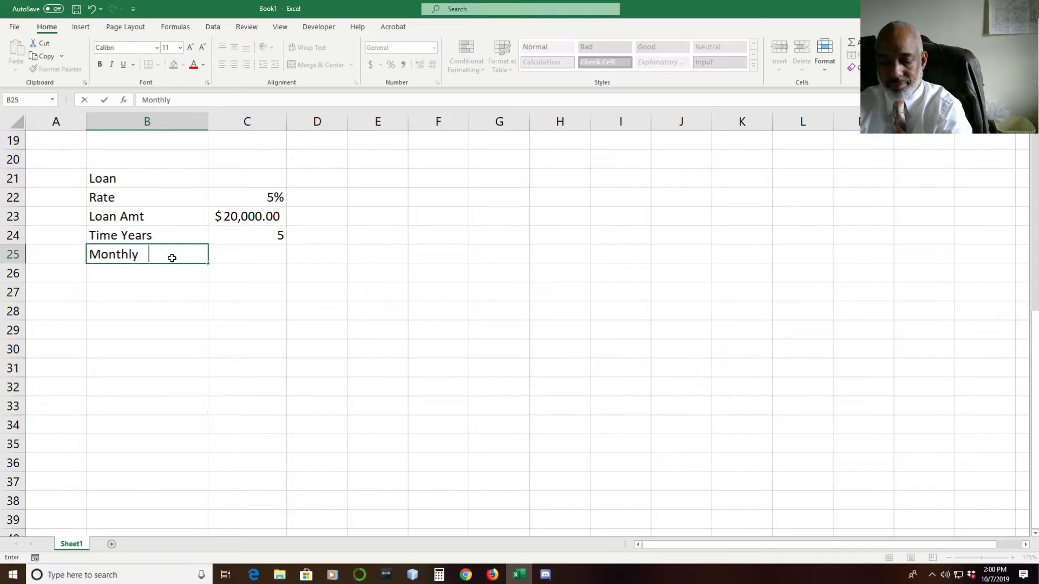
{"action": "type", "text": "Payment"}
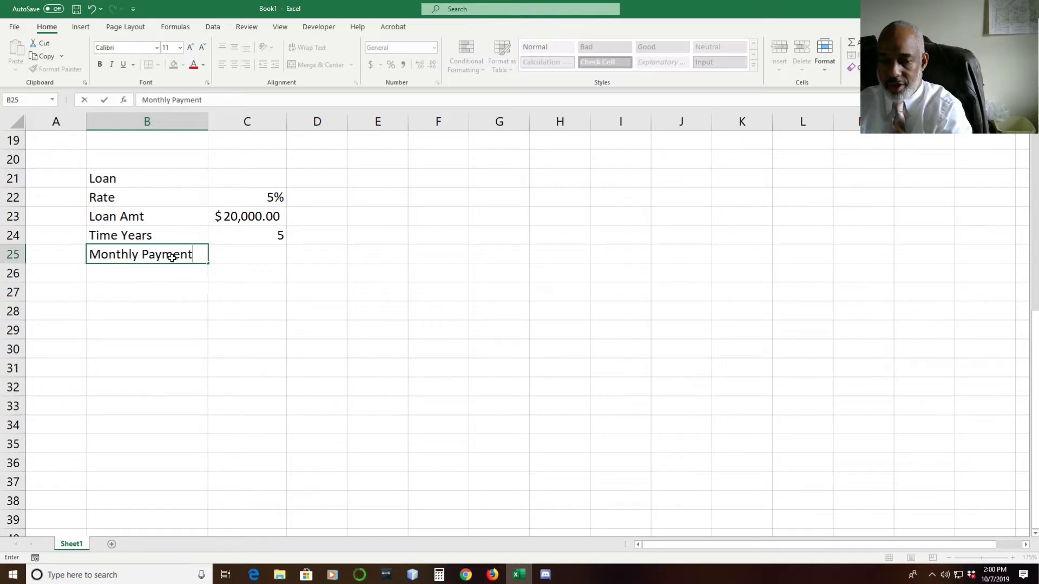
{"action": "key", "text": "Tab"}
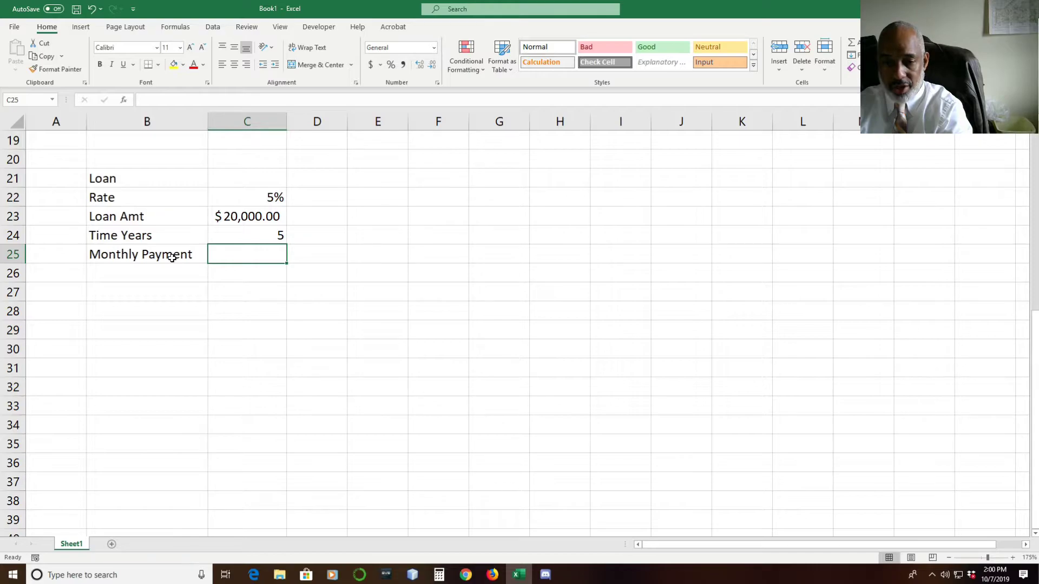
Begin a PMT formula in C25 with the annual rate divided into months, C22/12, as the rate argument
{"action": "type", "text": "="}
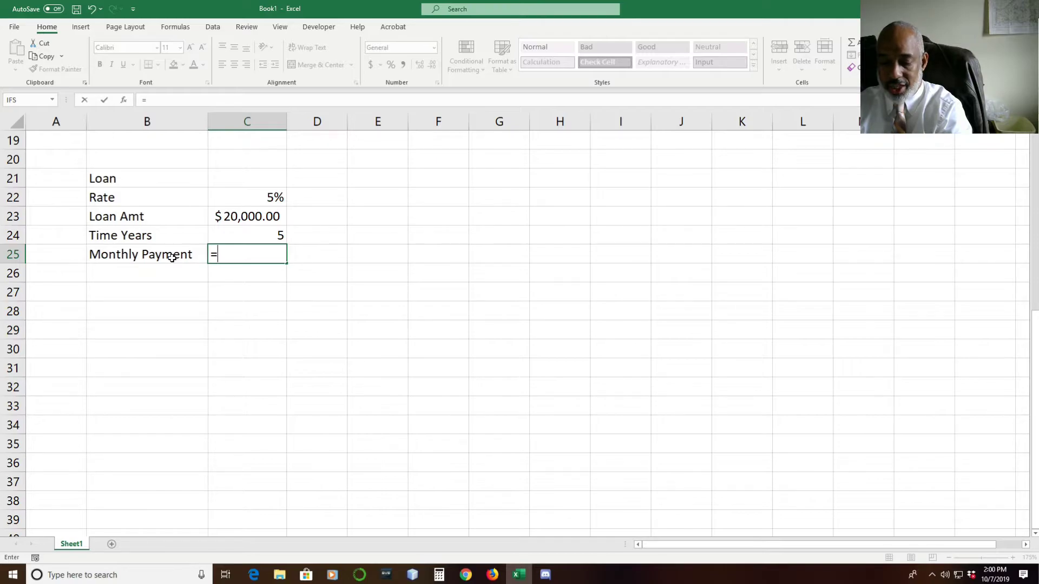
{"action": "type", "text": "PMT"}
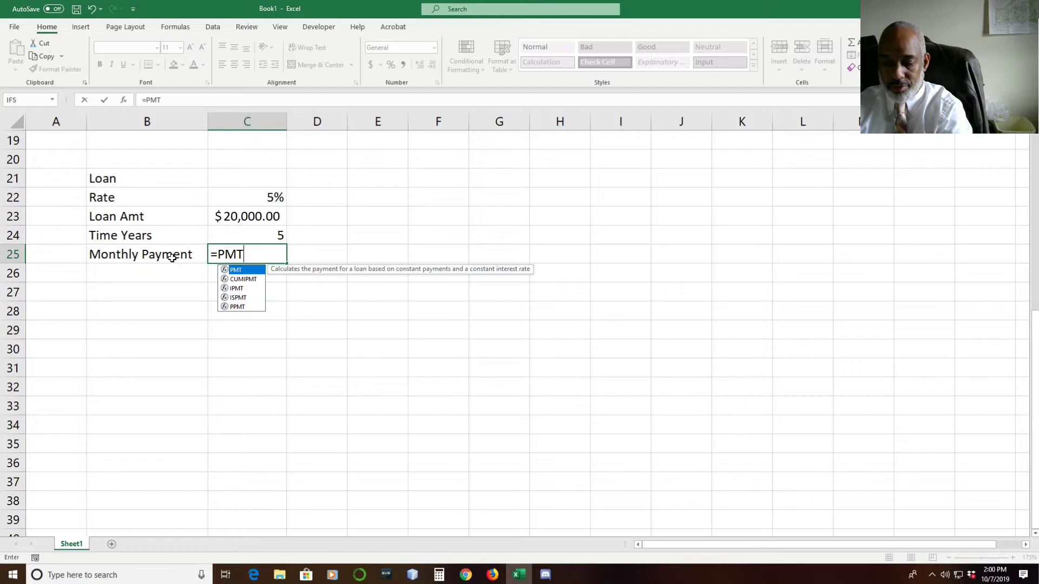
{"action": "type", "text": "("}
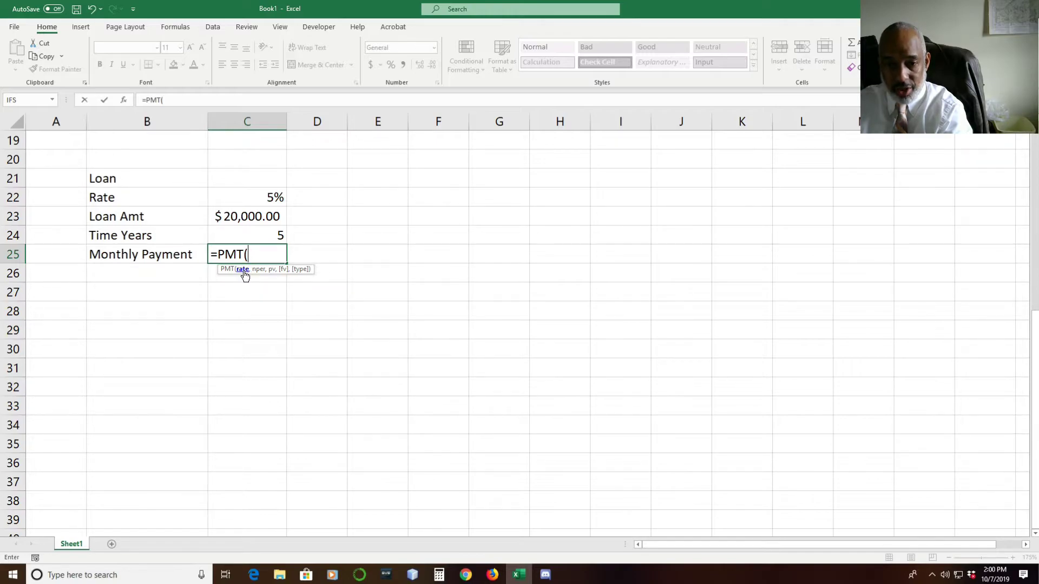
{"action": "left_click", "coordinate": [253, 195]}
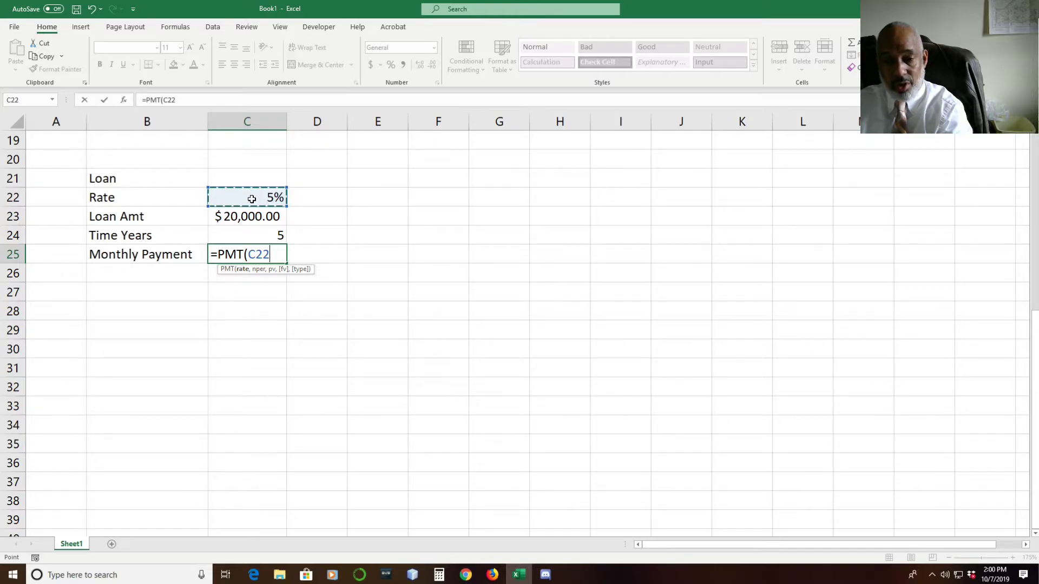
{"action": "type", "text": "/"}
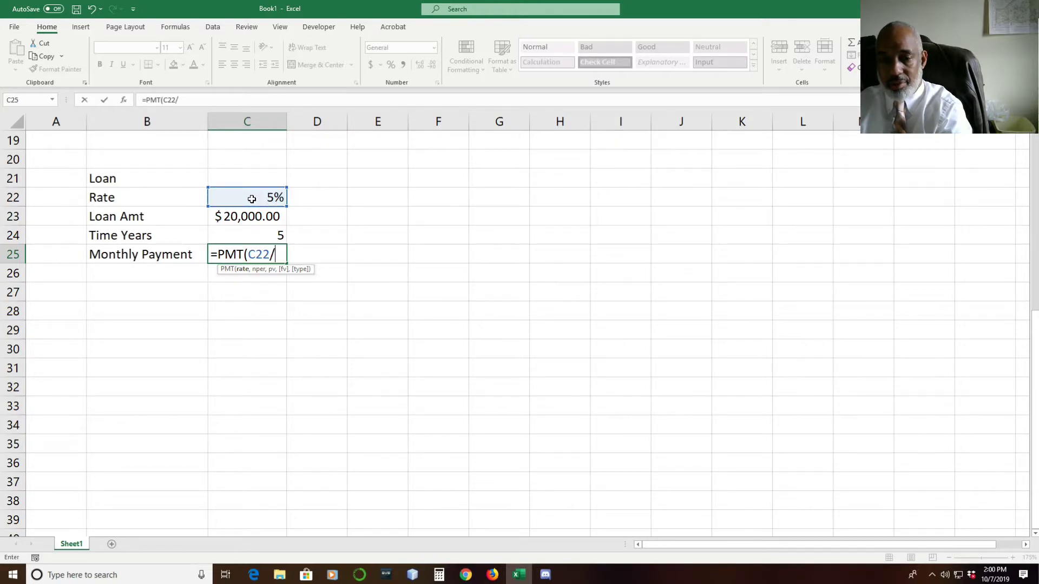
{"action": "type", "text": "2"}
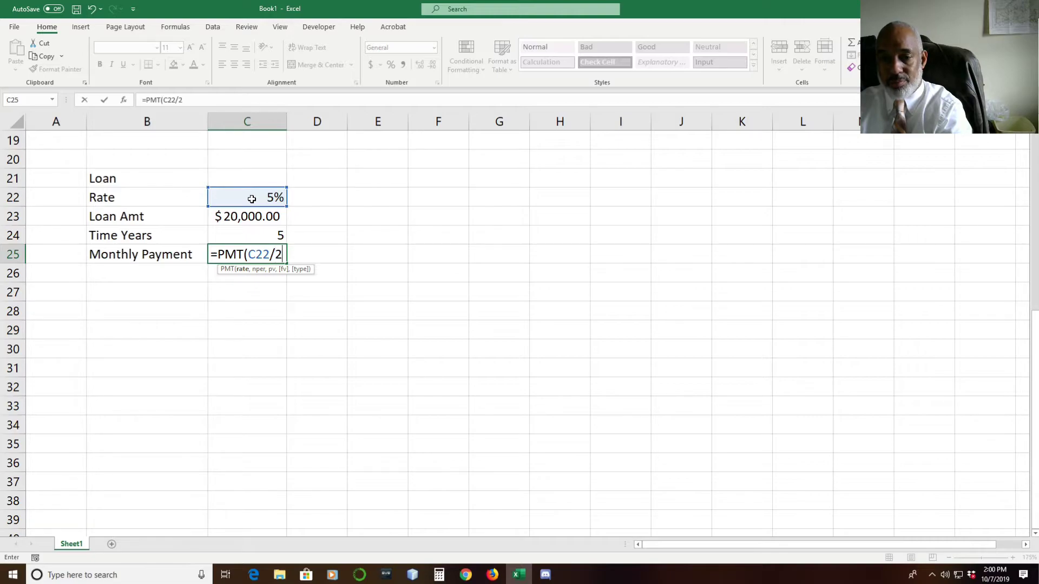
{"action": "key", "text": "BackSpace"}
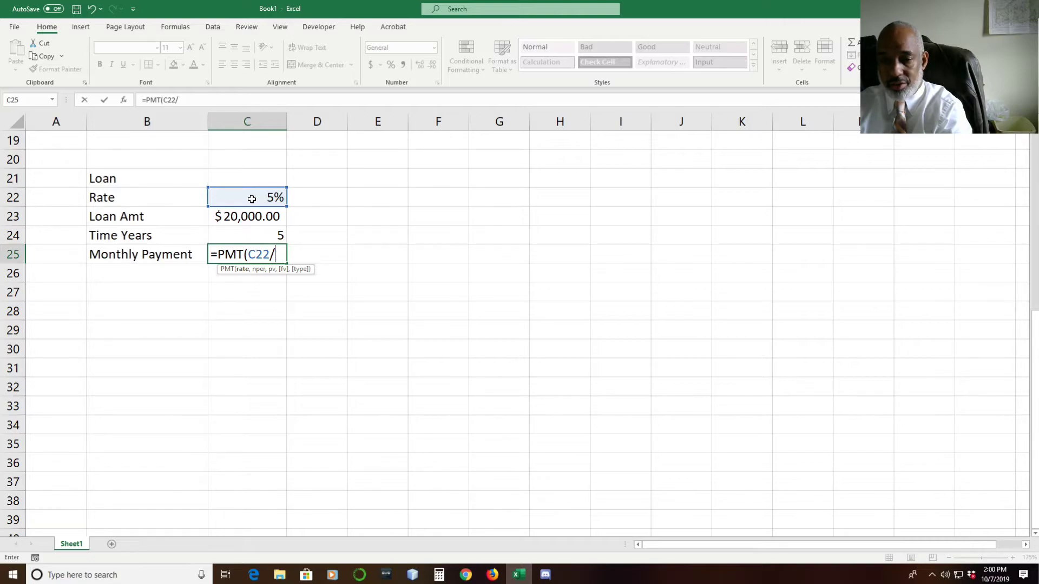
{"action": "type", "text": "23"}
{"action": "key", "text": "BackSpace"}
{"action": "key", "text": "BackSpace"}
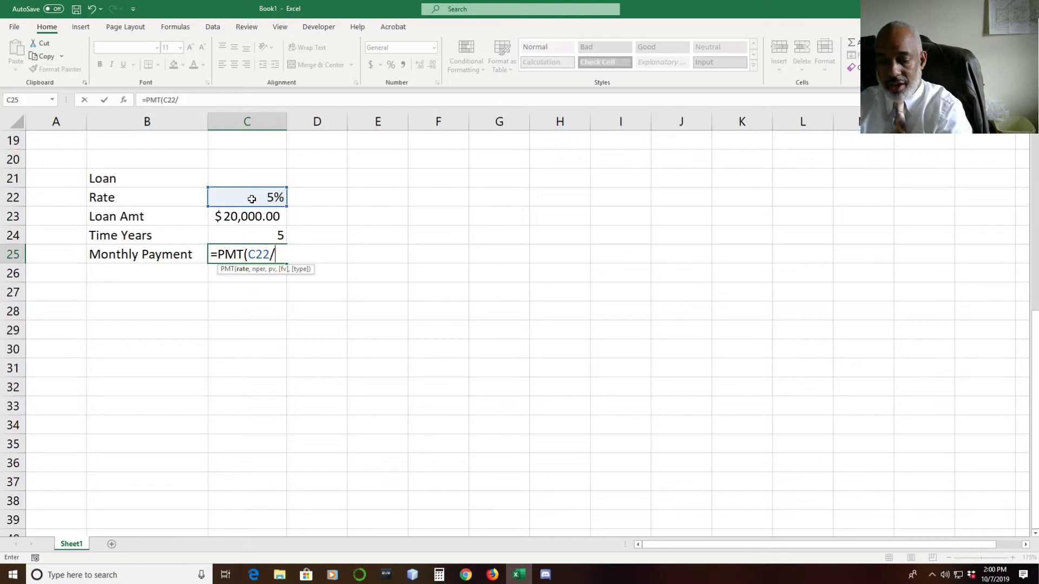
{"action": "type", "text": "2"}
{"action": "key", "text": "BackSpace"}
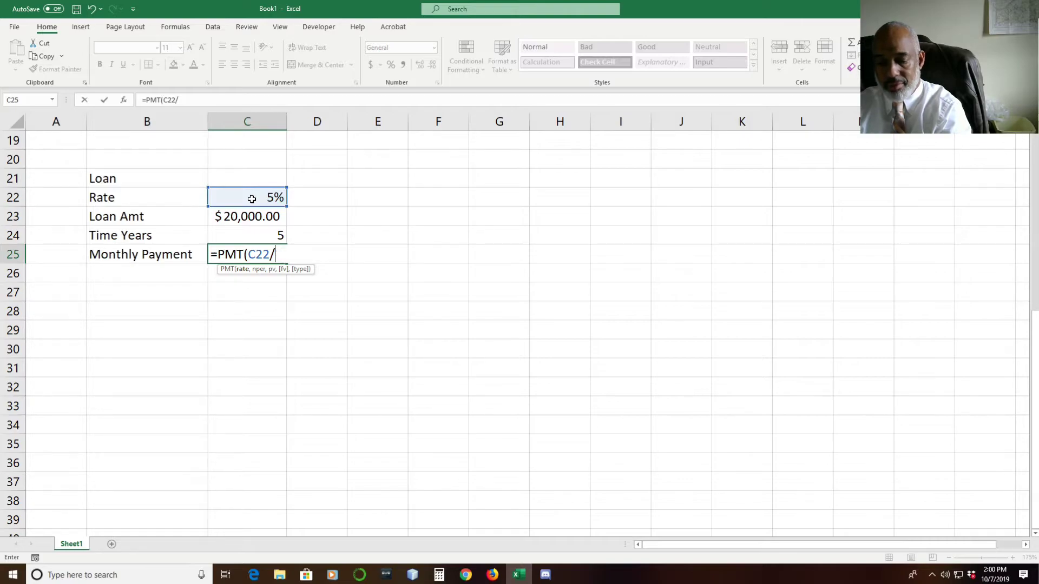
{"action": "type", "text": "12"}
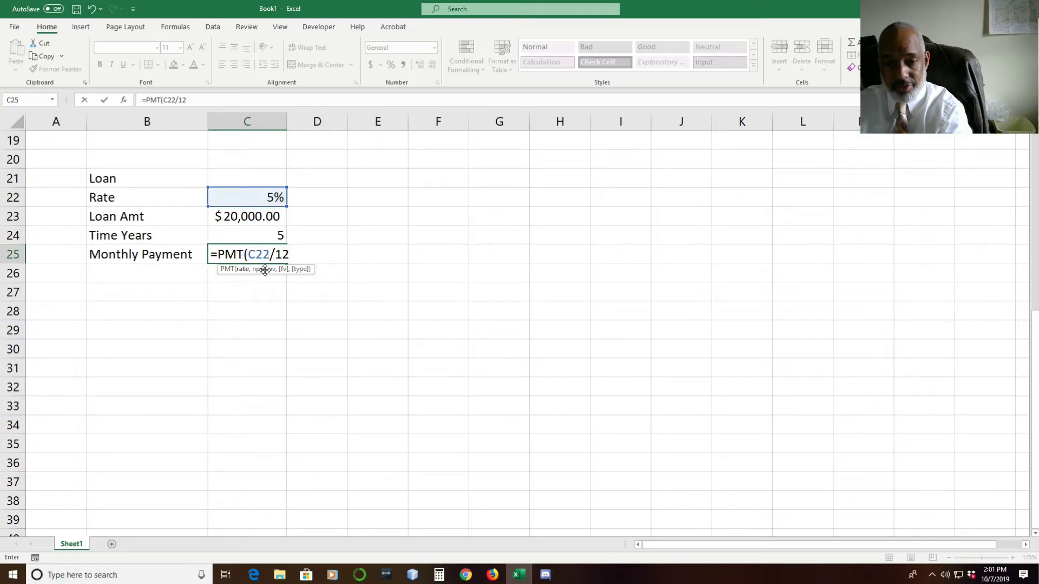
Complete the PMT formula in C25 with C24*12 as the number of periods and C23 as the present value
{"action": "type", "text": ","}
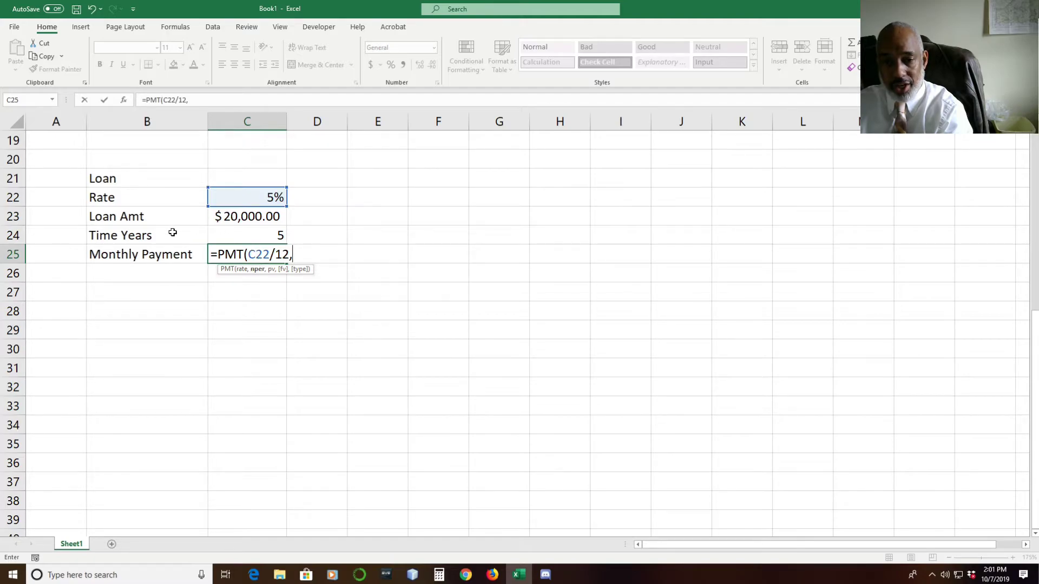
{"action": "left_click", "coordinate": [242, 234]}
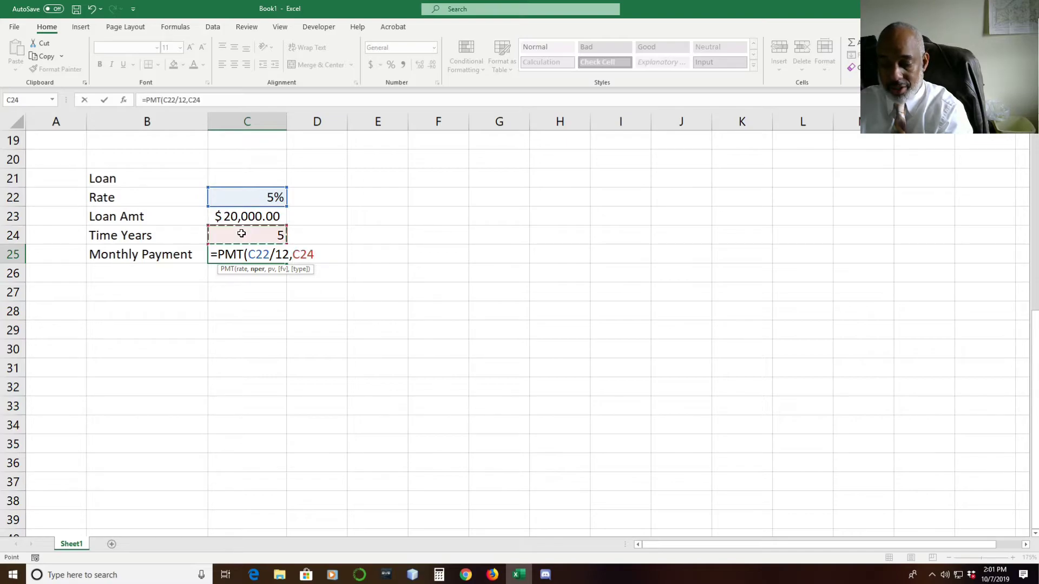
{"action": "type", "text": "*12"}
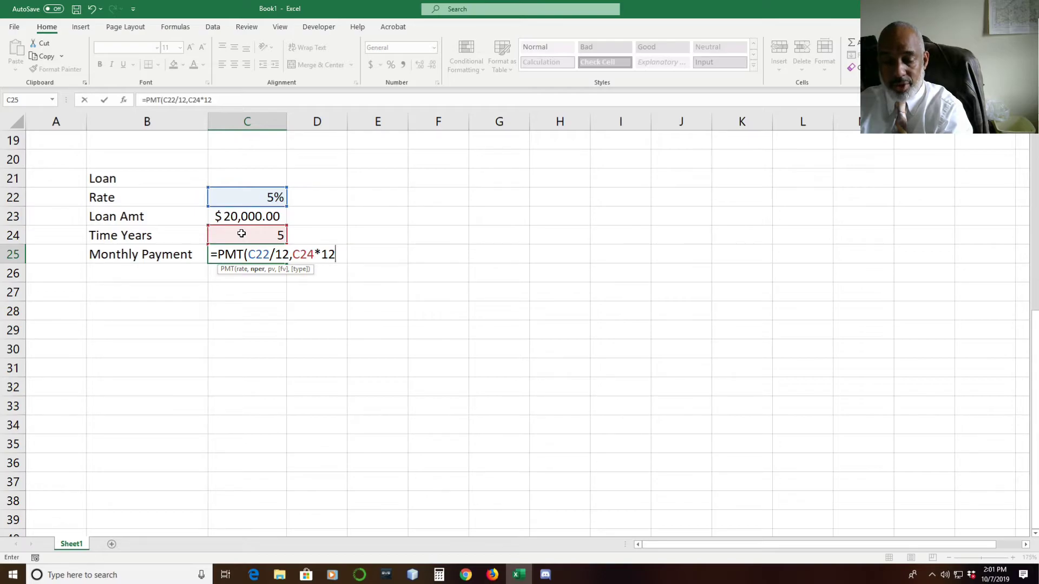
{"action": "type", "text": ","}
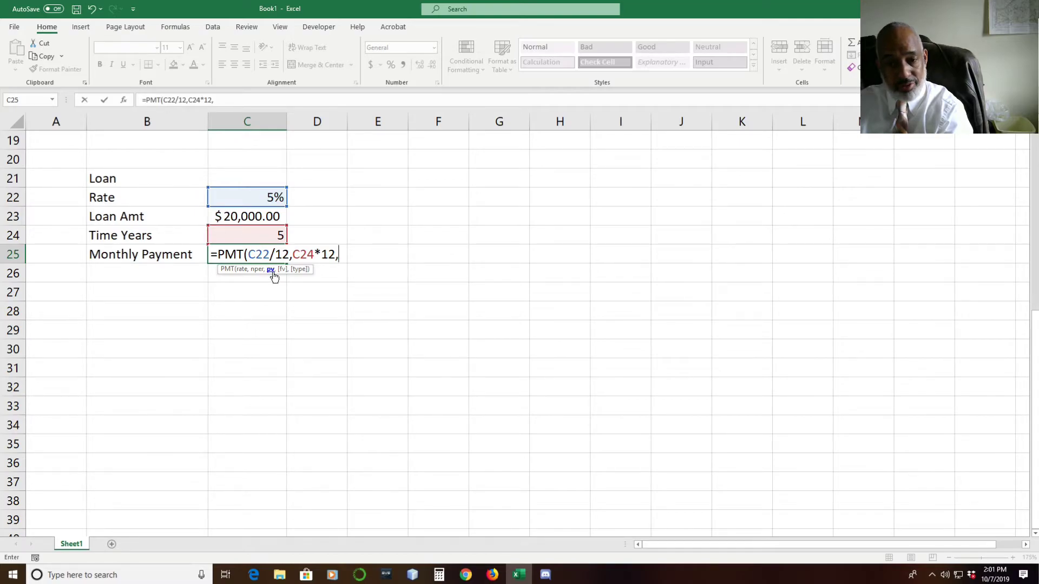
{"action": "left_click", "coordinate": [253, 217]}
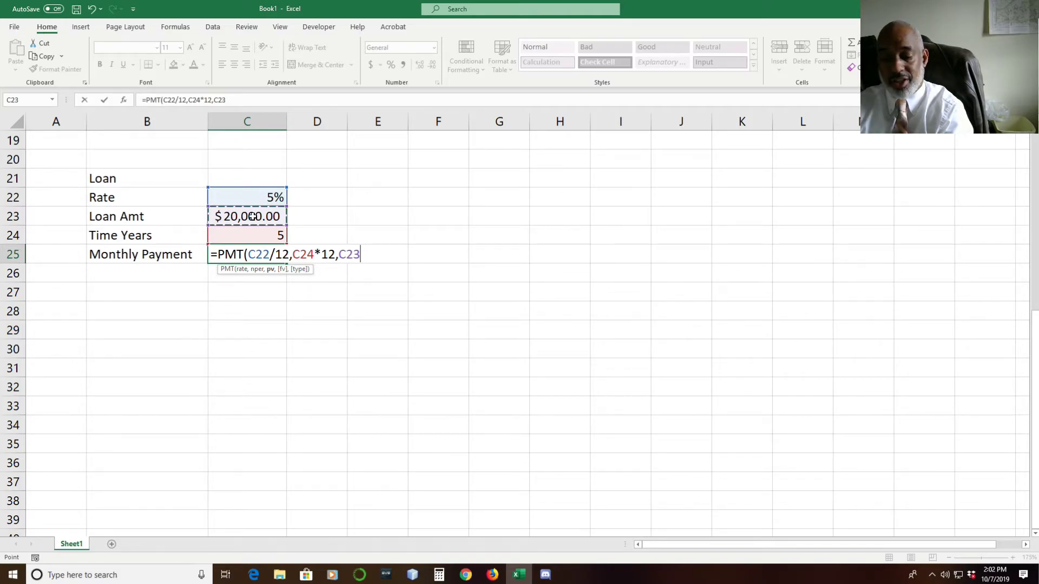
{"action": "type", "text": ")"}
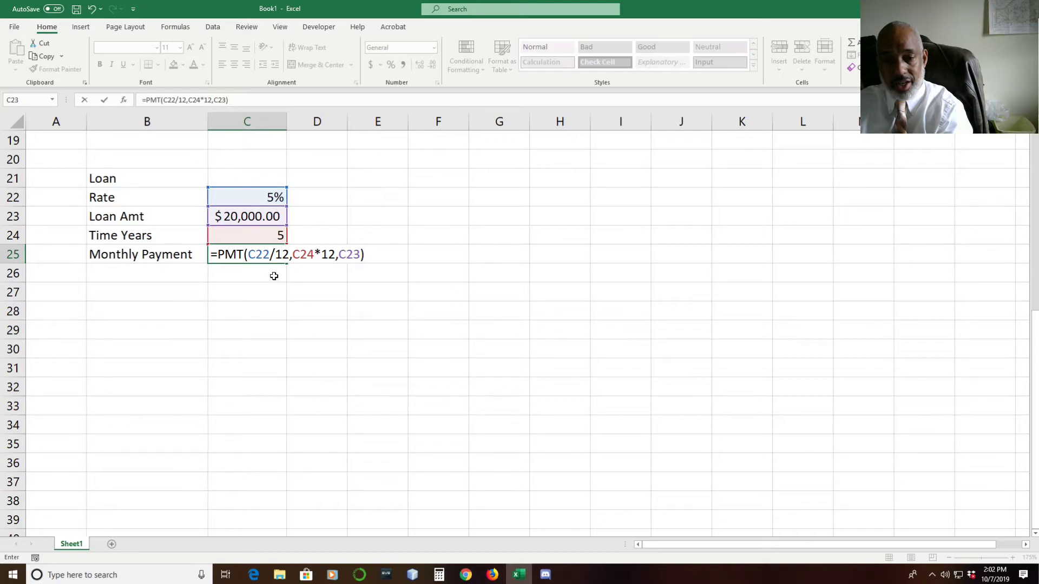
{"action": "key", "text": "Return"}
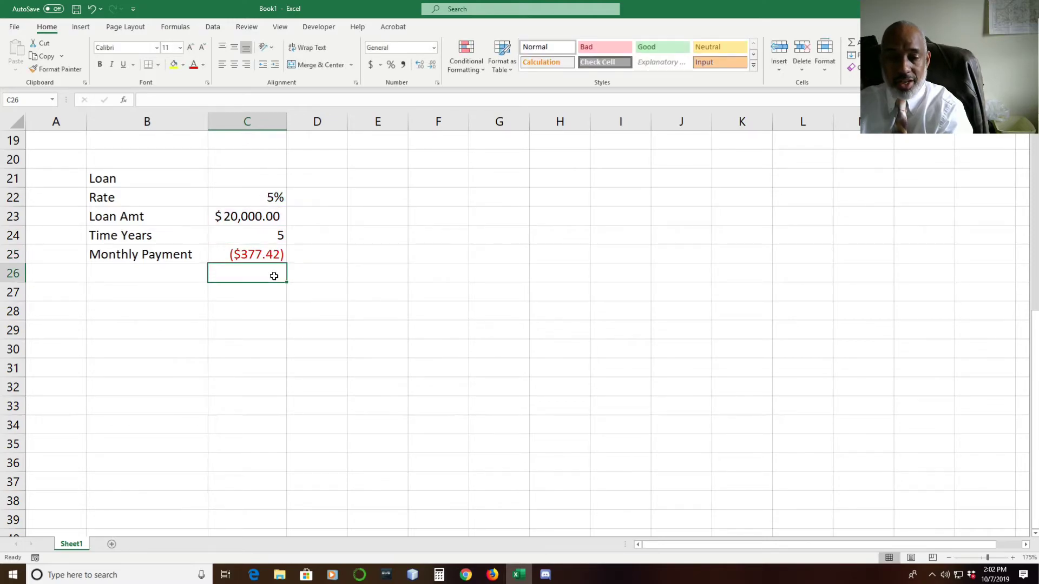
Put a minus sign before PMT in C25 so the formula reads =-PMT(C22/12,C24*12,C23)
{"action": "left_click", "coordinate": [237, 253]}
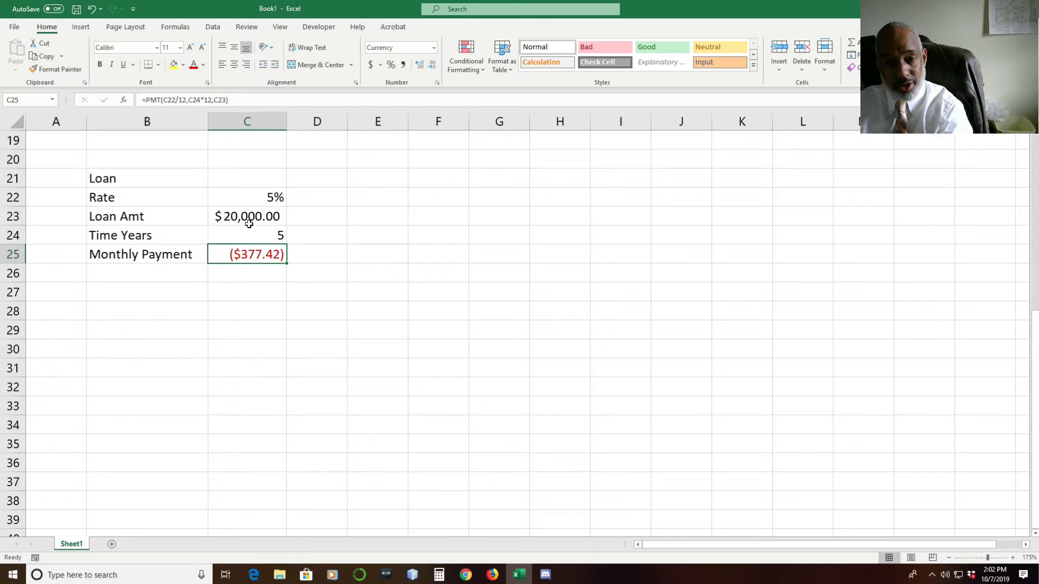
{"action": "double_click", "coordinate": [245, 254]}
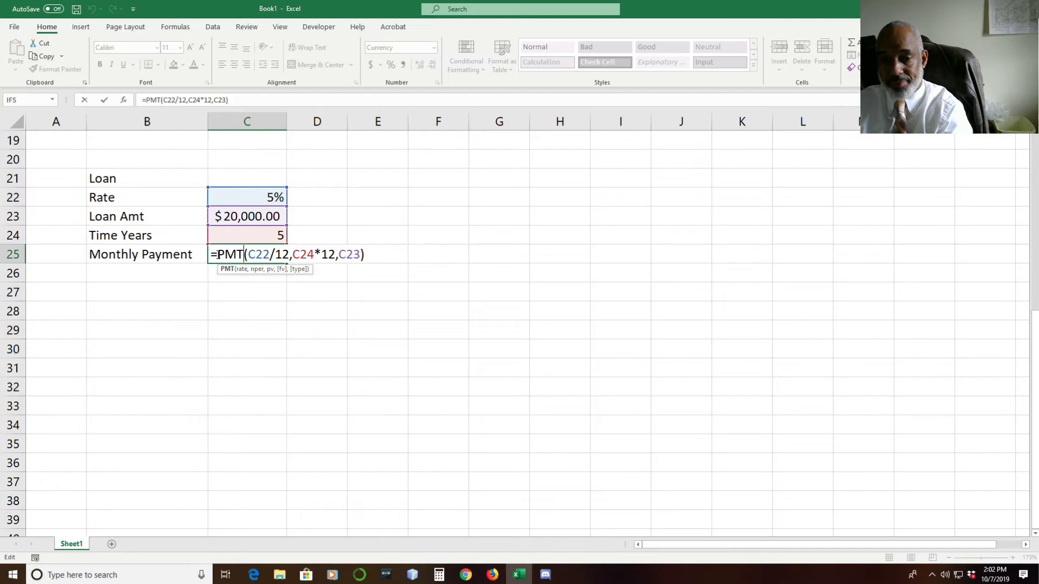
{"action": "left_click", "coordinate": [217, 255]}
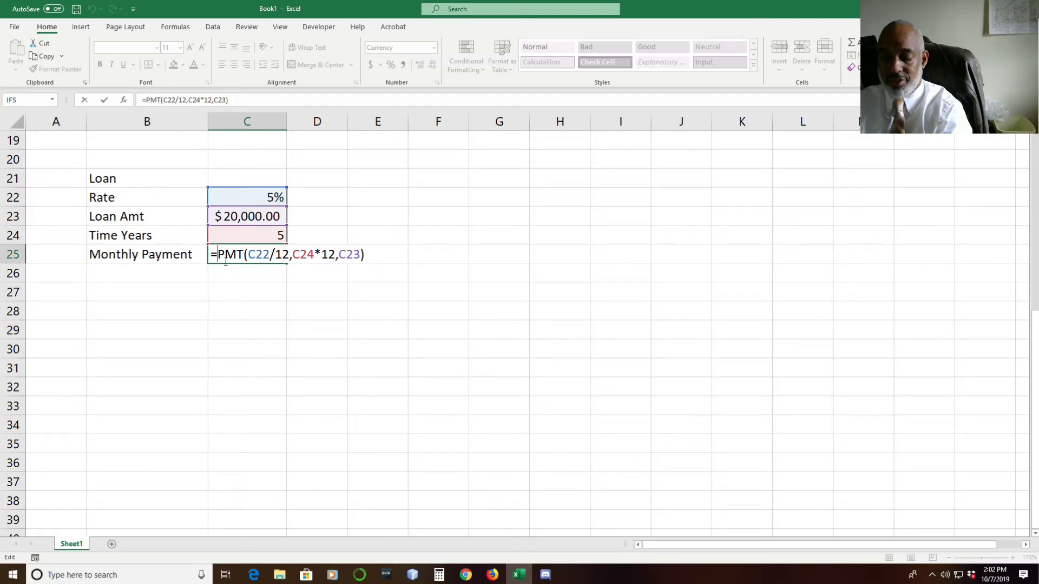
{"action": "type", "text": "-"}
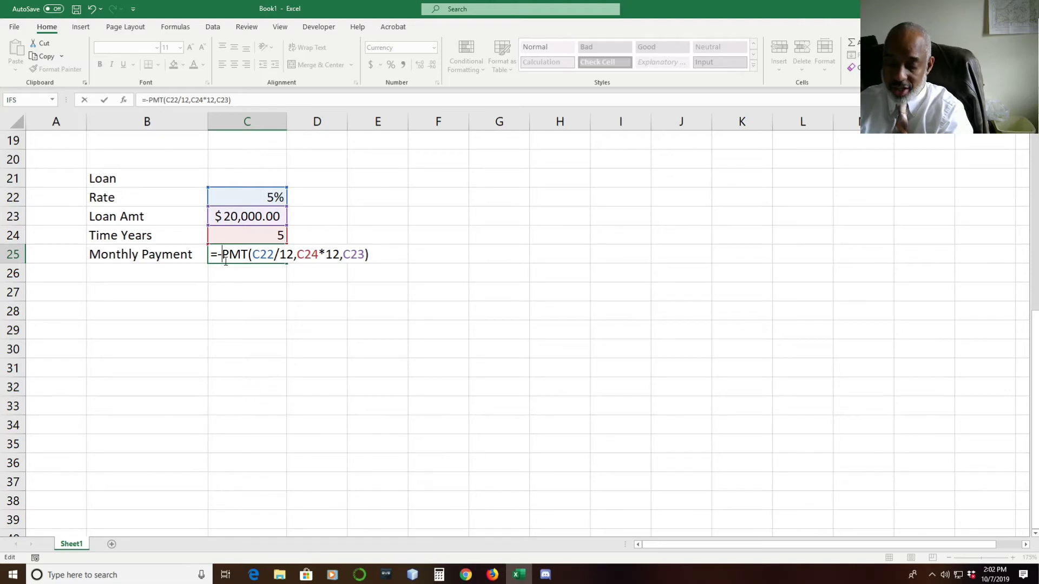
{"action": "key", "text": "Return"}
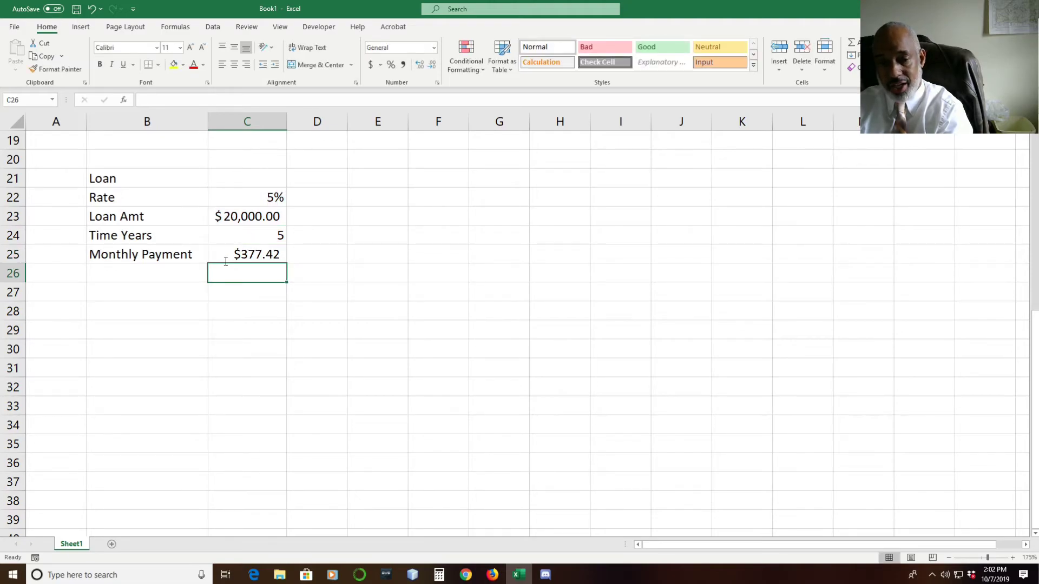
Examine the rate, loan amount, time and monthly payment cells of the loan table
{"action": "left_click", "coordinate": [245, 237]}
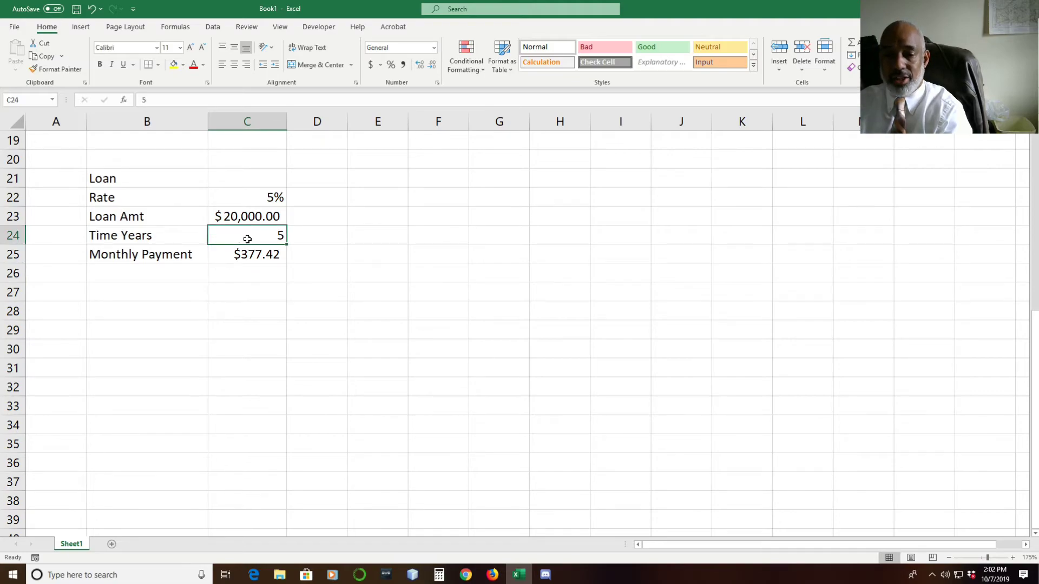
{"action": "left_click", "coordinate": [239, 258]}
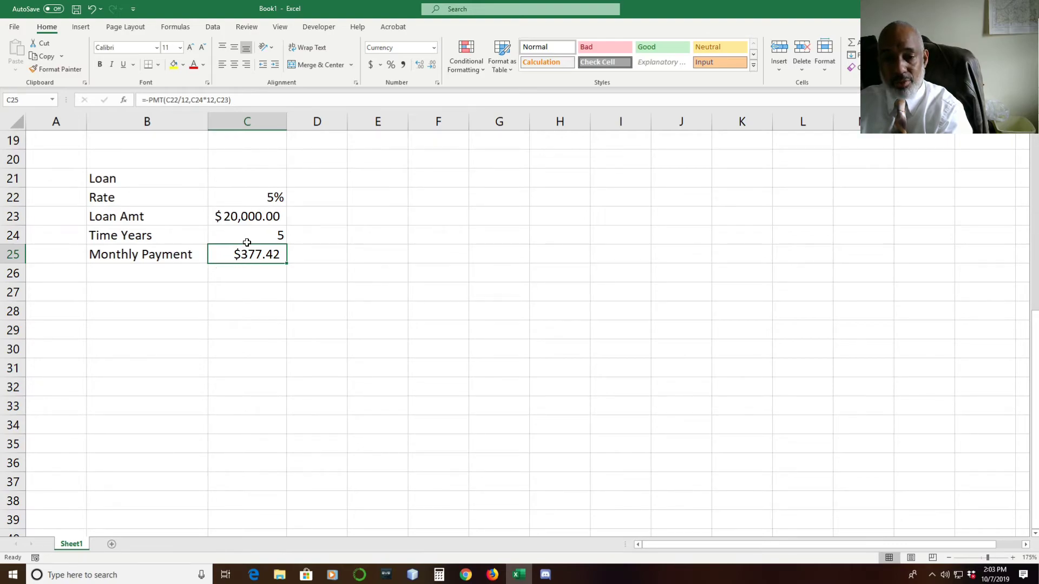
{"action": "left_click", "coordinate": [241, 197]}
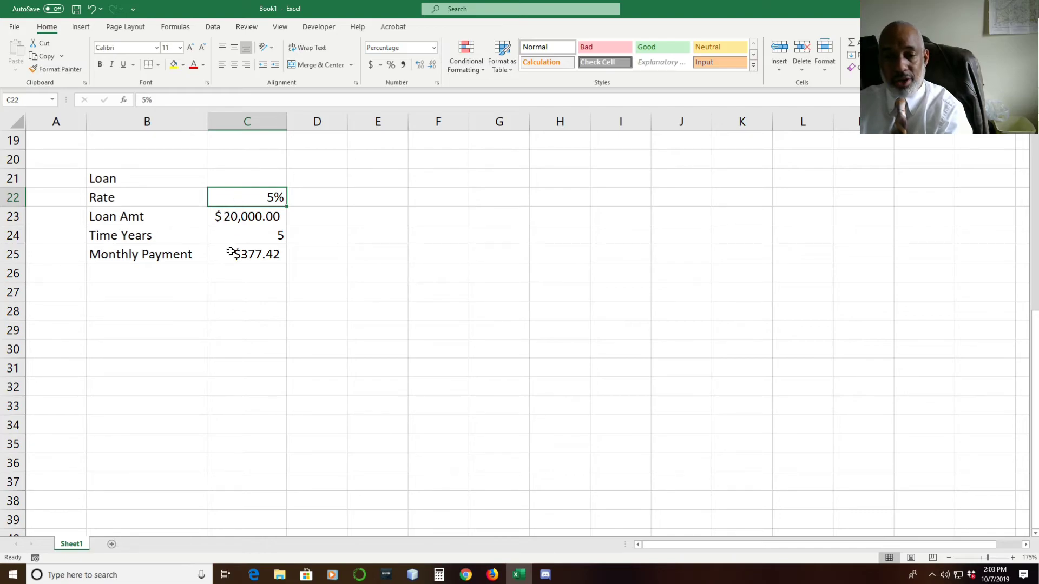
{"action": "left_click", "coordinate": [183, 182]}
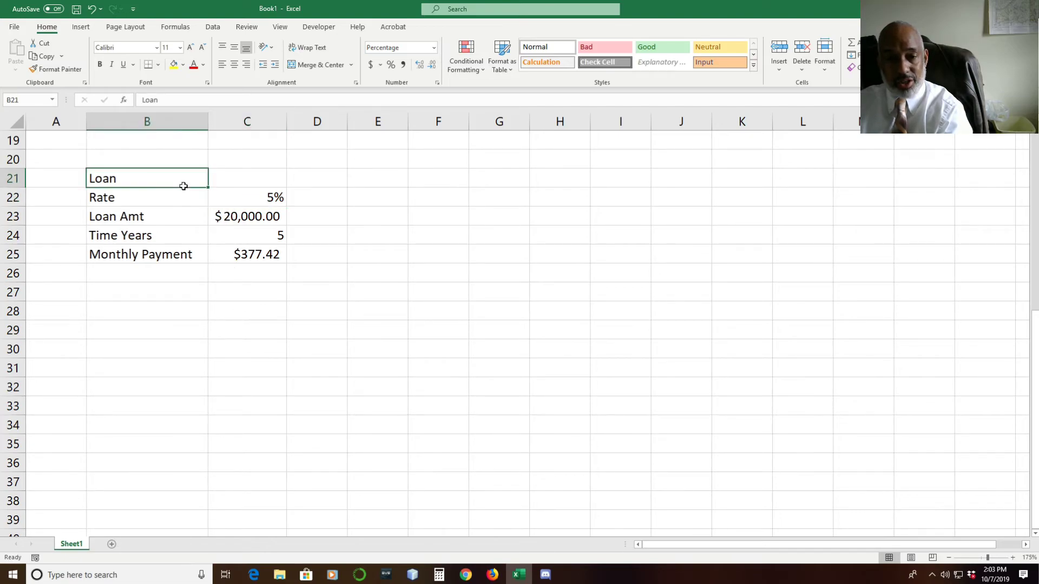
{"action": "left_click", "coordinate": [167, 197]}
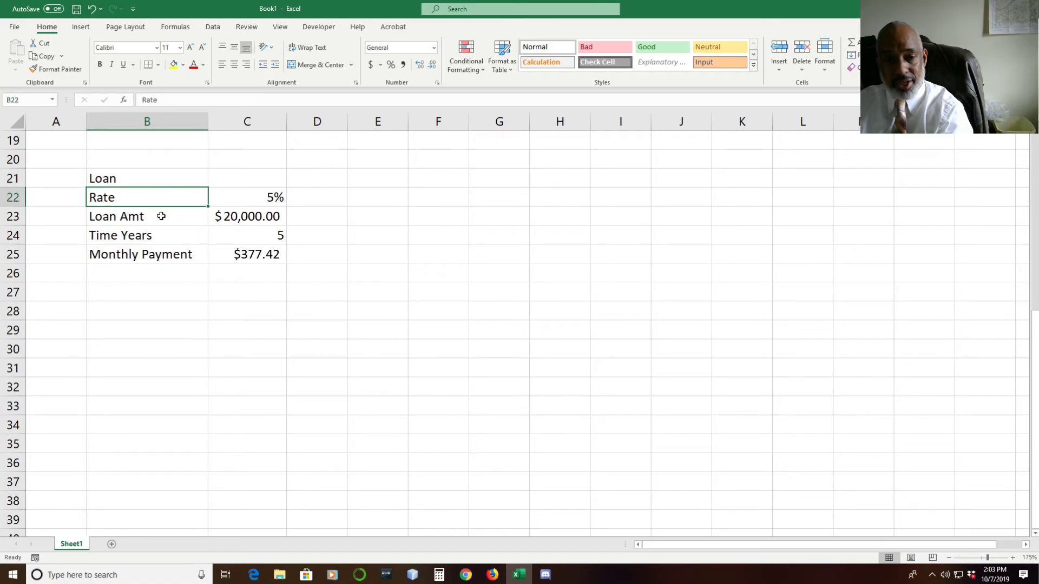
{"action": "left_click", "coordinate": [242, 218]}
{"action": "left_click", "coordinate": [252, 195]}
{"action": "left_click", "coordinate": [241, 228]}
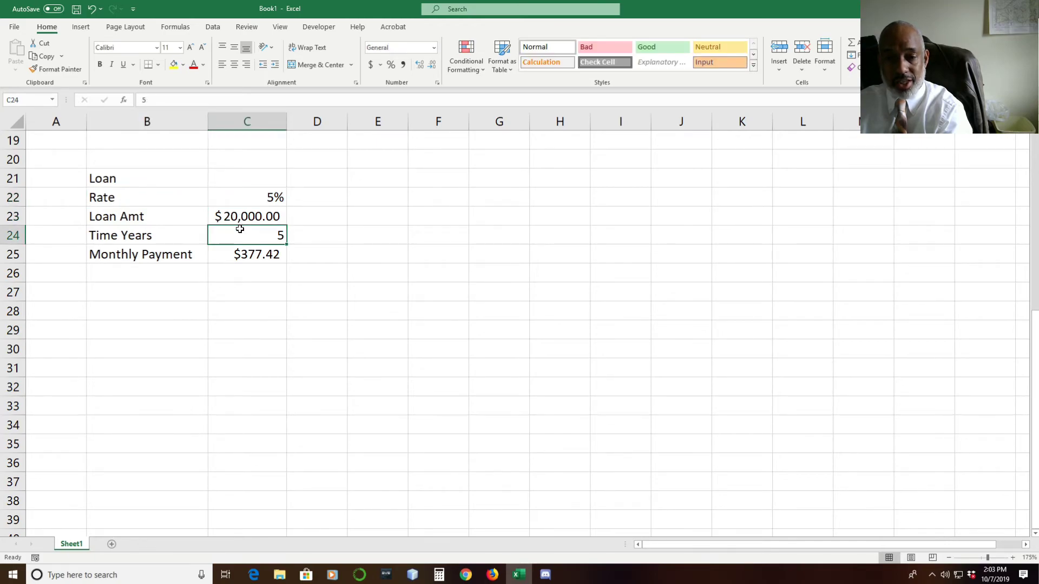
{"action": "left_click", "coordinate": [239, 218]}
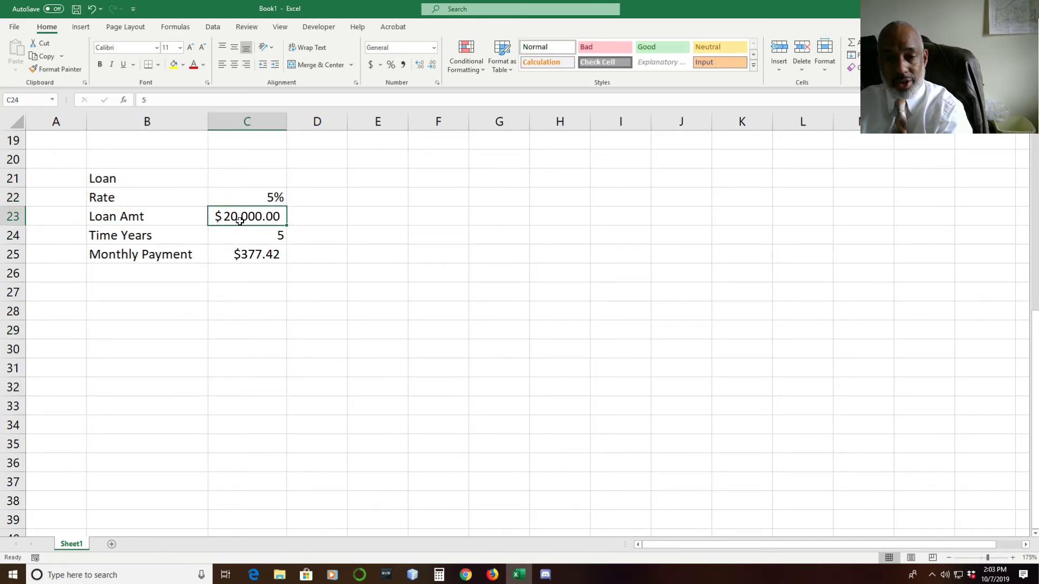
{"action": "left_click", "coordinate": [250, 196]}
Change the loan amount in C23 to 5000 and the rate in C22 to 19%
{"action": "left_click", "coordinate": [241, 212]}
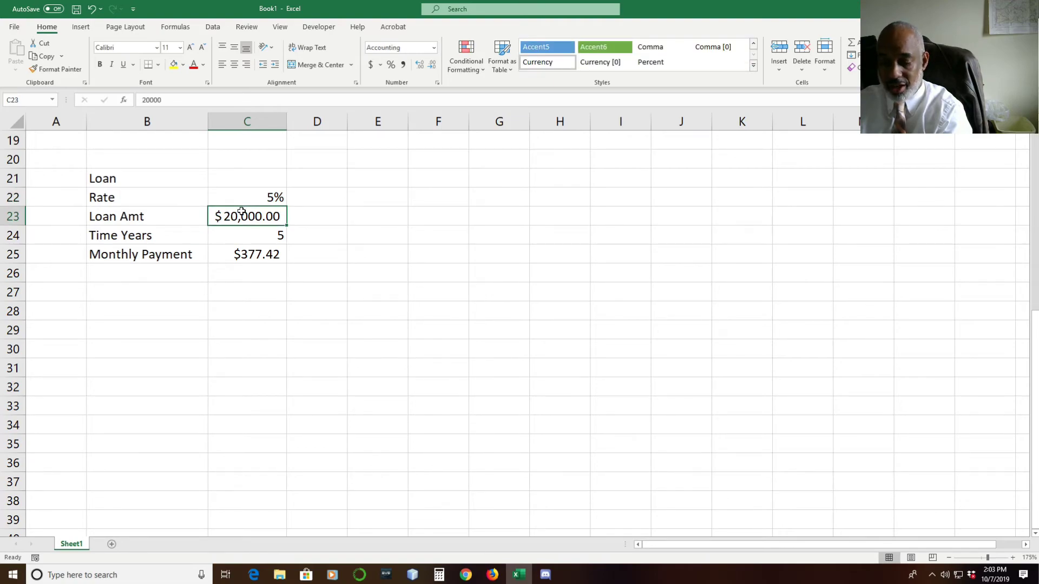
{"action": "type", "text": "5000"}
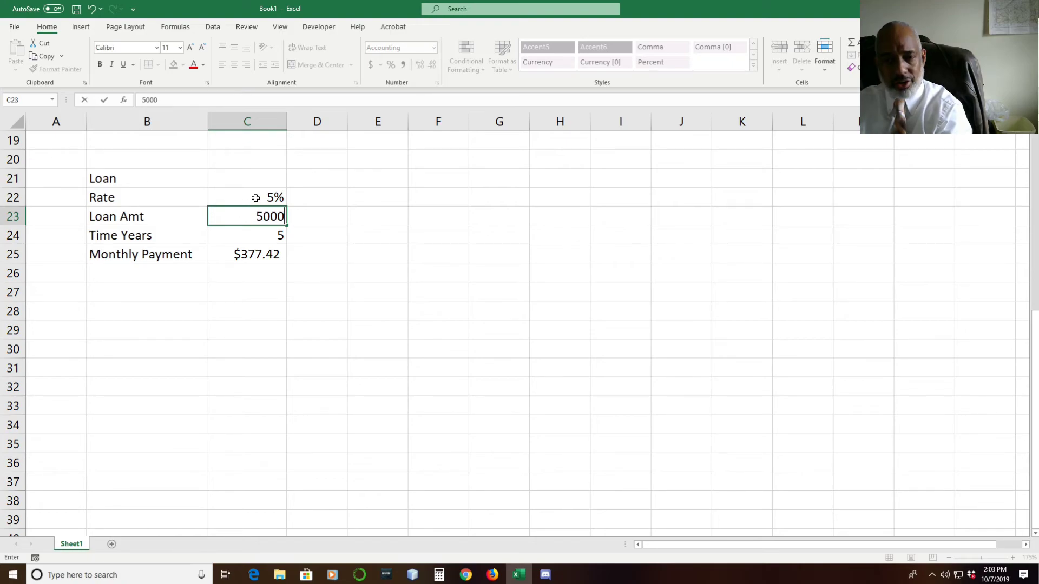
{"action": "left_click", "coordinate": [256, 197]}
{"action": "type", "text": "19"}
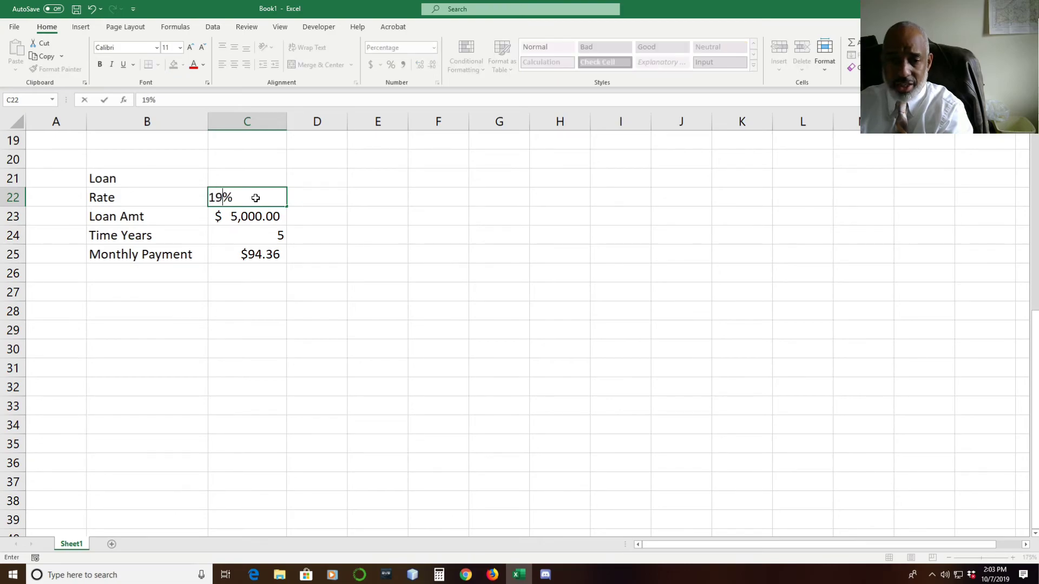
{"action": "key", "text": "Return"}
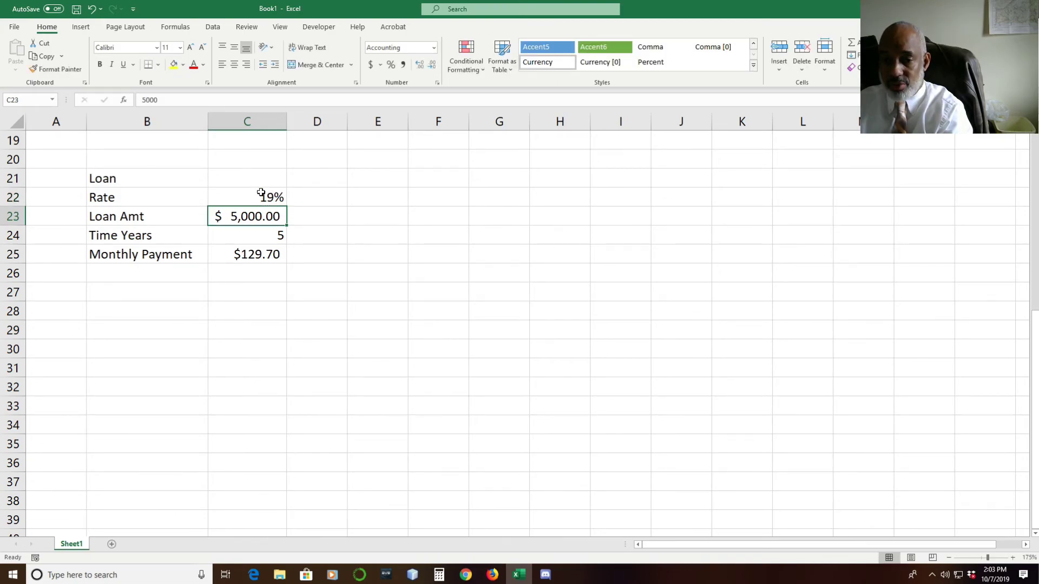
Set the loan's time in C24 to 3 years and review the PMT formula in the monthly payment cell
{"action": "left_click", "coordinate": [258, 234]}
{"action": "type", "text": "3"}
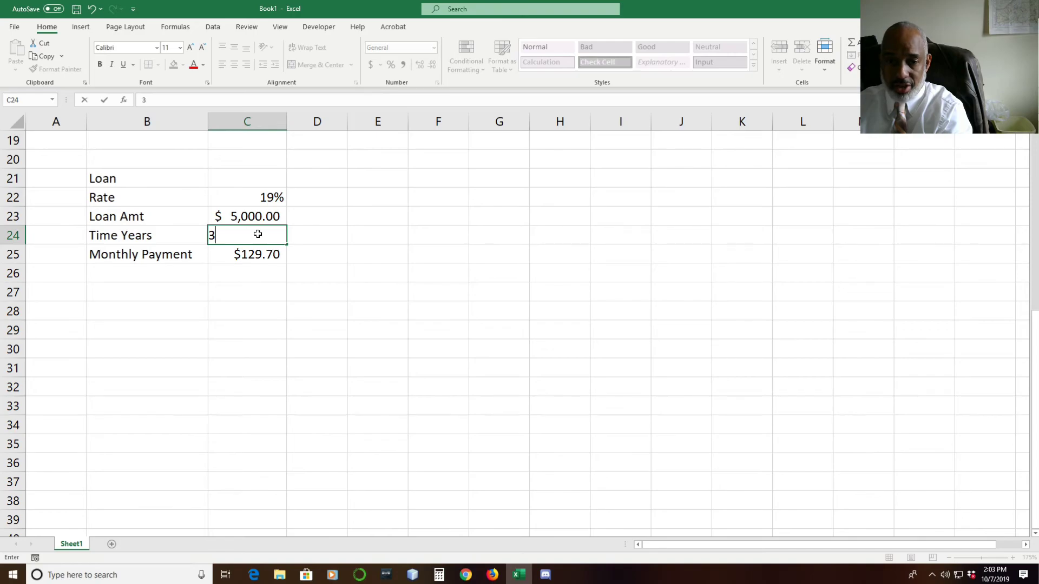
{"action": "key", "text": "Return"}
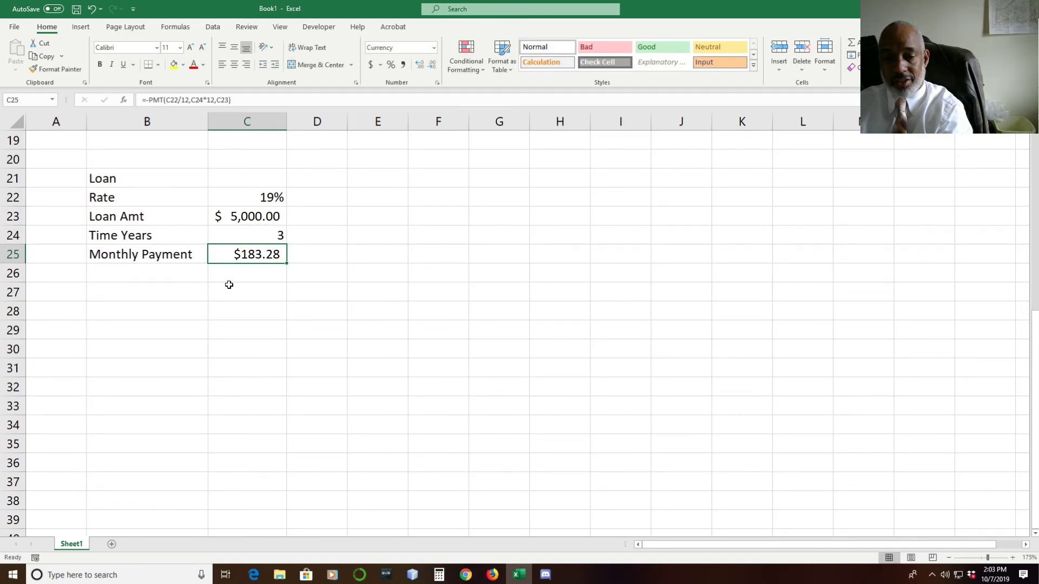
{"action": "double_click", "coordinate": [232, 253]}
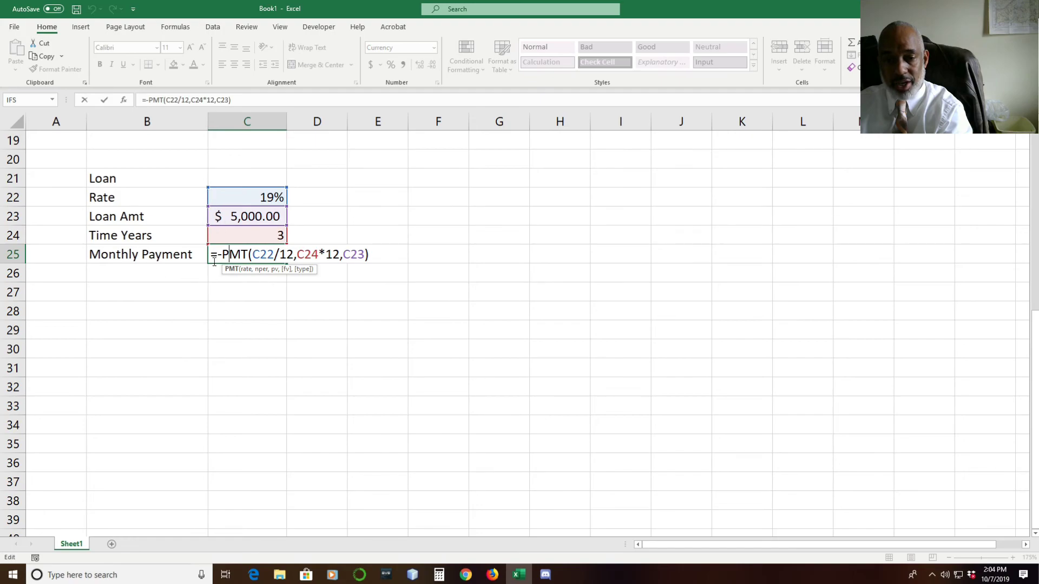
{"action": "key", "text": "Return"}
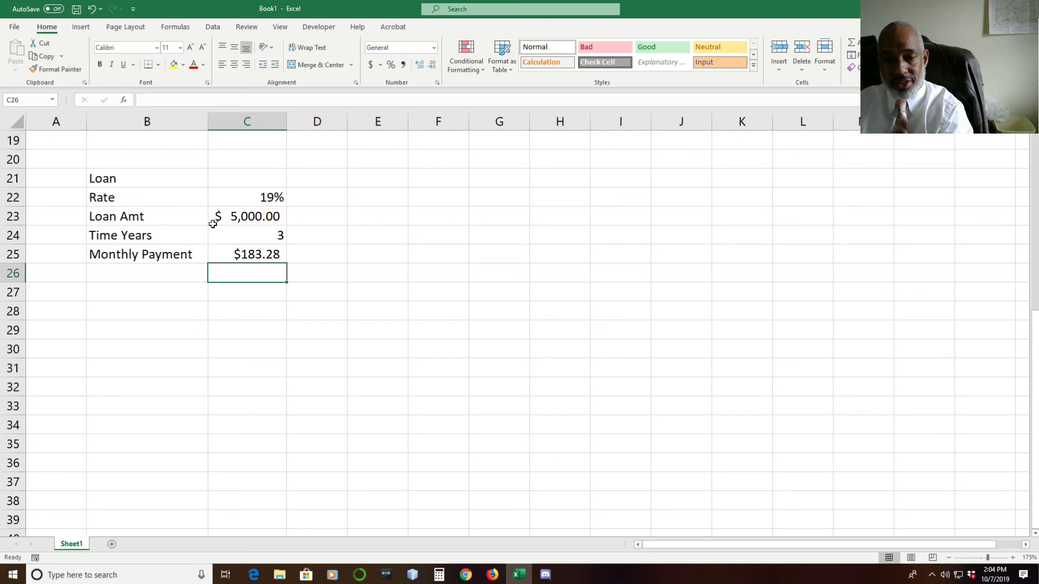
Make the Loan heading in B21 bold
{"action": "scroll", "coordinate": [213, 224], "scroll_direction": "down", "scroll_amount": 2}
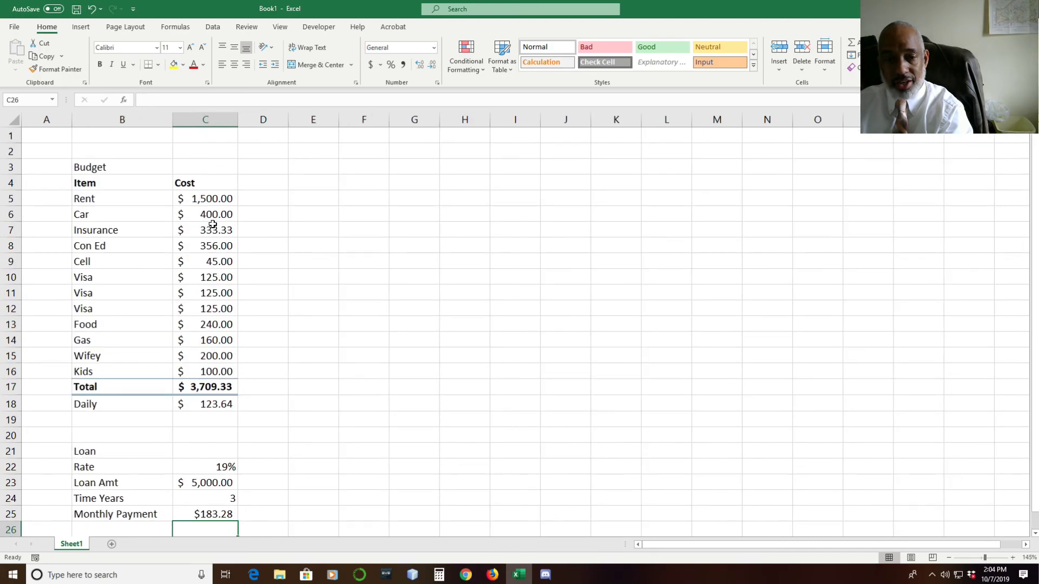
{"action": "scroll", "coordinate": [213, 224], "scroll_direction": "down", "scroll_amount": 1}
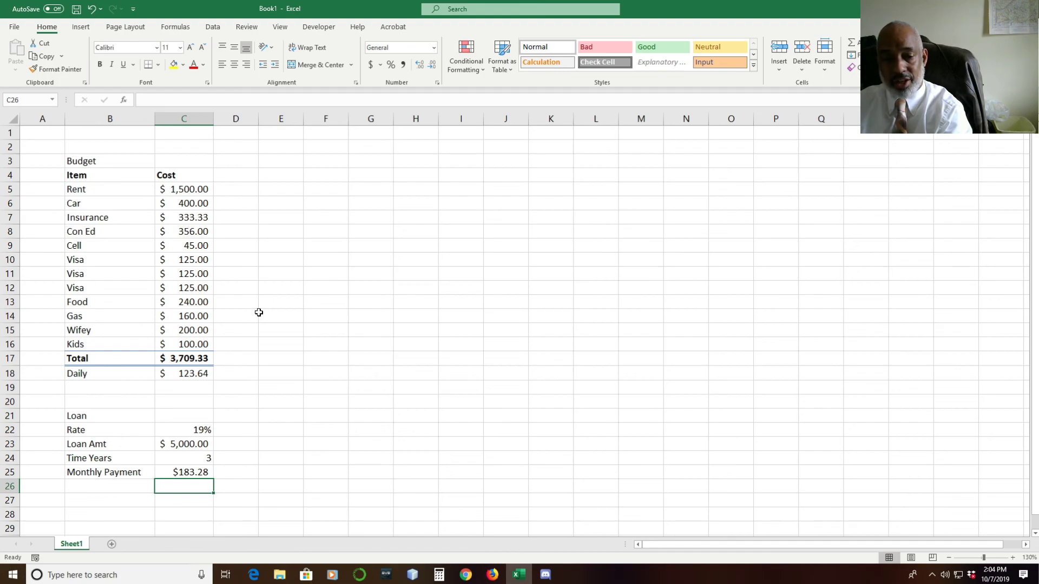
{"action": "left_click", "coordinate": [102, 421]}
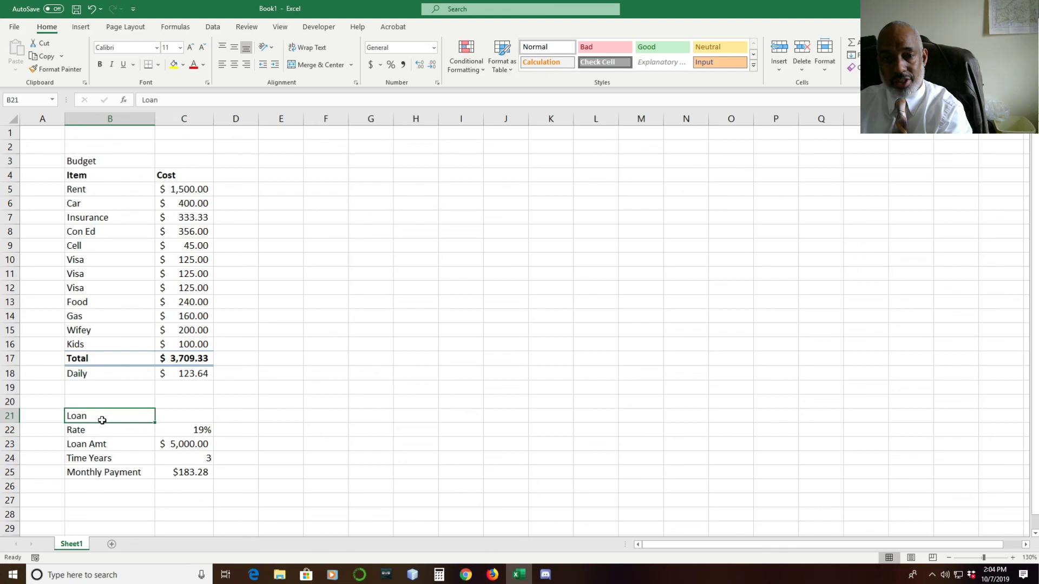
{"action": "left_click", "coordinate": [100, 64]}
{"action": "left_click", "coordinate": [295, 362]}
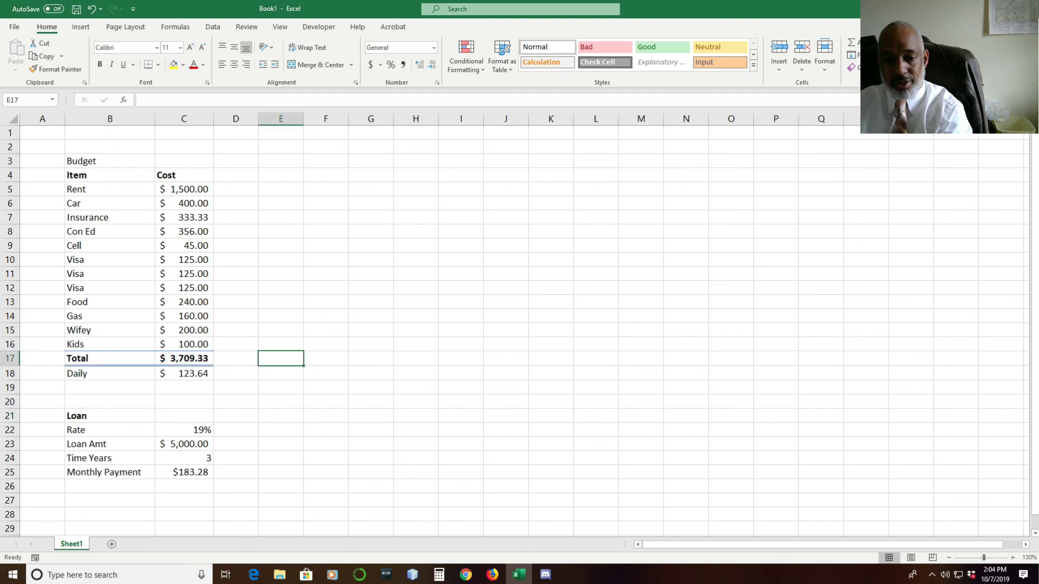